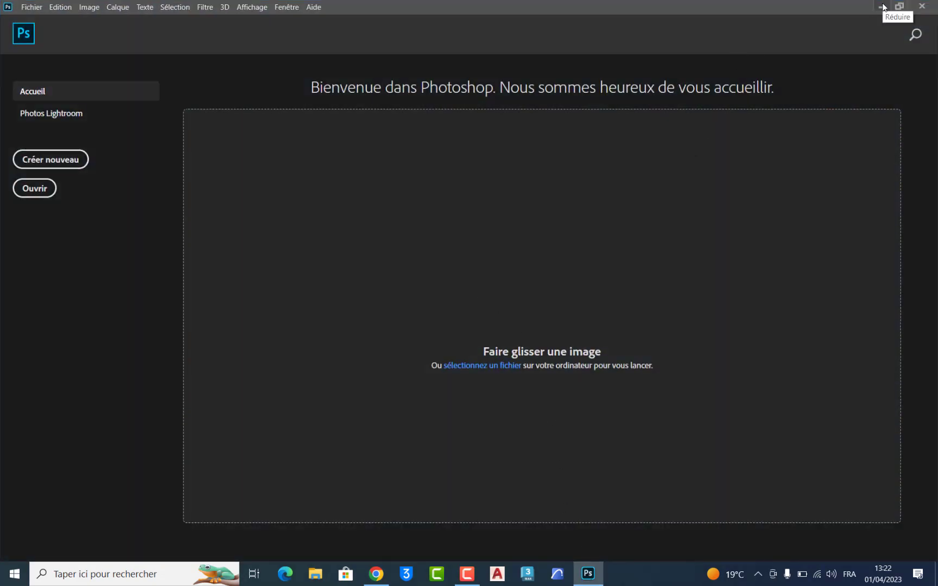
Drag the téléchargement.jfif portrait from the desktop into Photoshop to open it
left_click(883, 6)
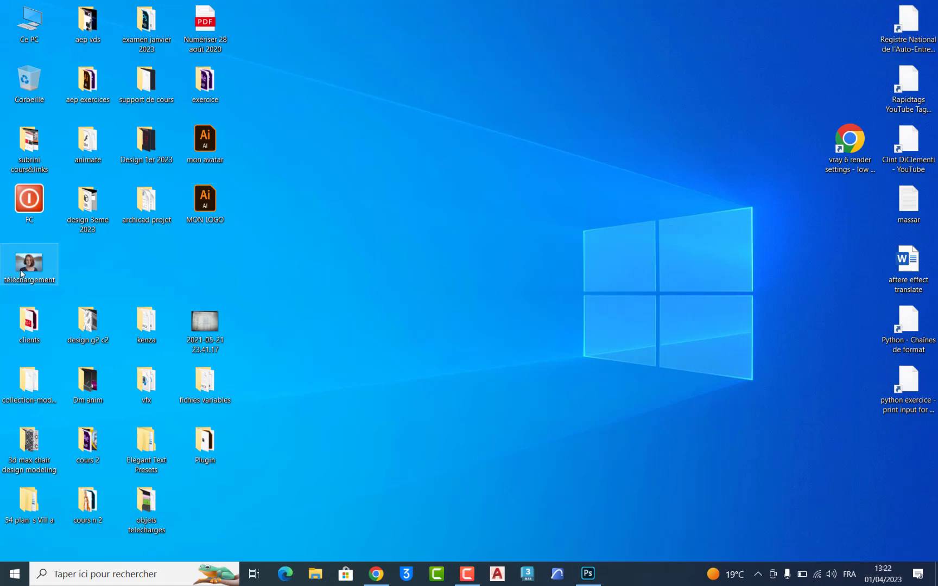
mouse_move(26, 267)
left_mouse_down()
mouse_move(601, 529)
mouse_move(562, 306)
left_mouse_up()
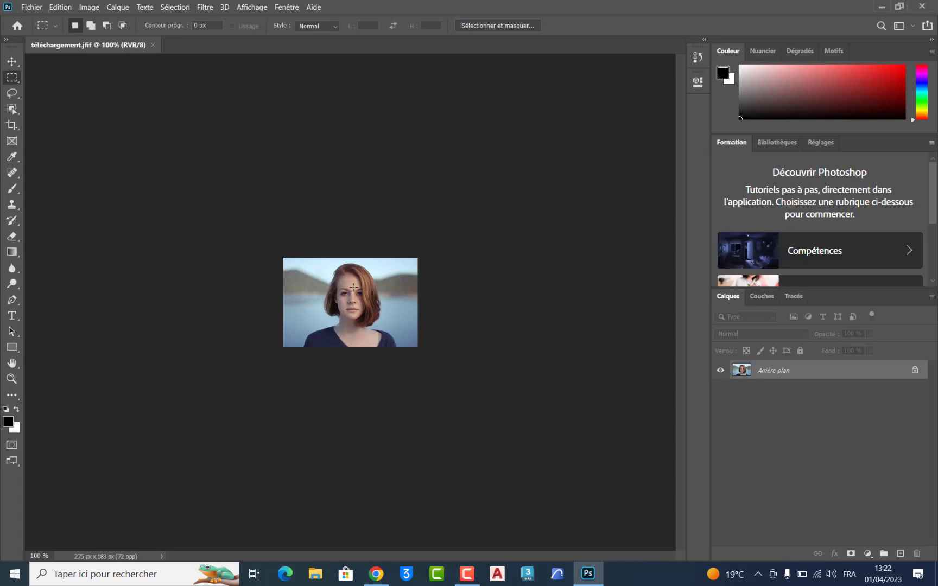
Unlock Arrière-plan as Calque 0, duplicate that layer, and close the document
scroll(362, 289, "up", 2)
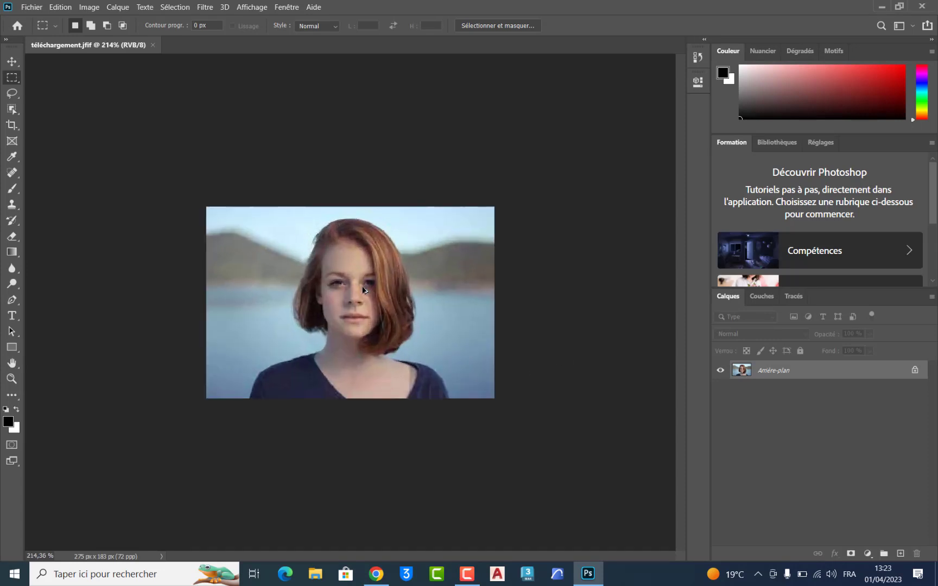
scroll(362, 288, "up", 1)
scroll(364, 291, "down", 1)
scroll(364, 290, "down", 1)
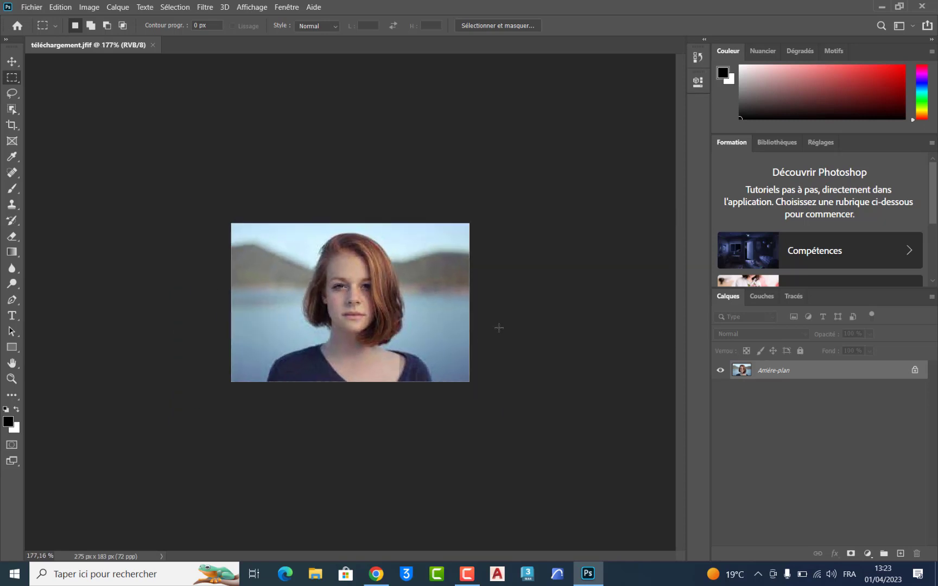
left_click(915, 371)
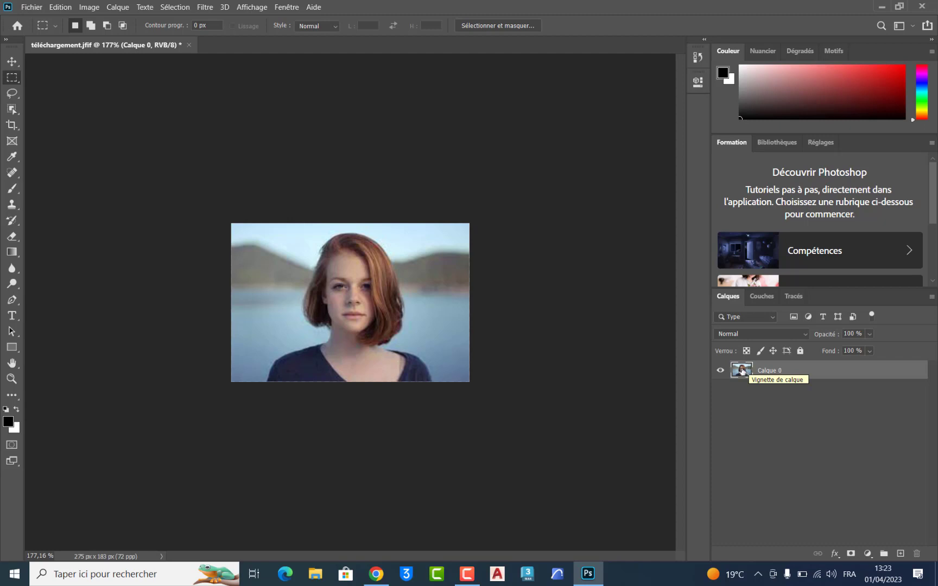
left_click_drag(742, 371, 902, 551)
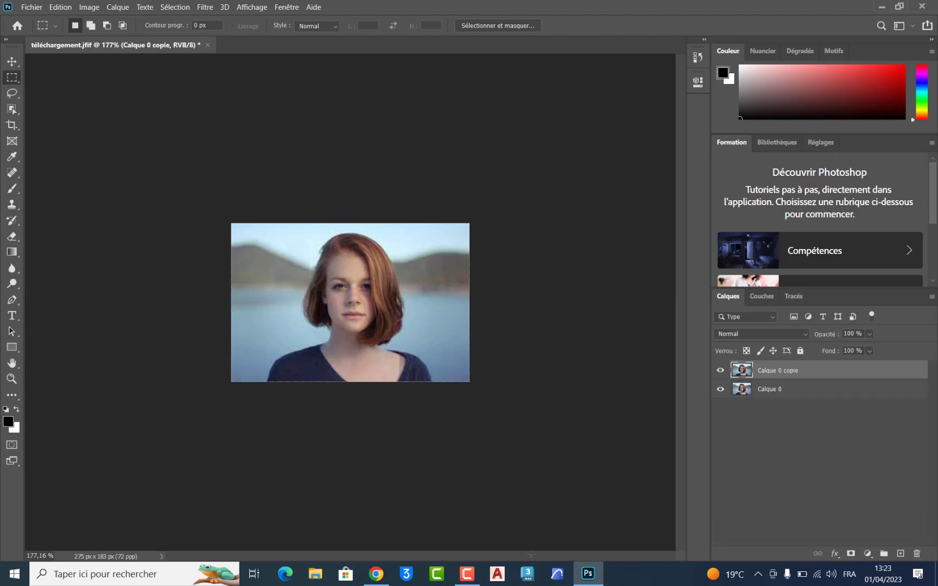
left_click(467, 573)
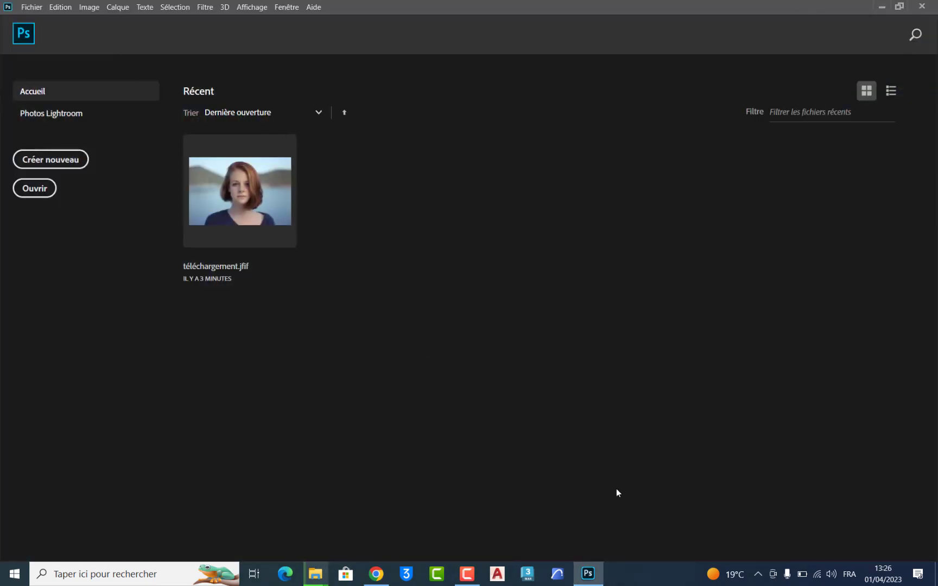
Drag shutterstock_59590573.jpg from the desktop into Photoshop, opening the 5777 × 3316 px photo
left_click(466, 574)
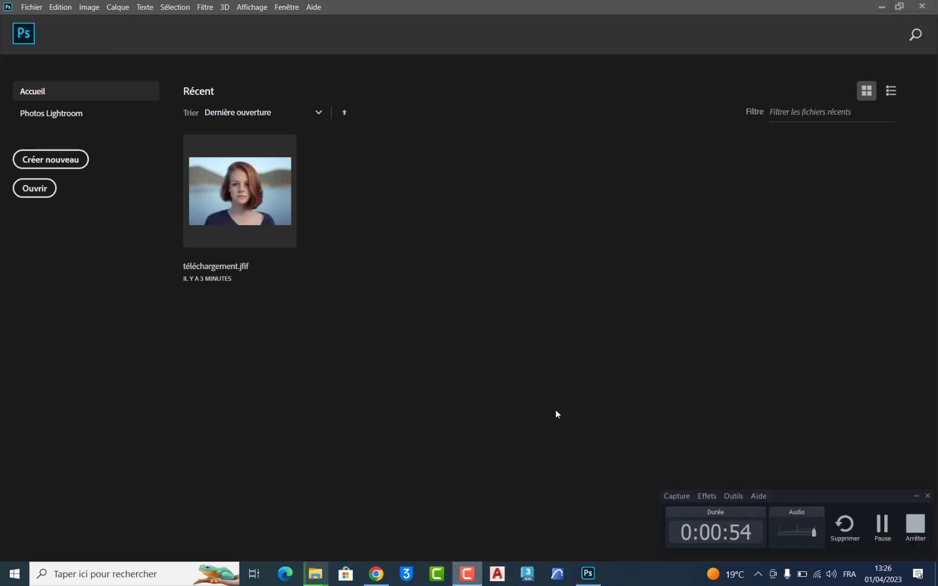
left_click(883, 6)
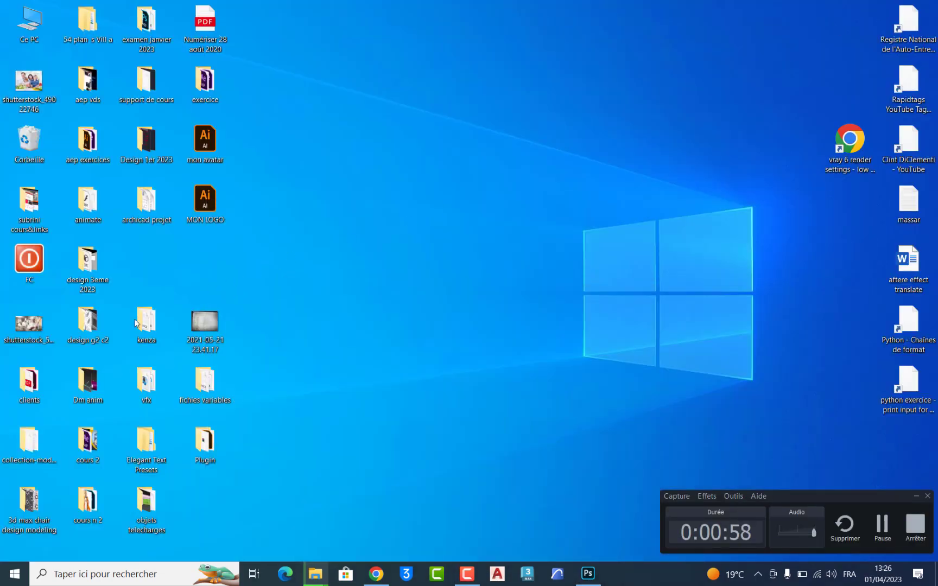
left_click_drag(30, 325, 593, 562)
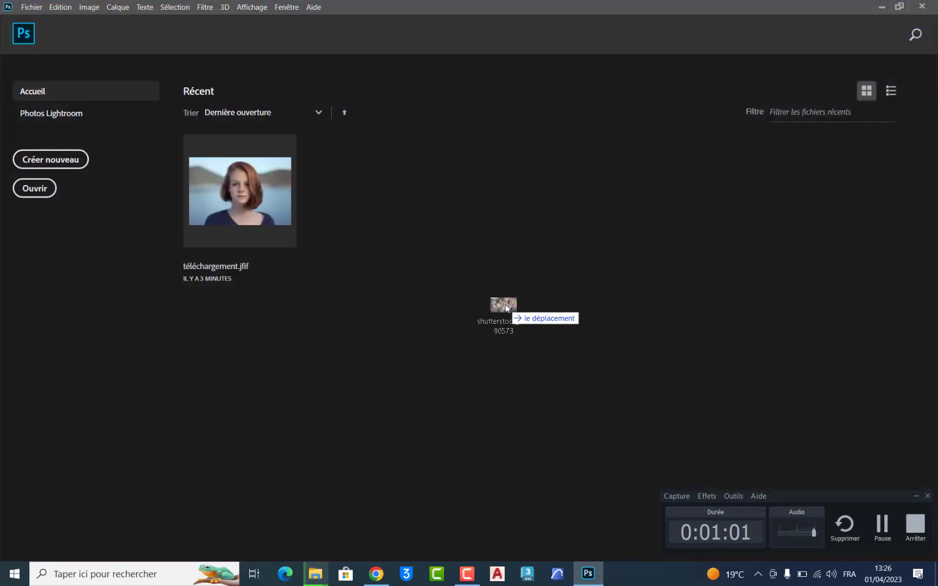
left_click_drag(593, 563, 505, 309)
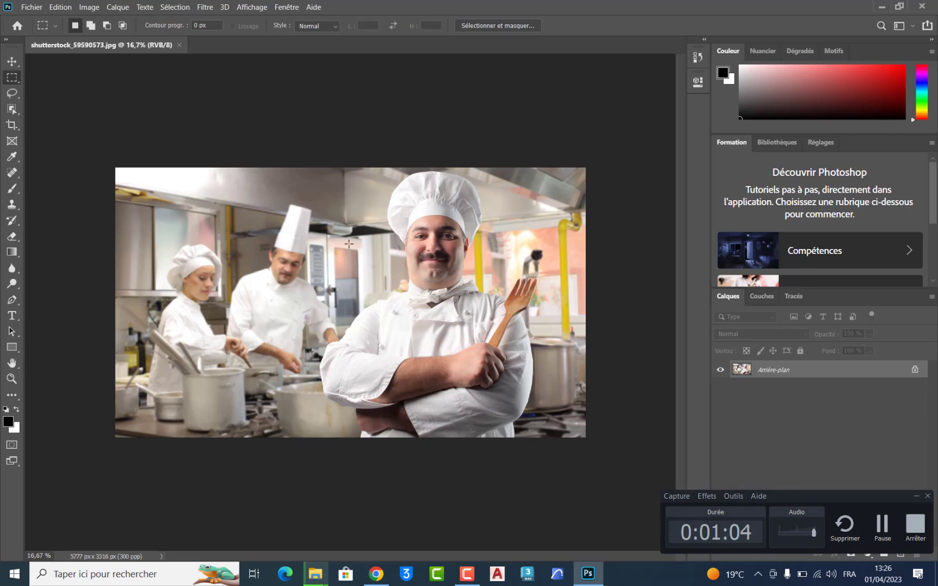
Unlock the chef photo's layer as Calque 0 and choose the Quick Selection tool at 30 px
left_click(914, 370)
left_click(916, 498)
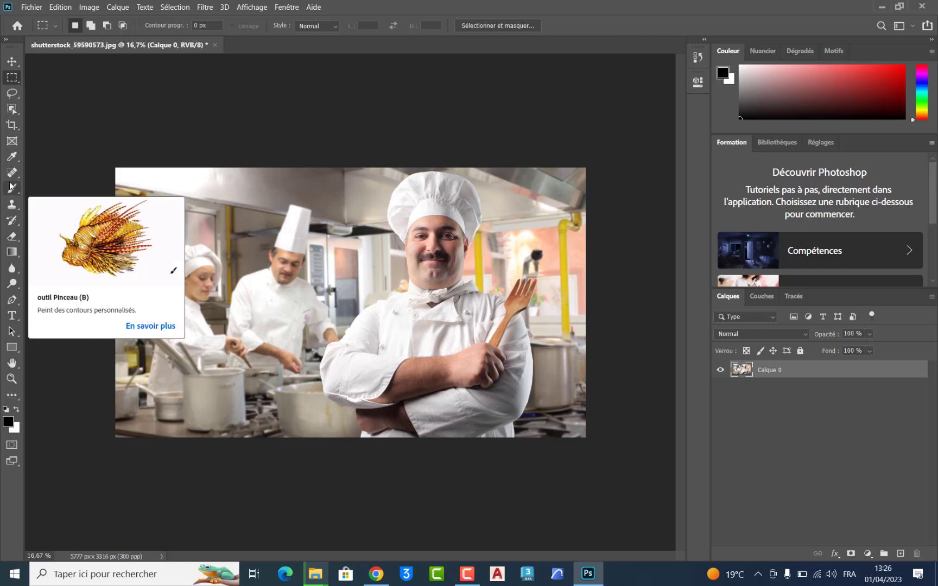
left_click(14, 113)
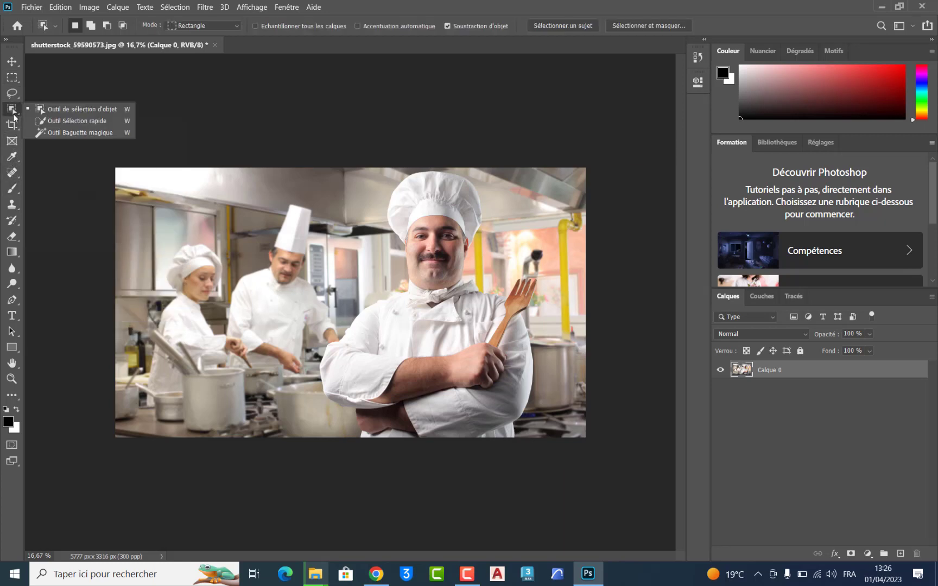
left_click(59, 121)
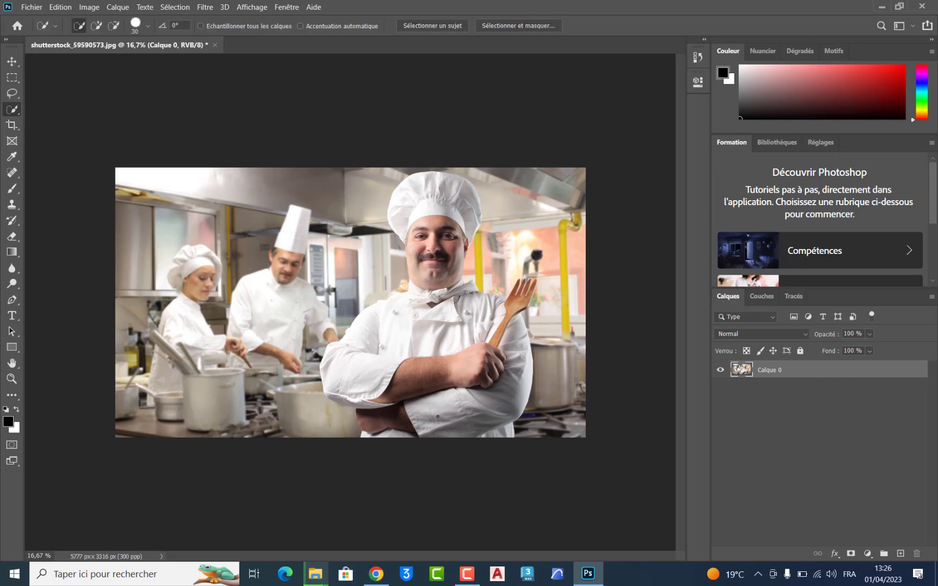
right_click(431, 362)
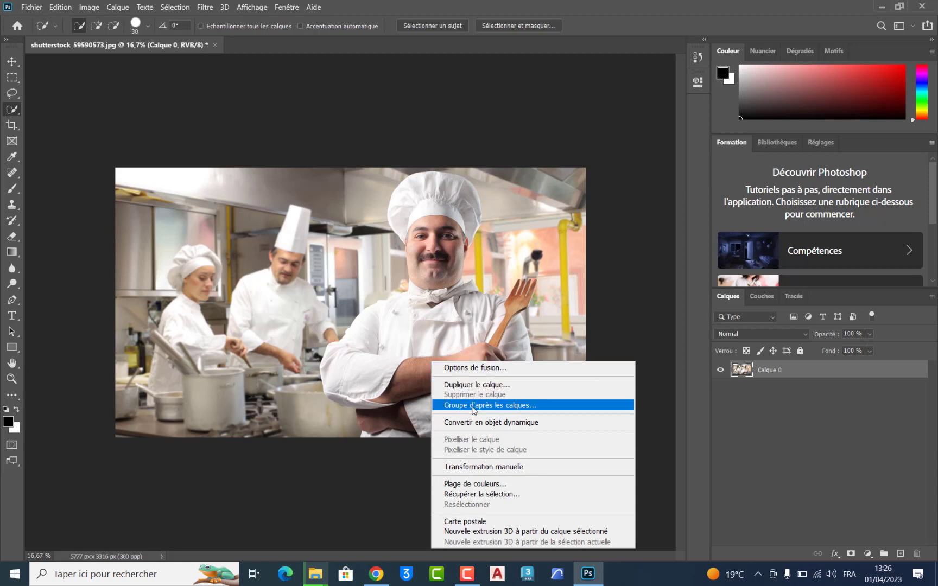
key("Escape")
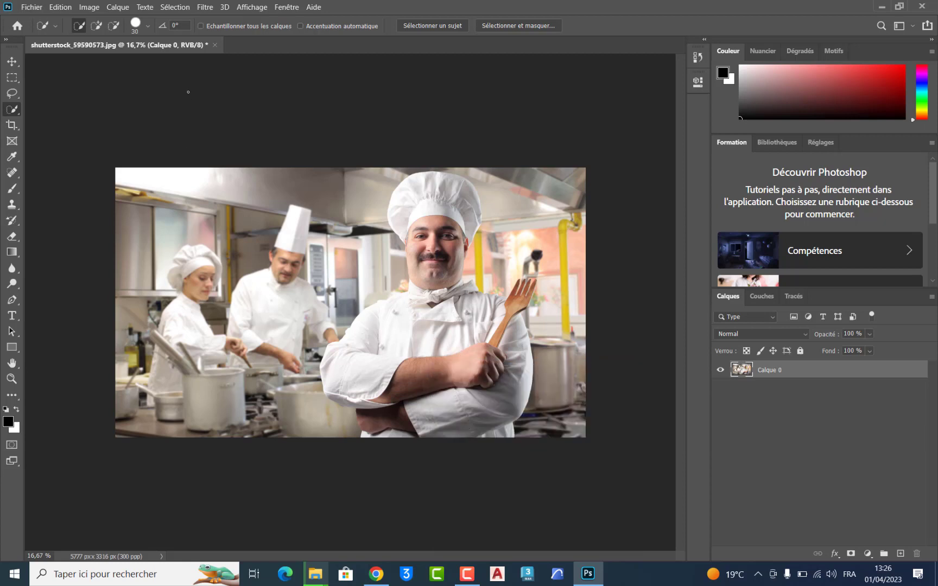
left_click(147, 27)
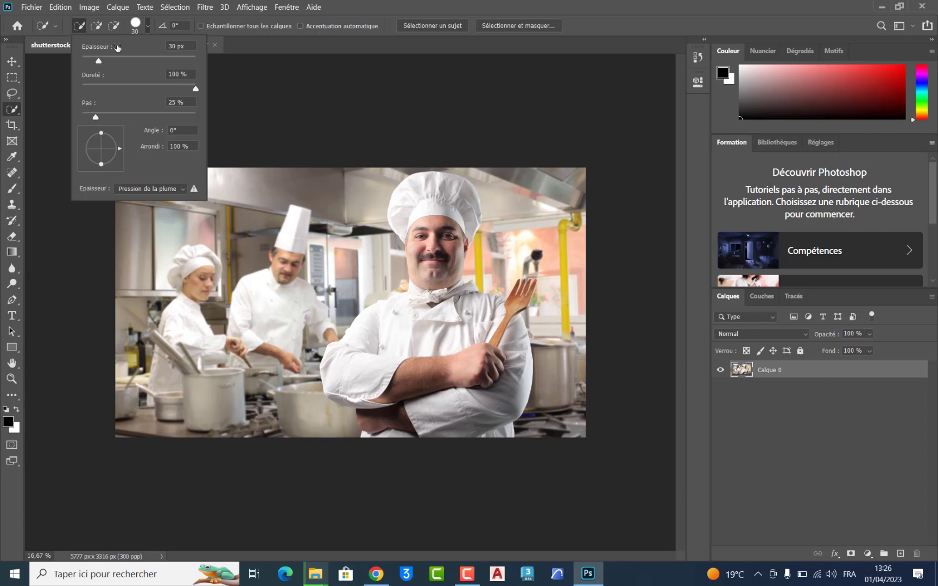
Enlarge the brush to 92 px and paint over the chef's arms, chest, face and hat
left_click_drag(99, 60, 121, 60)
mouse_move(442, 425)
left_mouse_down()
mouse_move(448, 360)
mouse_move(383, 356)
mouse_move(422, 377)
left_mouse_up()
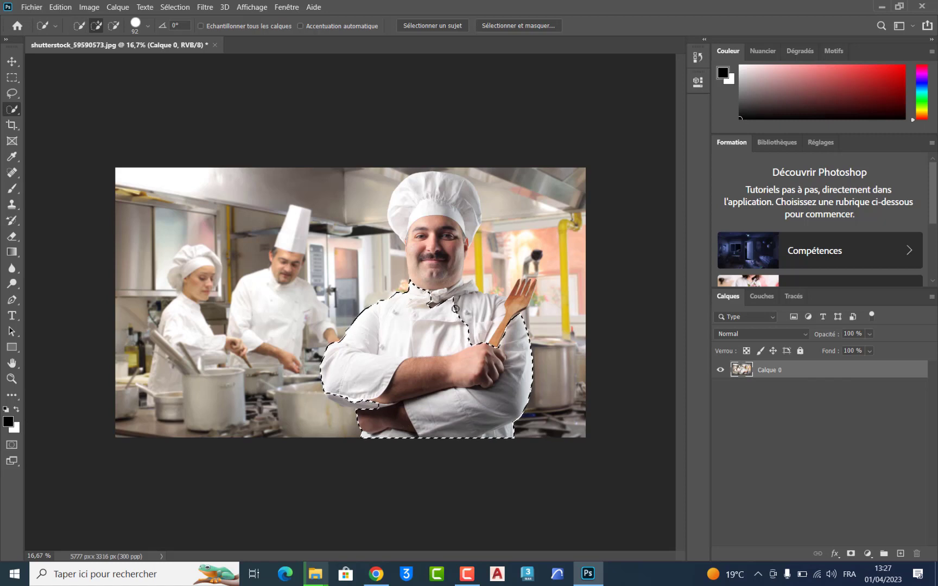
left_click_drag(473, 334, 491, 314)
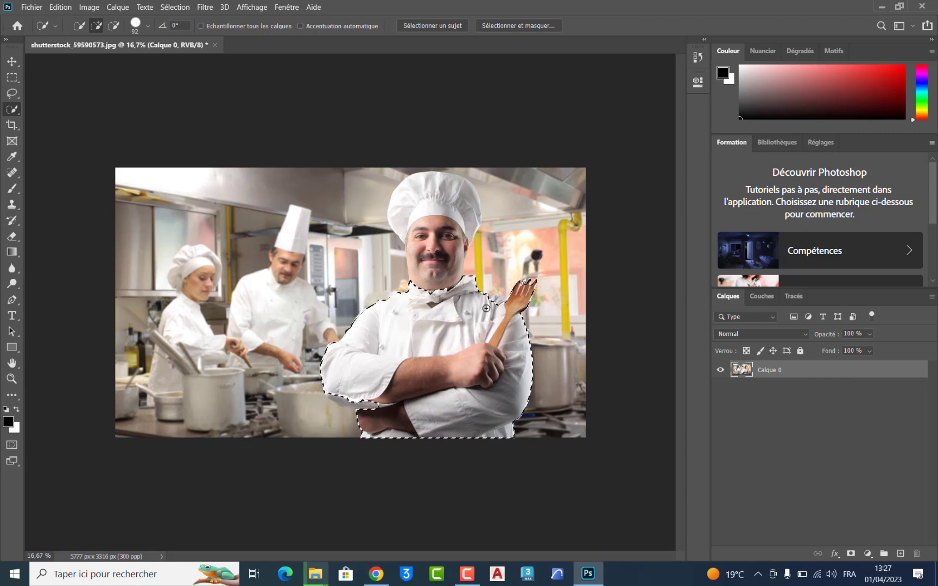
left_click_drag(426, 288, 445, 192)
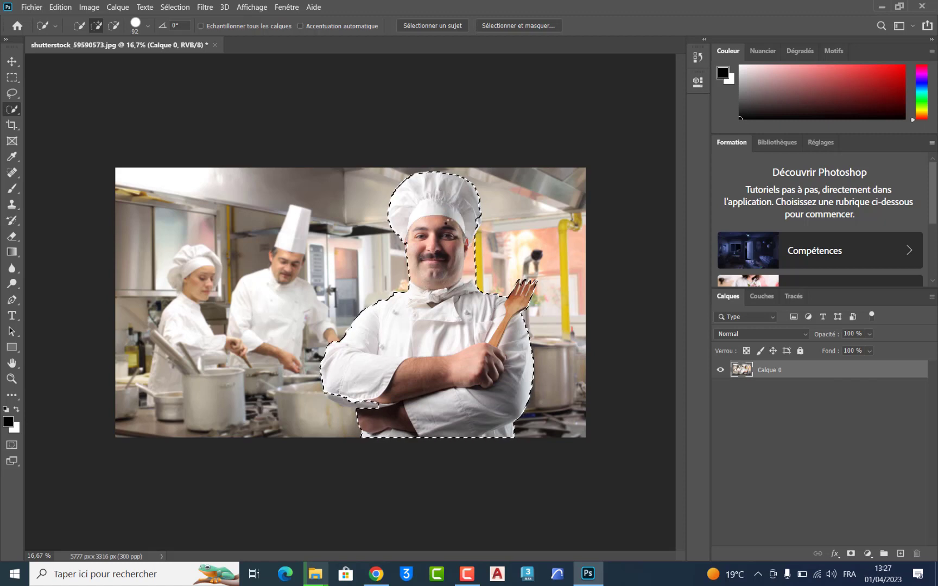
Remove the gap beside the face and add the ear and hat edge to the selection
scroll(389, 285, "up", 2)
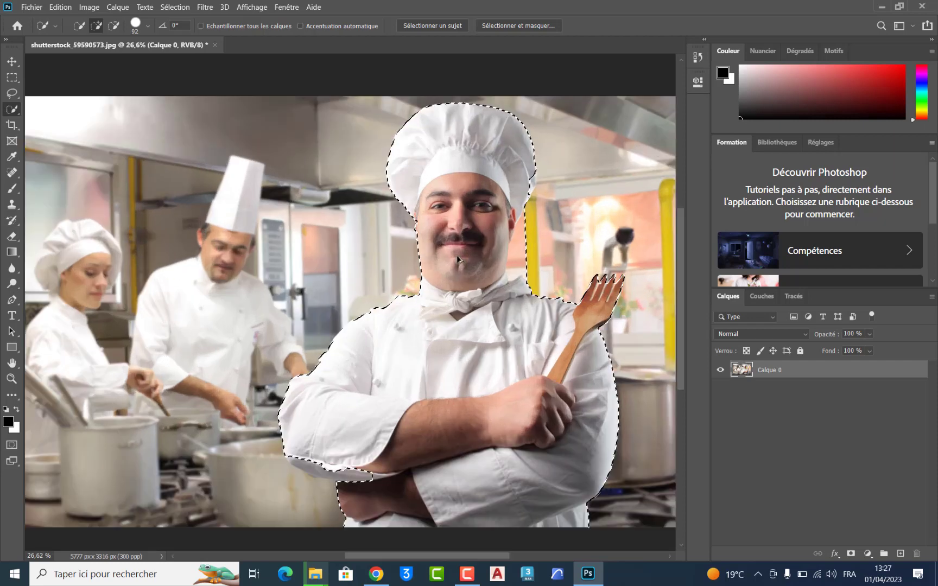
scroll(458, 259, "up", 3)
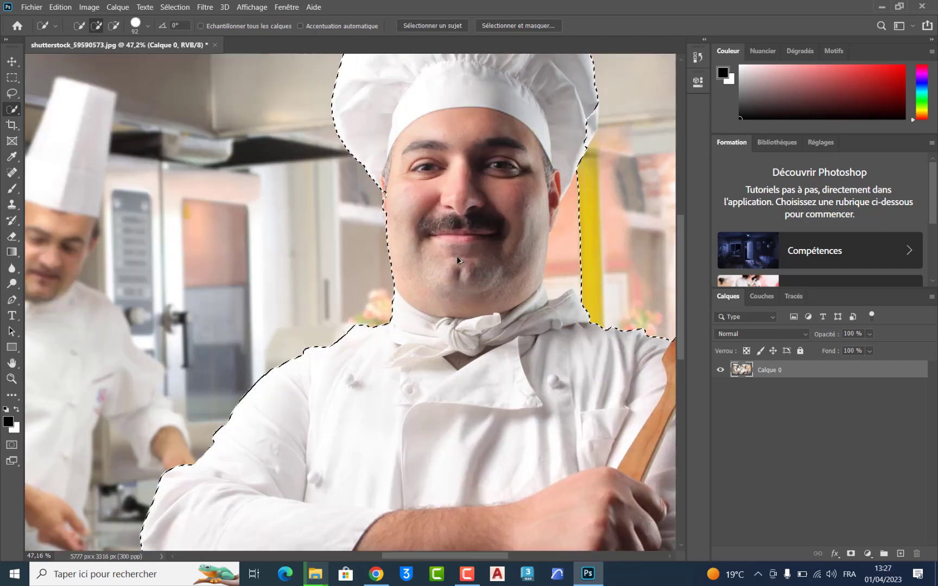
left_click(114, 29)
left_click_drag(565, 210, 575, 253)
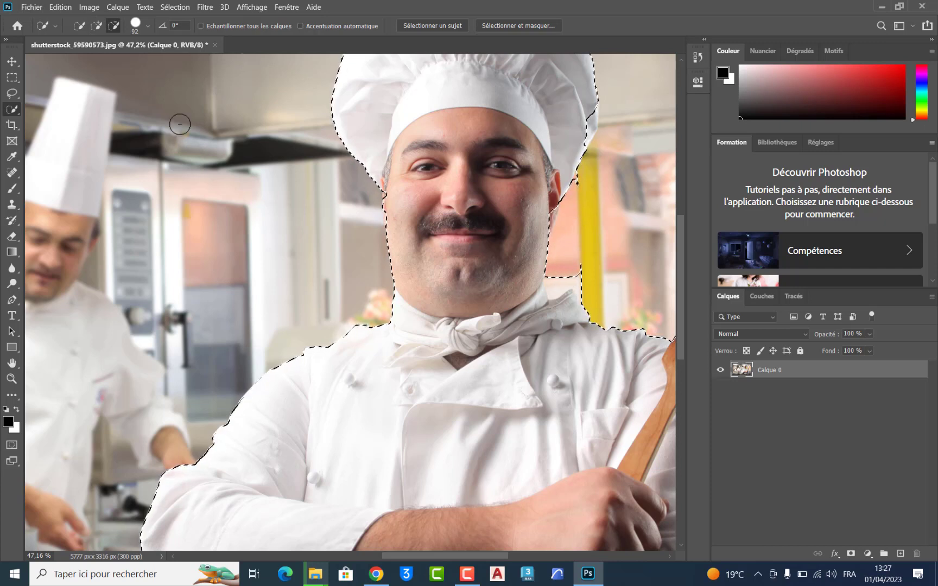
left_click(96, 25)
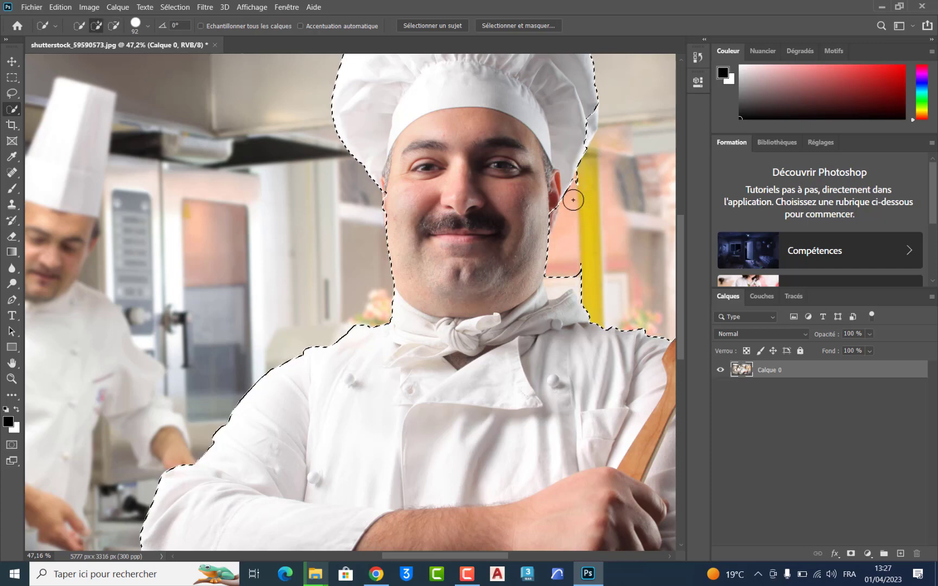
scroll(537, 217, "up", 5)
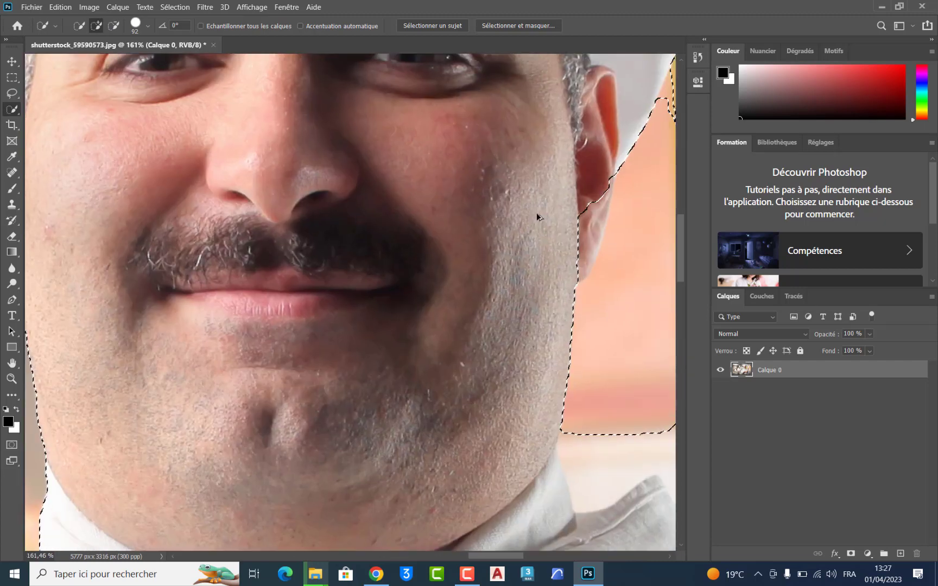
mouse_move(536, 217)
left_mouse_down()
mouse_move(563, 246)
mouse_move(264, 328)
left_mouse_up()
left_click_drag(326, 282, 293, 335)
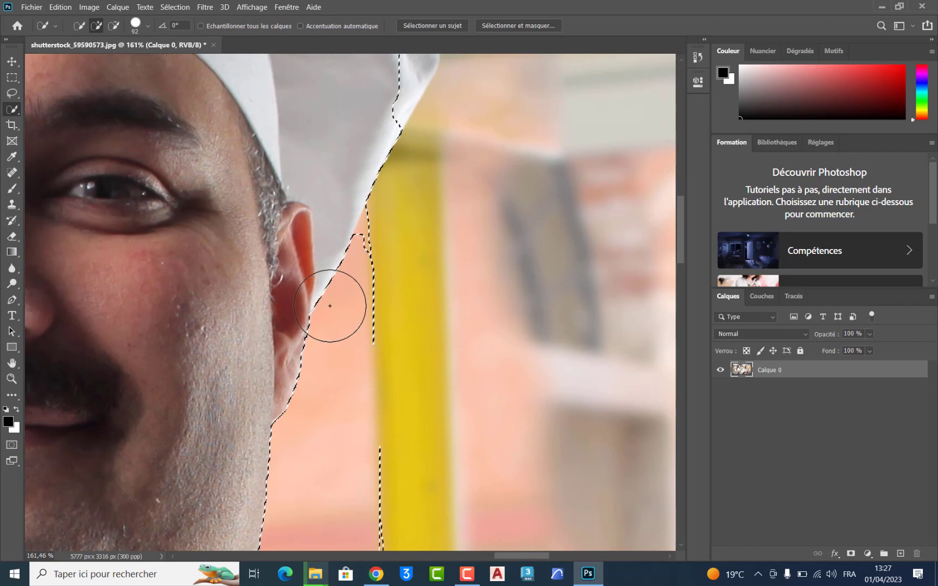
Subtract the strip along the yellow pole and extend the selection to the hat's edge
key("alt")
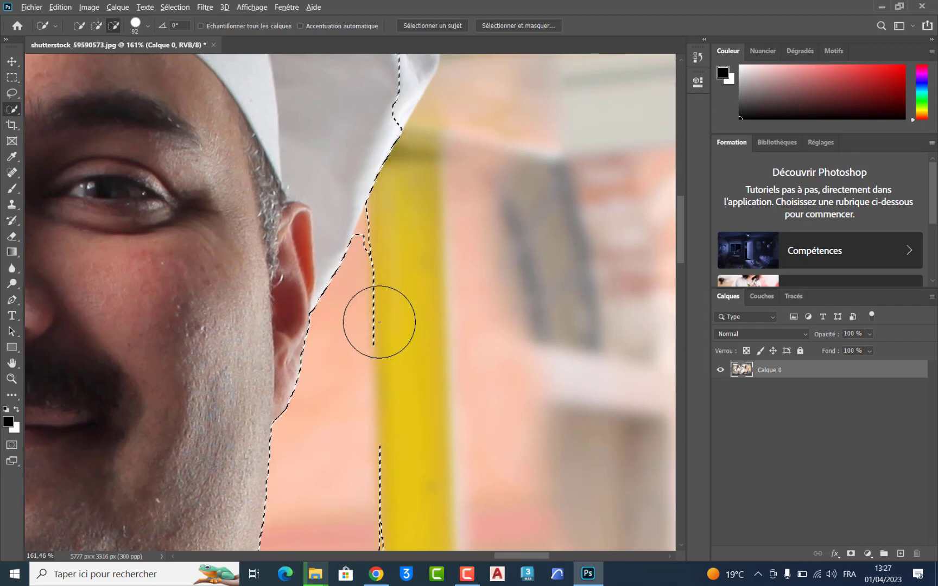
mouse_move(378, 322)
left_mouse_down()
mouse_move(391, 183)
mouse_move(304, 412)
left_mouse_up()
left_click_drag(303, 293, 304, 314)
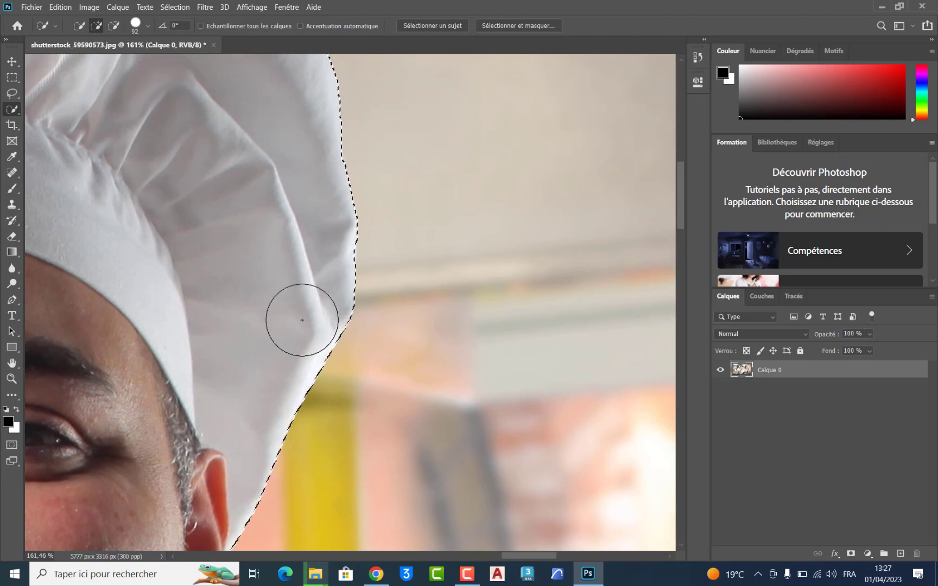
scroll(325, 351, "down", 2)
scroll(326, 353, "down", 2)
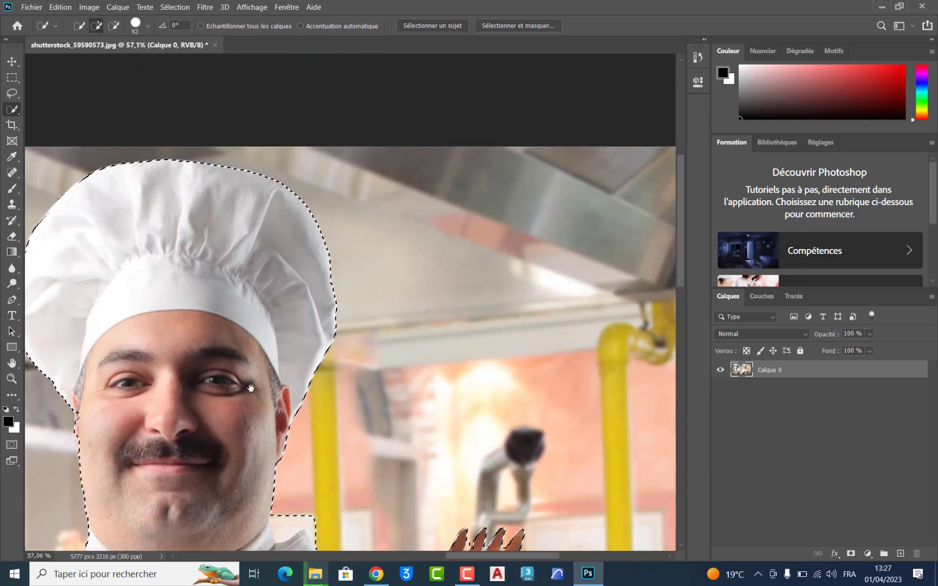
left_click_drag(251, 387, 521, 356)
Add the wooden fork to the chef's selection
scroll(318, 379, "up", 3)
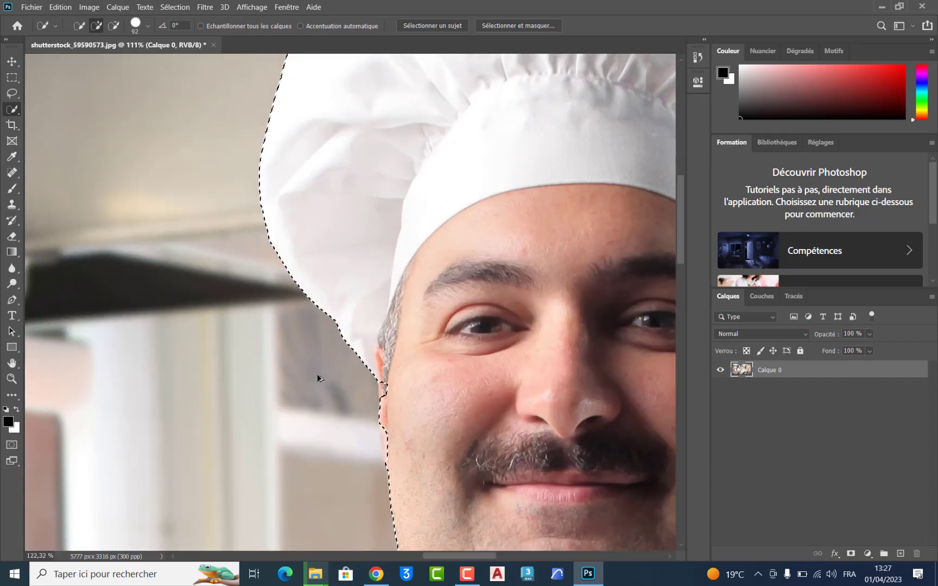
scroll(318, 378, "up", 1)
scroll(320, 383, "up", 1)
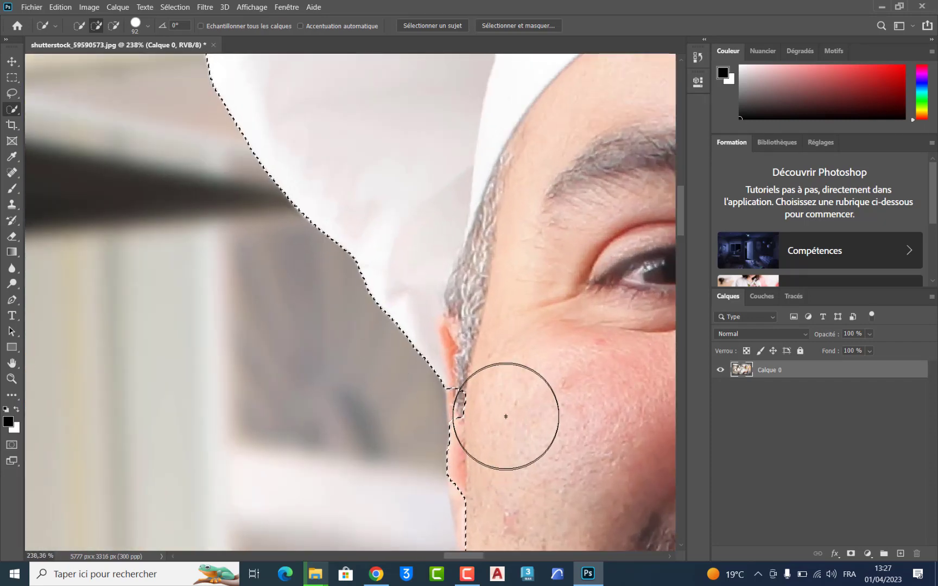
left_click_drag(507, 454, 489, 283)
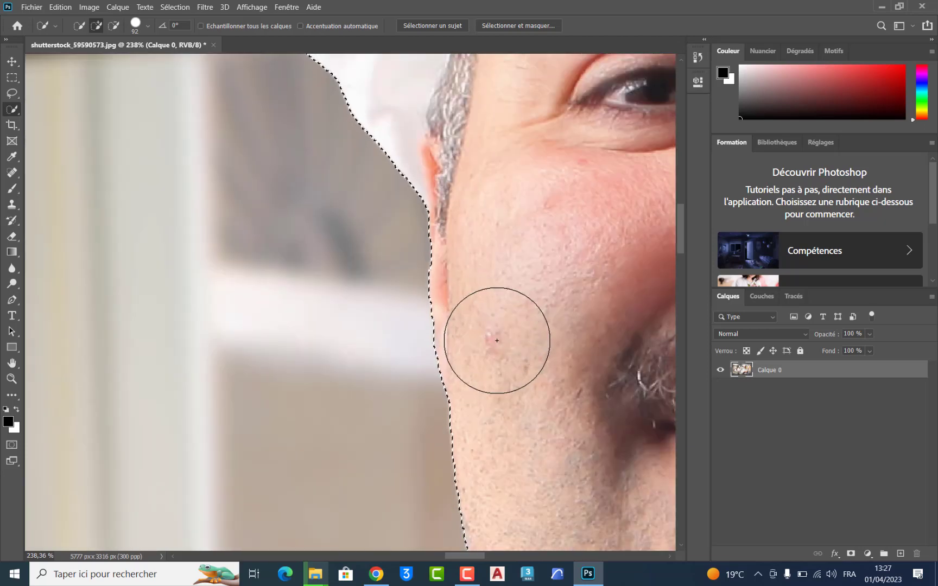
scroll(497, 340, "down", 1)
scroll(498, 341, "down", 2)
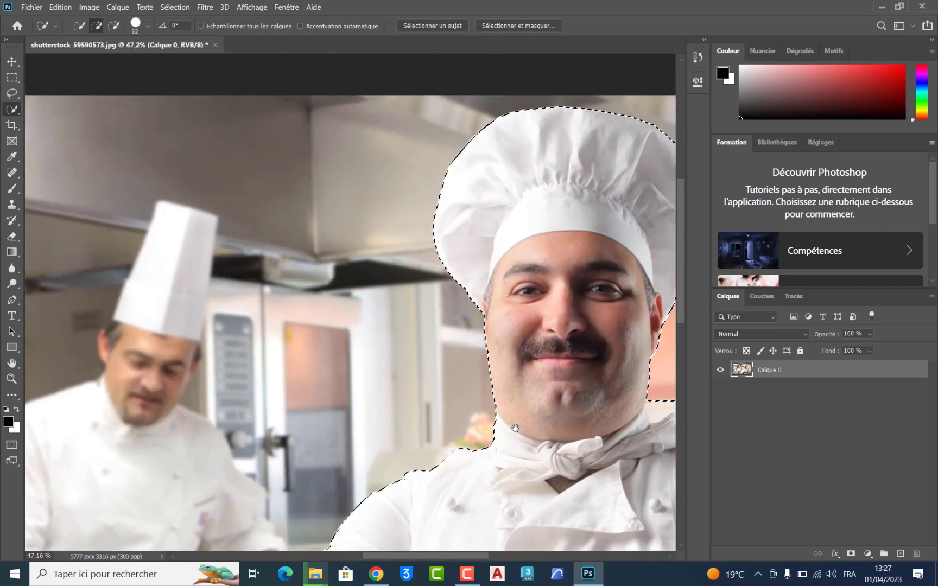
mouse_move(515, 428)
left_mouse_down()
mouse_move(252, 270)
mouse_move(182, 260)
left_mouse_up()
left_click_drag(472, 287, 508, 248)
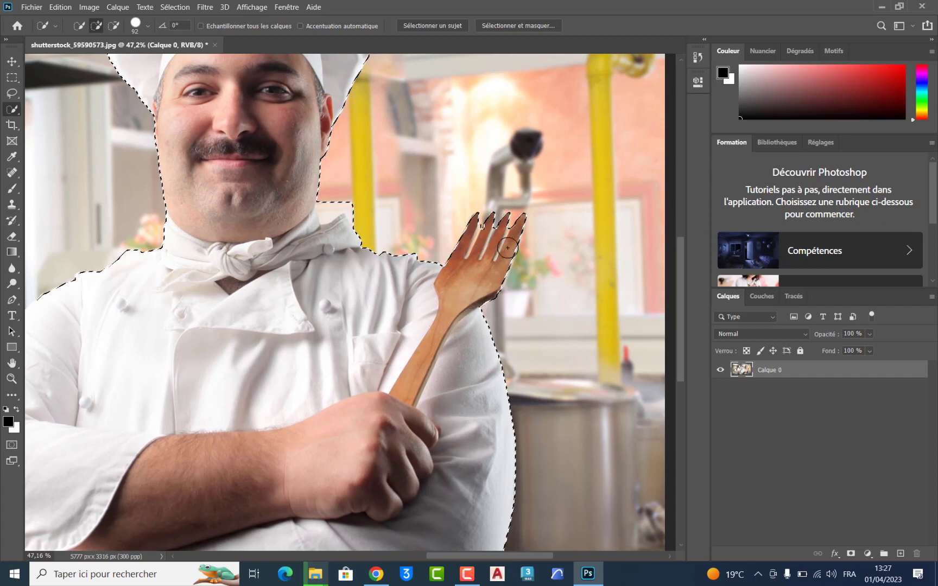
Remove the background under the cuff and trim the selection along the lower cuff
scroll(507, 248, "up", 1)
scroll(494, 269, "down", 1)
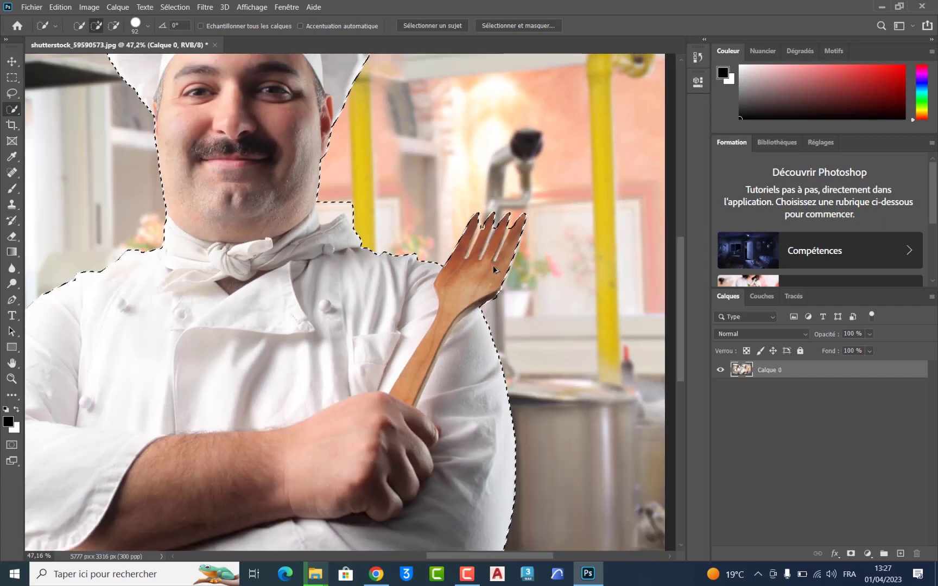
scroll(493, 270, "down", 1)
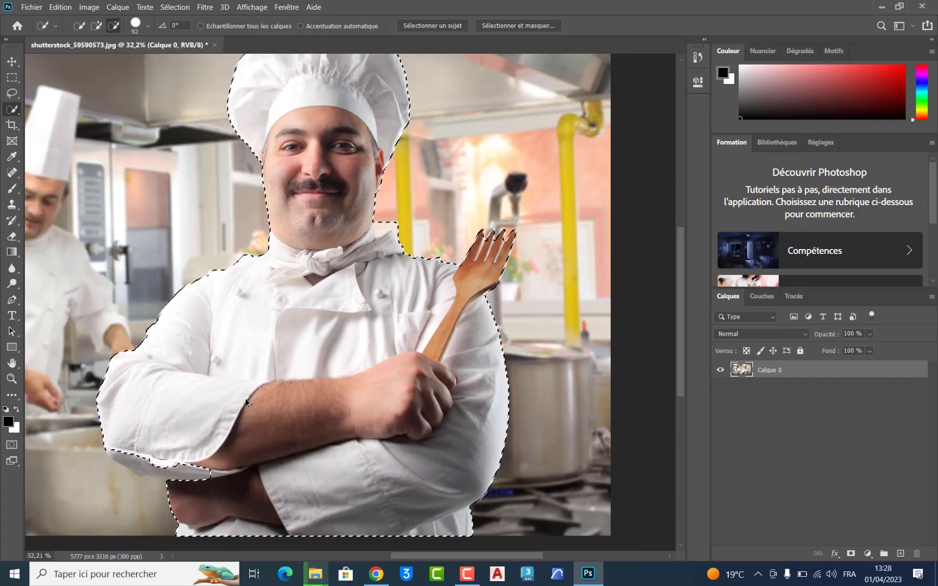
scroll(246, 402, "up", 1)
scroll(250, 405, "up", 1)
scroll(261, 410, "up", 1)
scroll(287, 417, "up", 1)
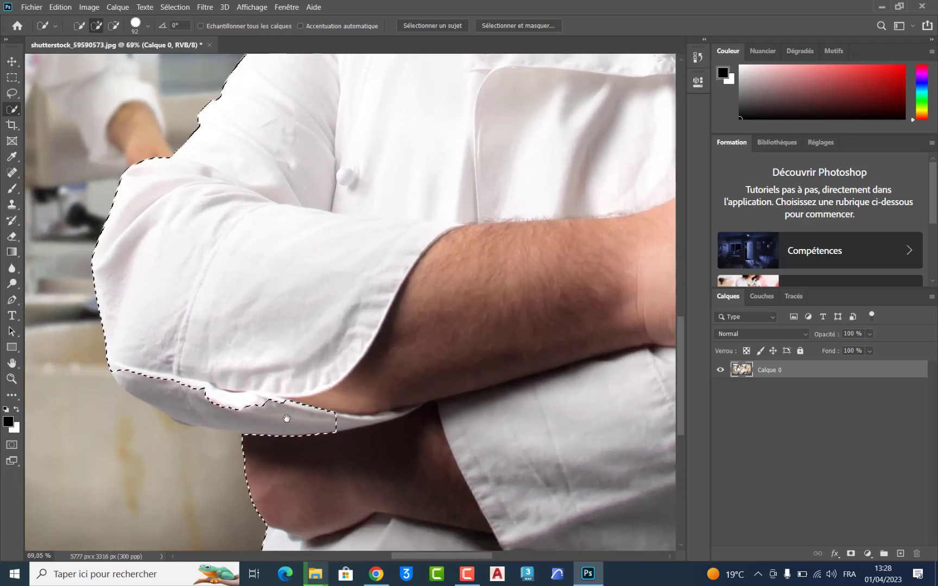
left_click_drag(289, 418, 298, 404)
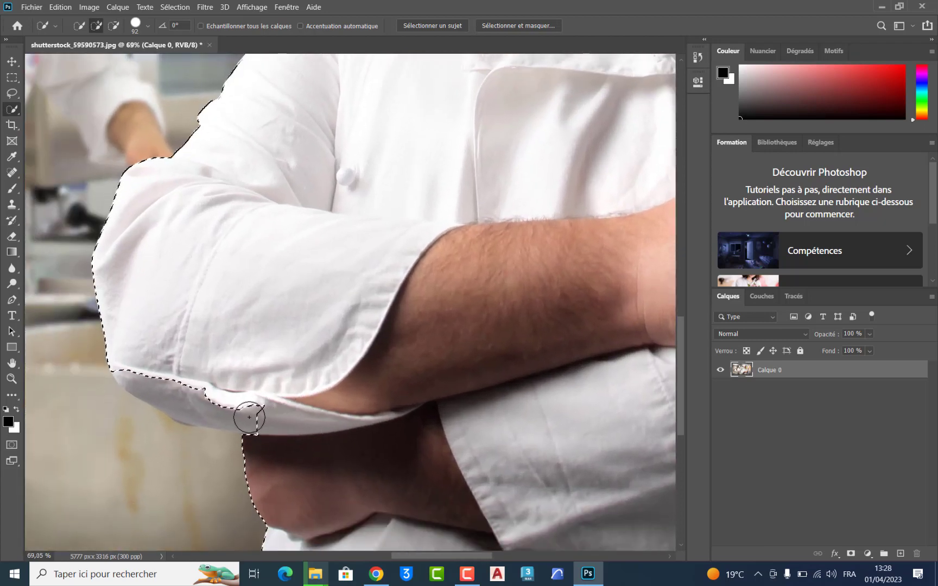
left_click_drag(208, 410, 139, 382)
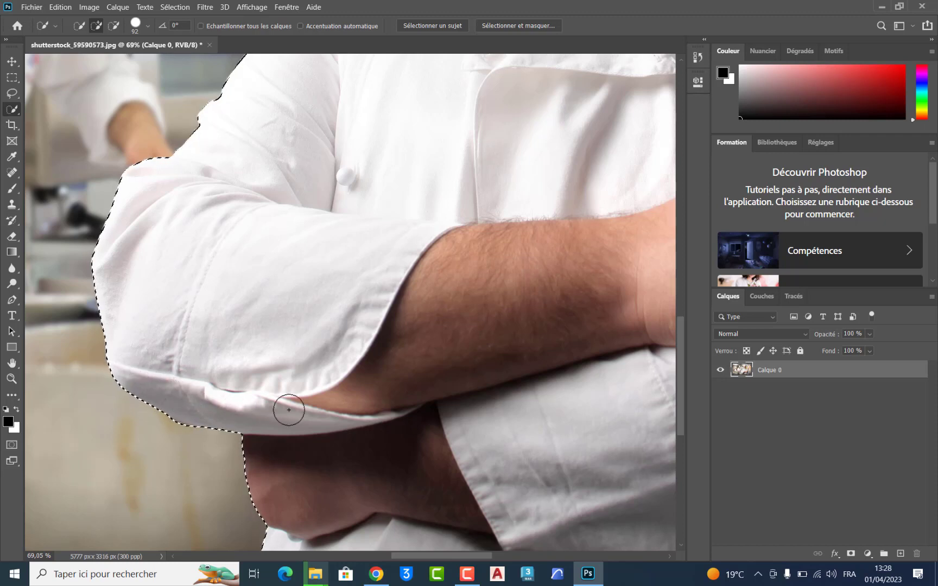
Remove the background between neck and collar and reshape the selection there
scroll(310, 417, "down", 3)
scroll(310, 417, "down", 2)
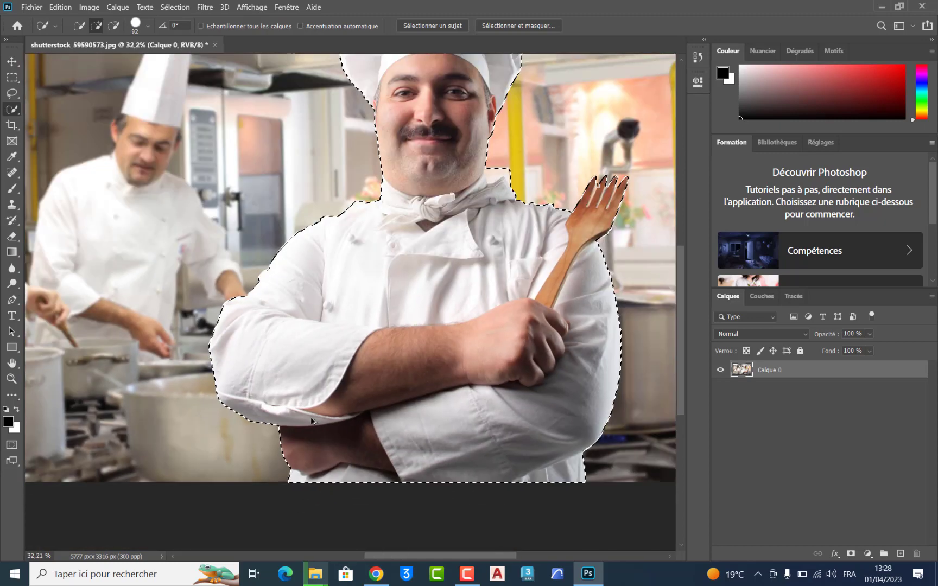
mouse_move(464, 339)
left_mouse_down()
mouse_move(453, 387)
mouse_move(393, 431)
left_mouse_up()
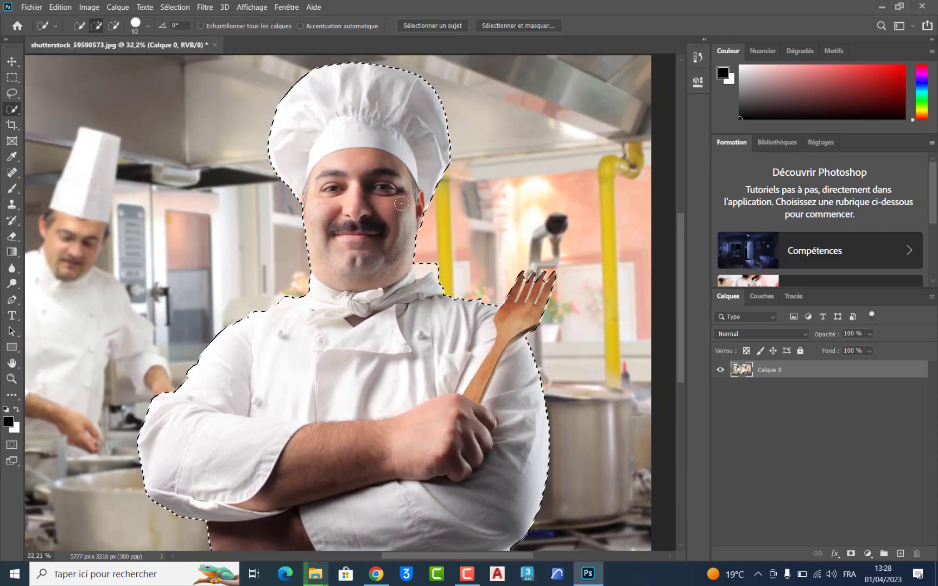
scroll(402, 203, "down", 1)
scroll(413, 217, "down", 1)
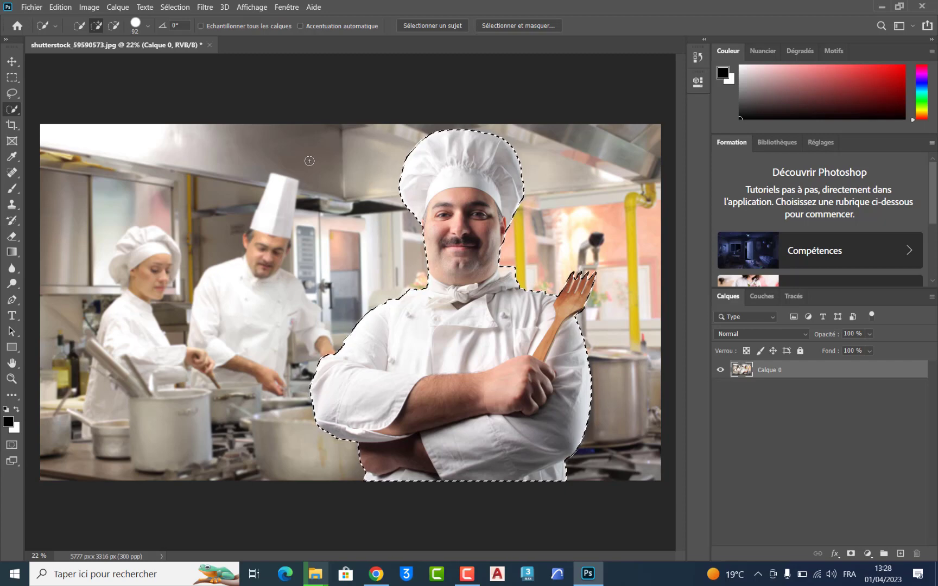
scroll(491, 287, "up", 2)
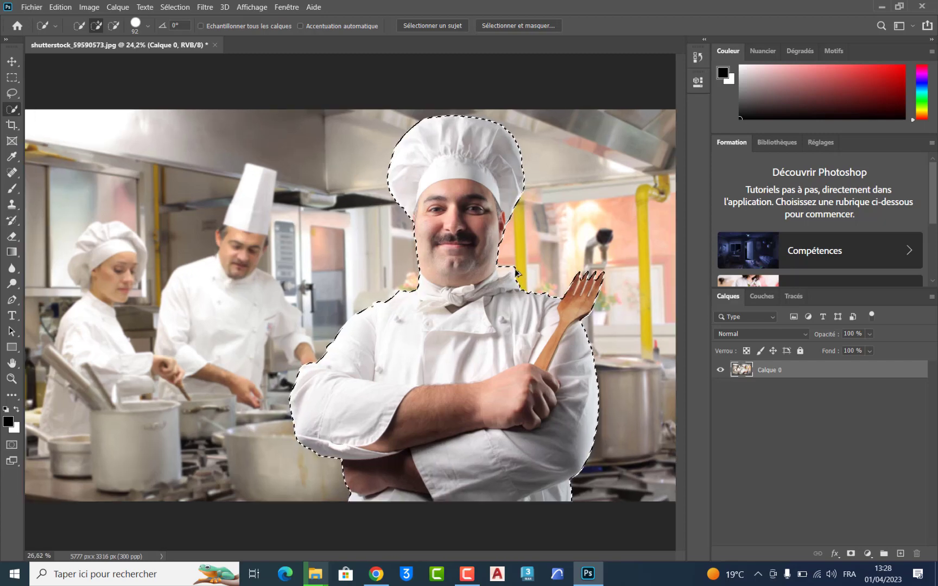
scroll(505, 280, "up", 4)
scroll(516, 272, "up", 3)
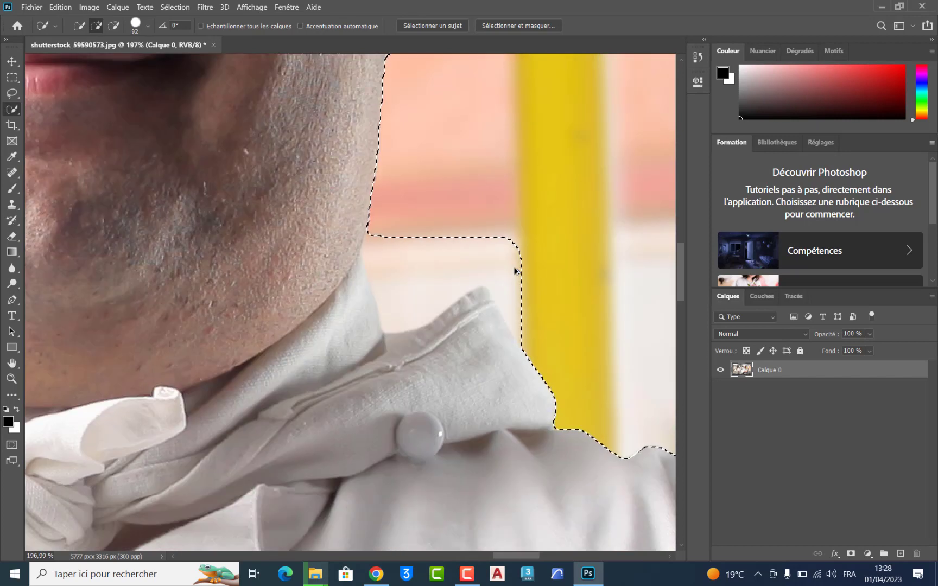
left_click(114, 25)
left_click_drag(475, 216, 549, 295)
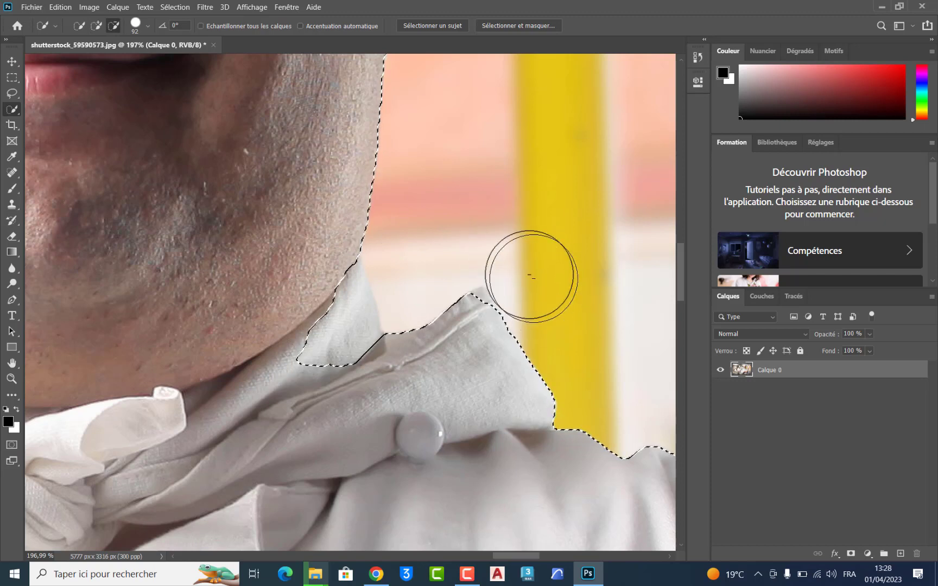
left_click(100, 27)
mouse_move(347, 326)
left_mouse_down()
mouse_move(330, 352)
mouse_move(314, 335)
mouse_move(353, 325)
mouse_move(363, 347)
left_mouse_up()
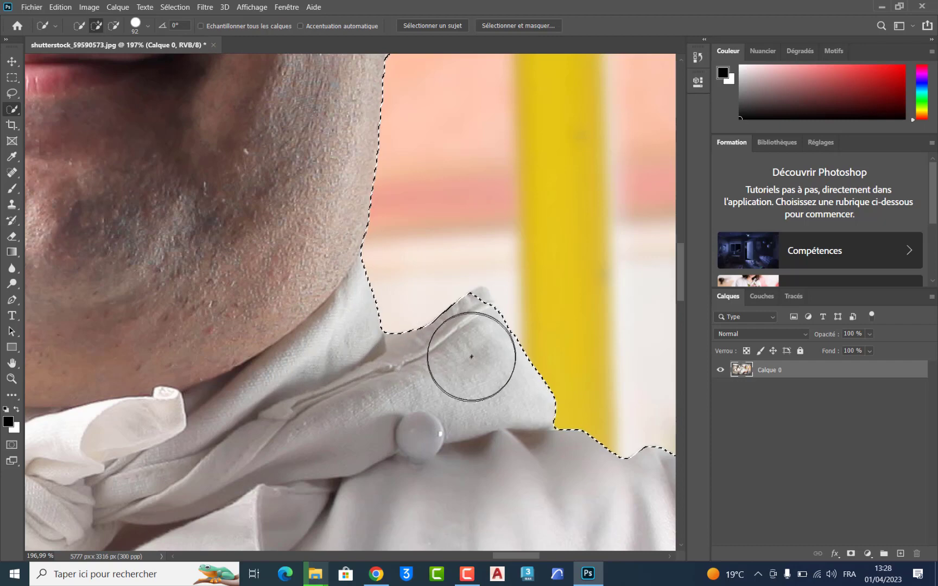
Shrink the brush to 28 px and add the collar's peak to the selection
scroll(477, 354, "up", 6)
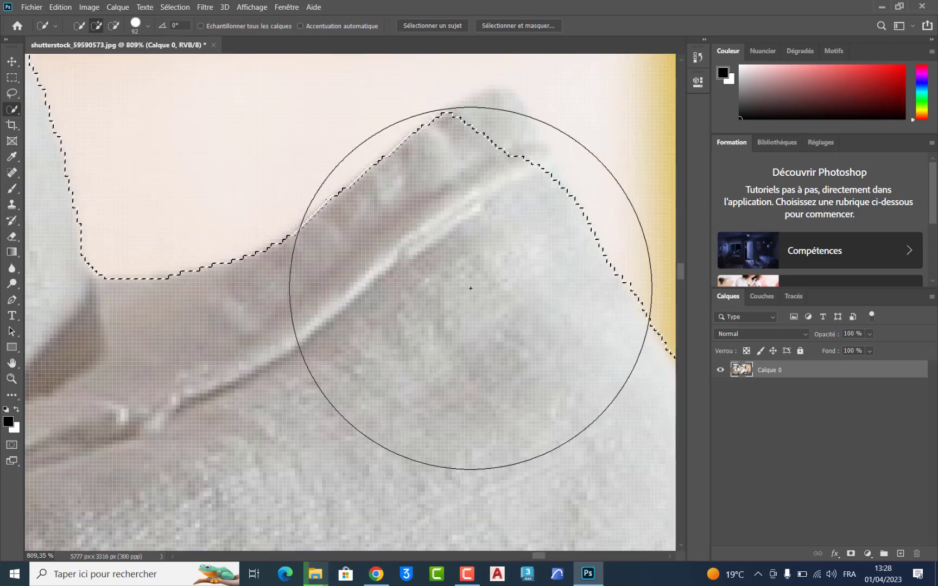
right_click(474, 288)
key("Escape")
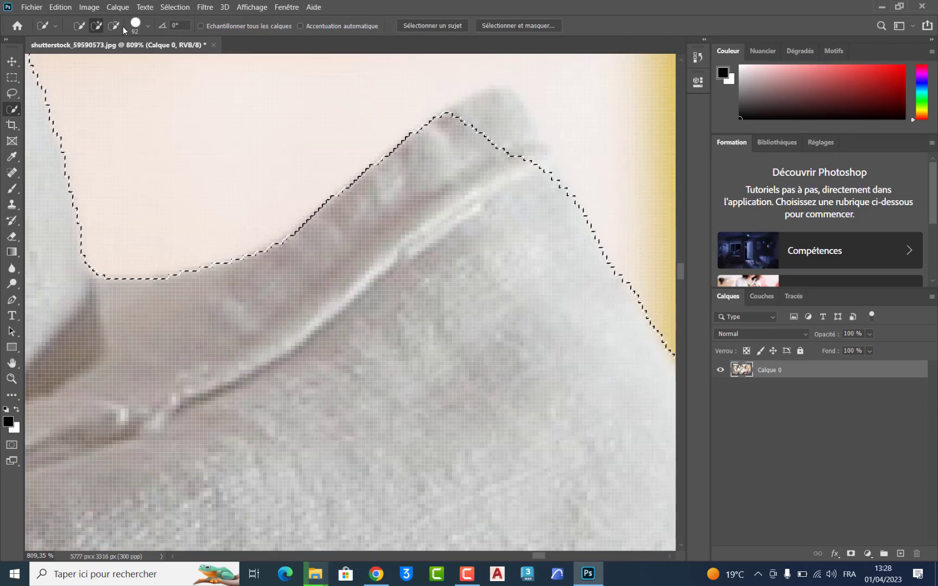
left_click(147, 27)
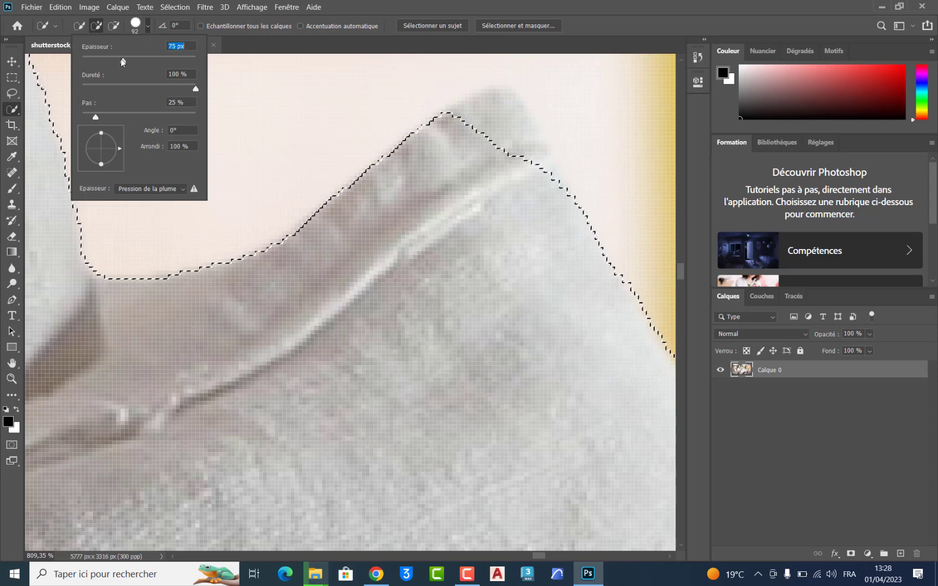
left_click_drag(133, 61, 98, 61)
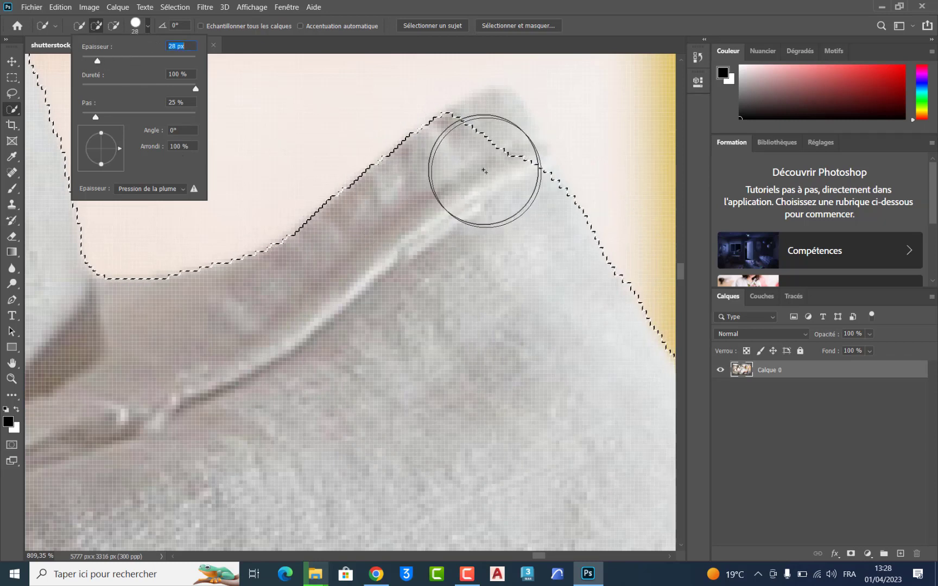
left_click_drag(481, 168, 479, 213)
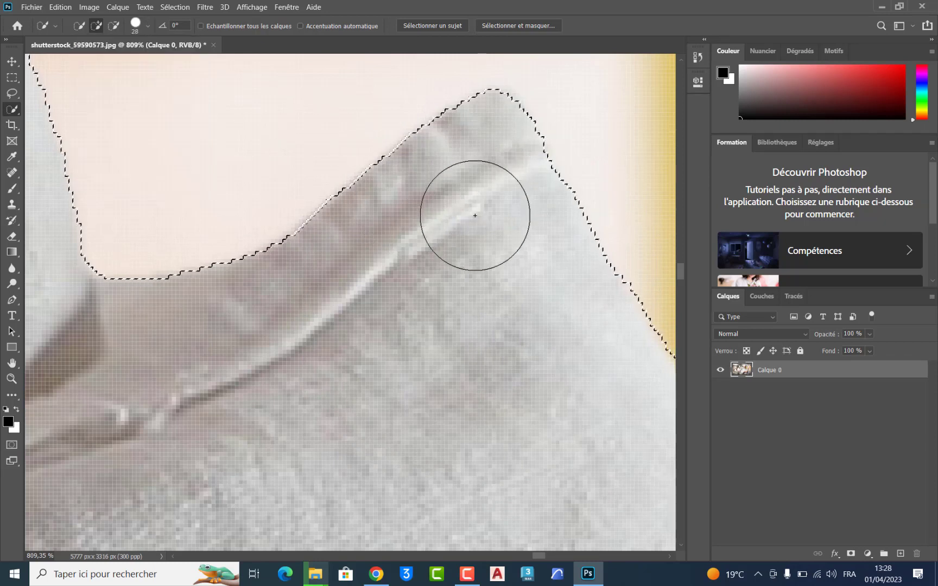
scroll(476, 215, "down", 5)
scroll(475, 220, "down", 2)
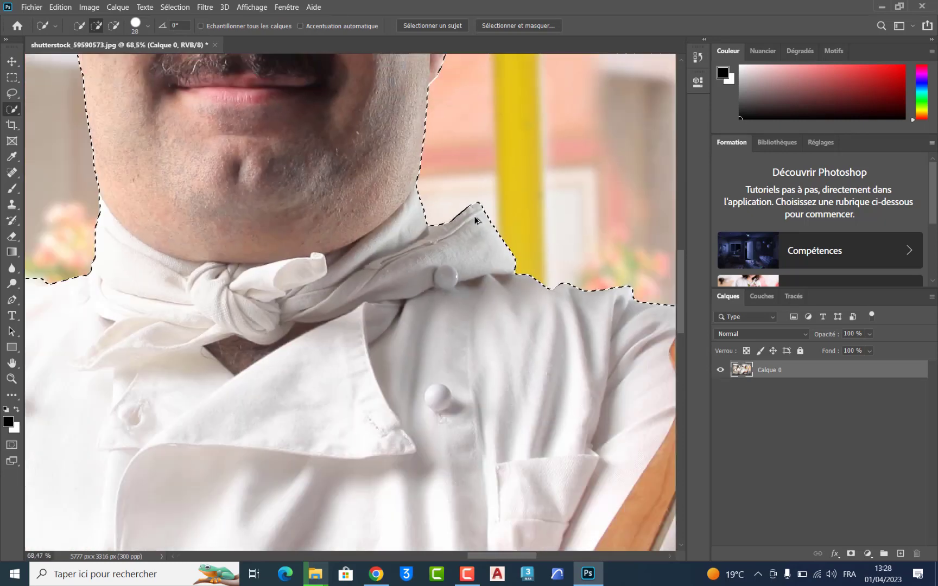
scroll(467, 220, "down", 2)
scroll(458, 222, "down", 1)
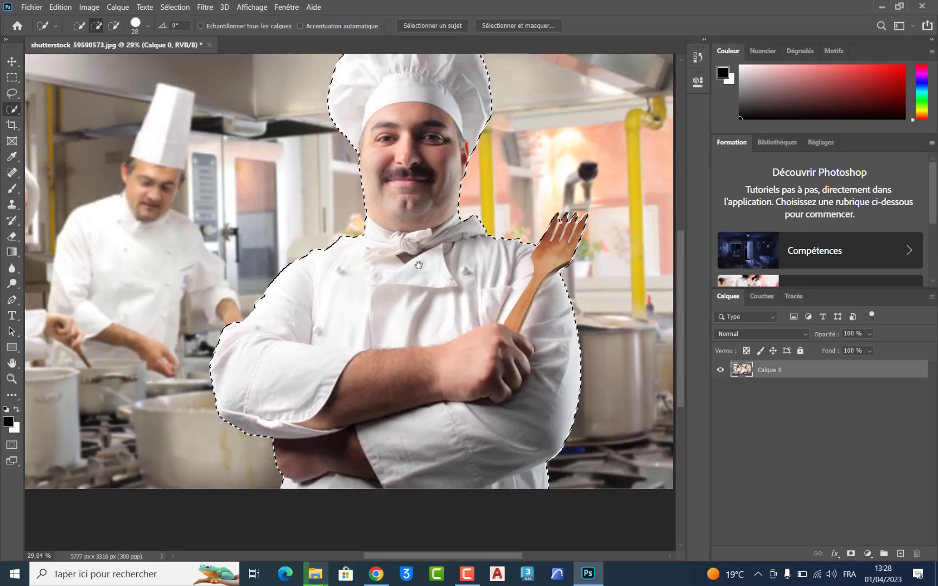
left_click_drag(459, 222, 394, 279)
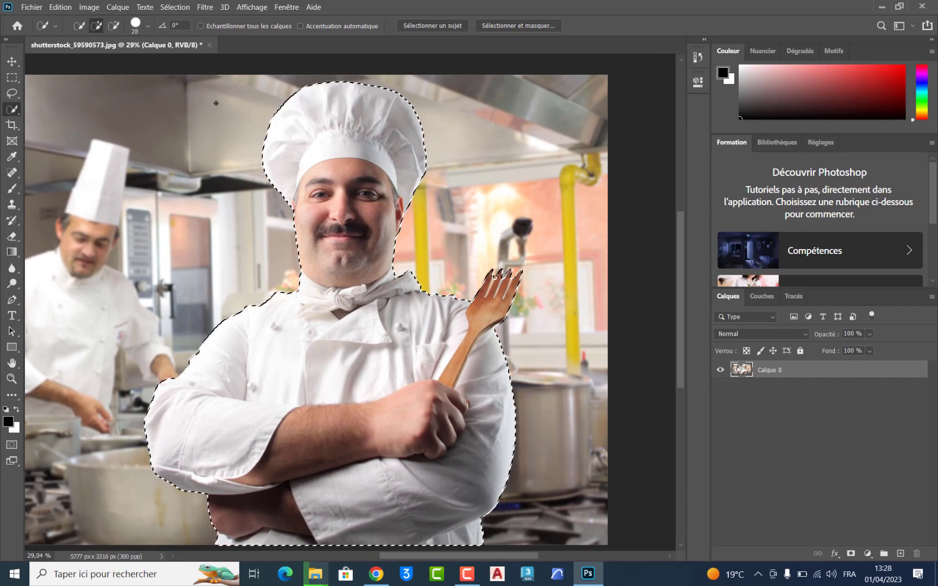
Save the selection as a channel named 'chef', then deselect
left_click(176, 7)
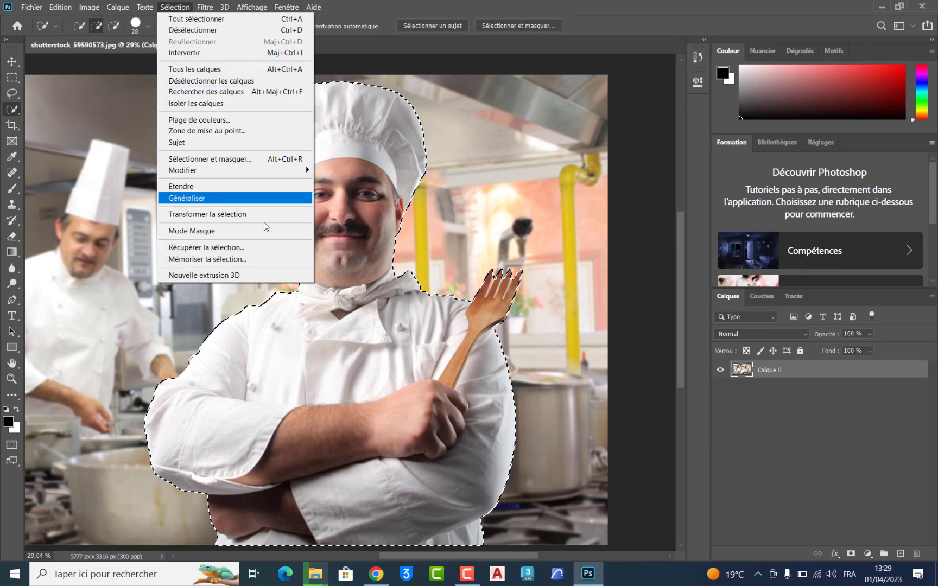
left_click(254, 260)
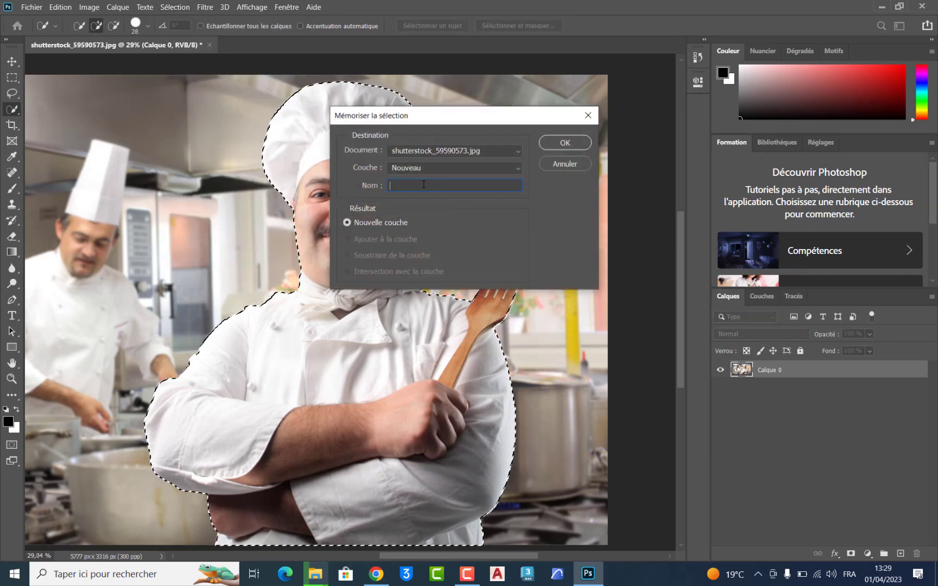
type("chef")
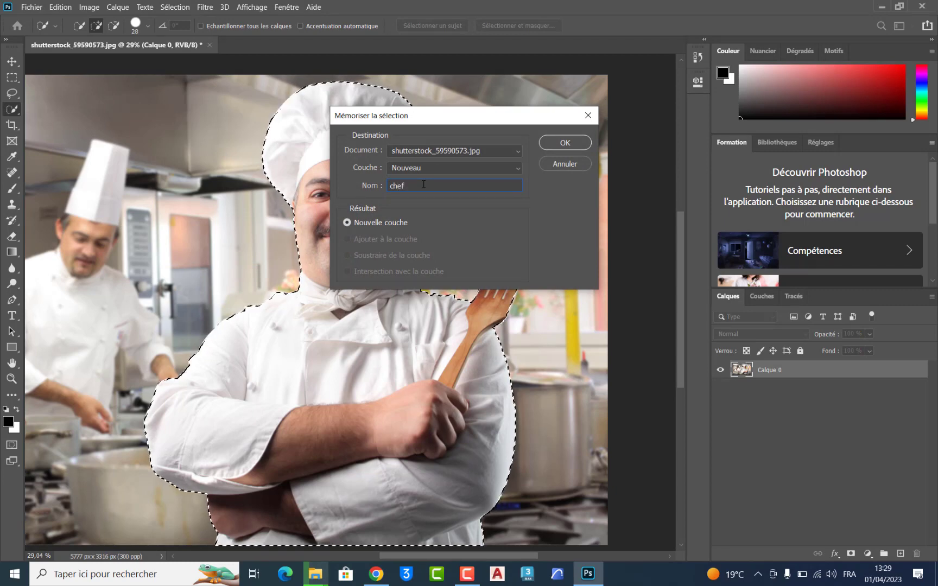
left_click(556, 143)
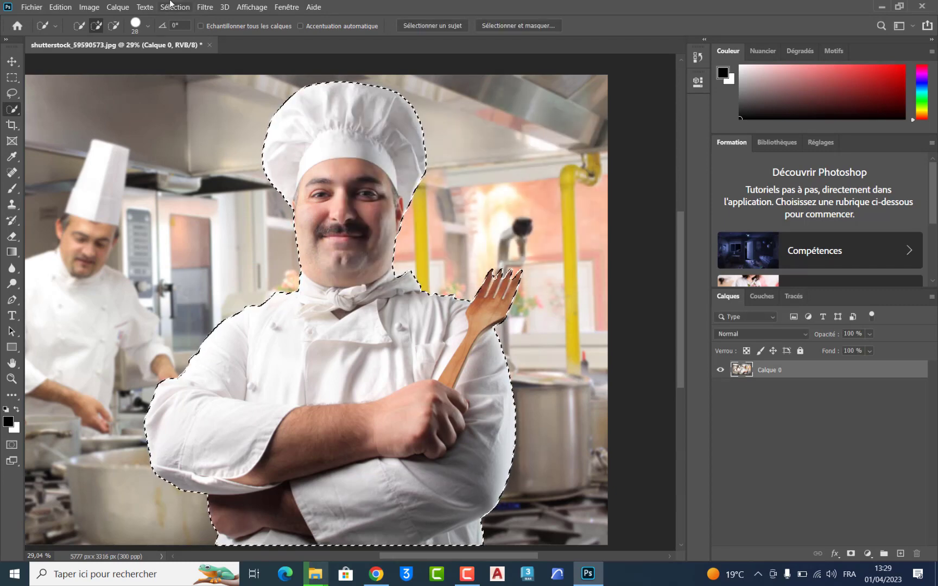
left_click(172, 6)
left_click(196, 30)
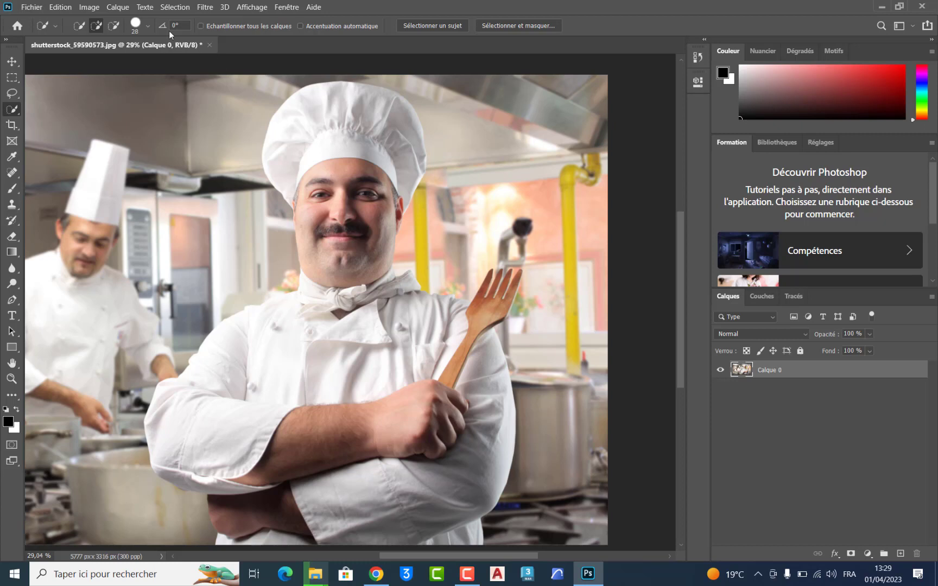
Reload the selection from the 'chef' channel via Récupérer la sélection
left_click(173, 9)
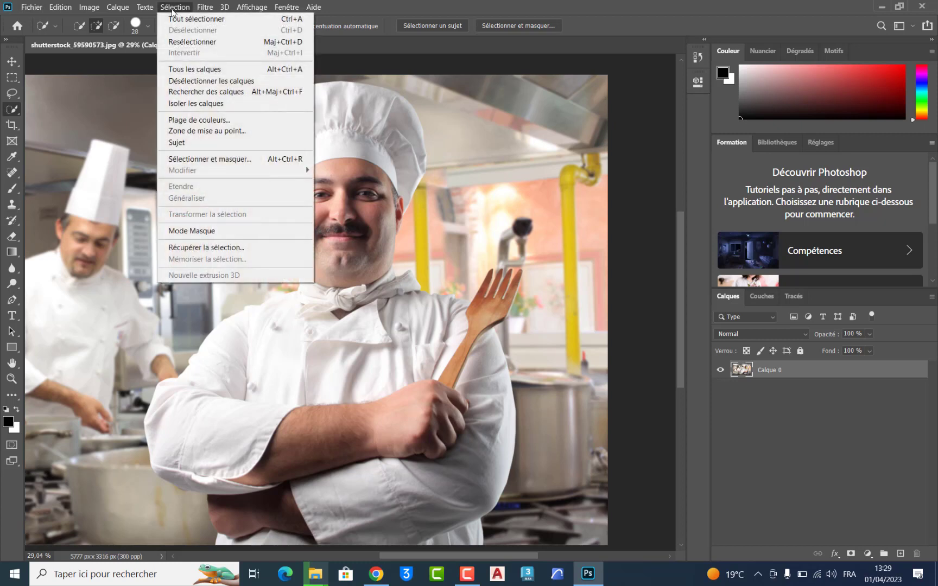
left_click(235, 249)
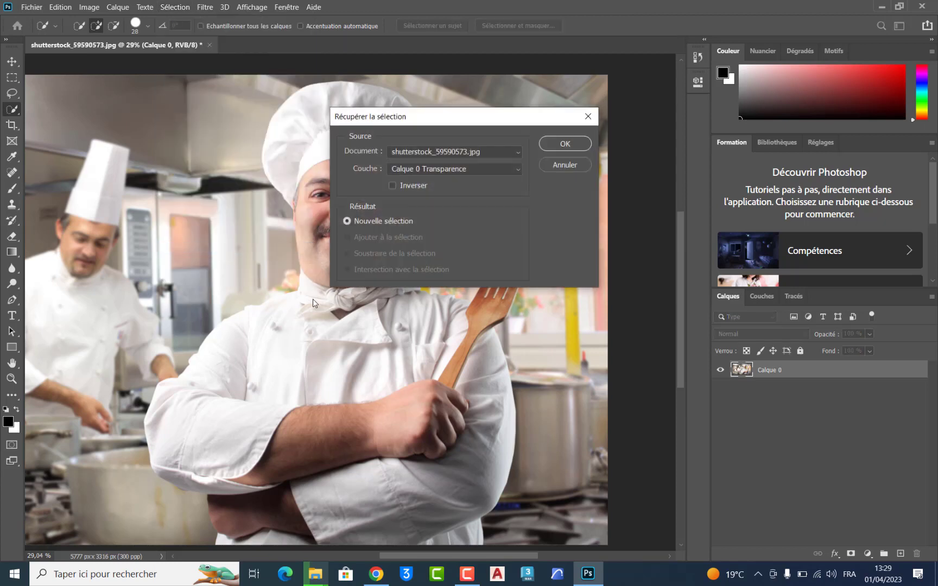
left_click(433, 172)
left_click(420, 203)
left_click(565, 144)
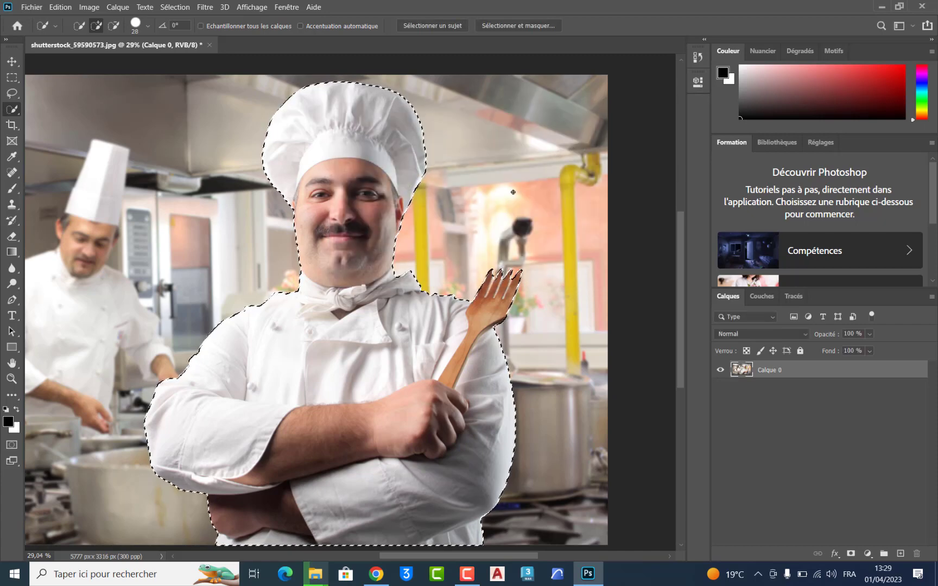
Invert the chef selection onto the kitchen background, checking with Delete and undoing each time
key("Delete")
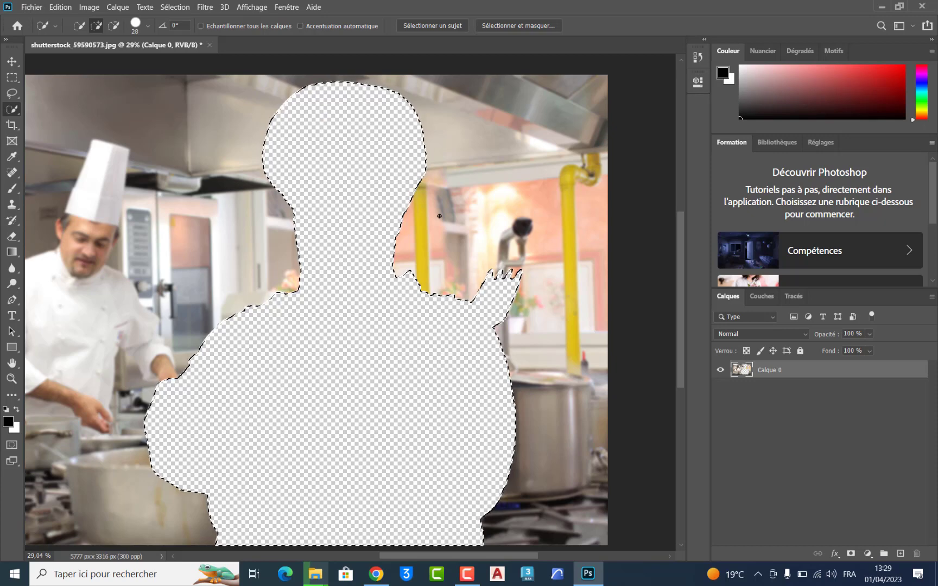
key("ctrl+z")
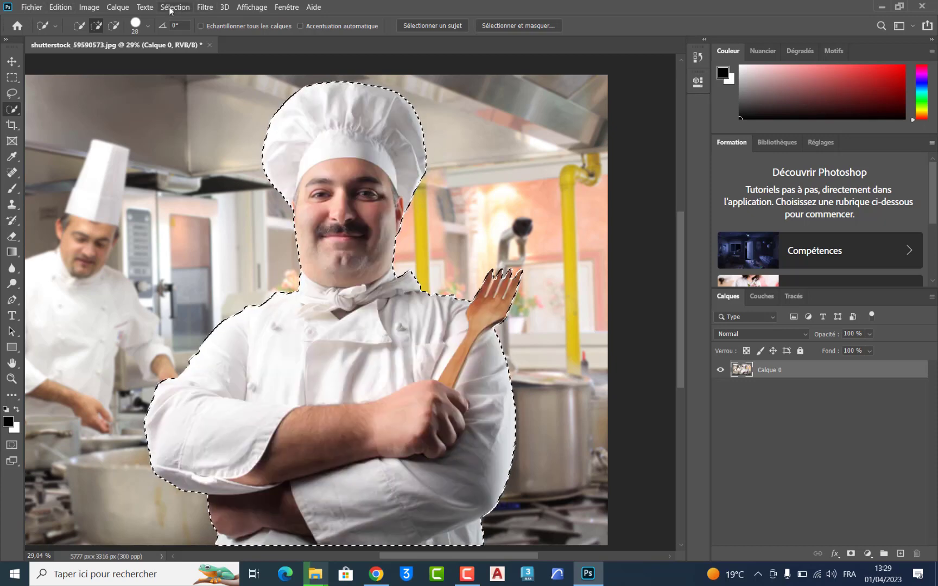
left_click(171, 8)
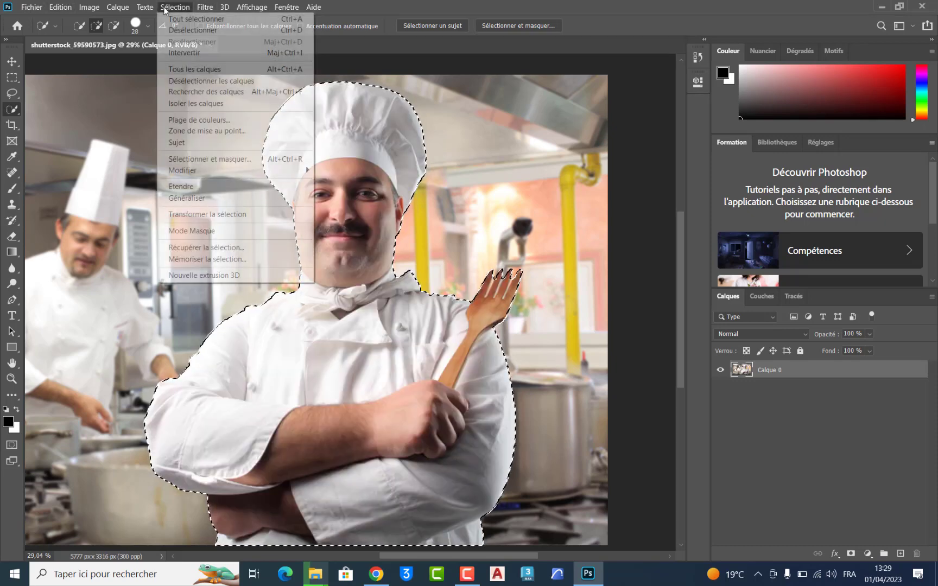
left_click(207, 54)
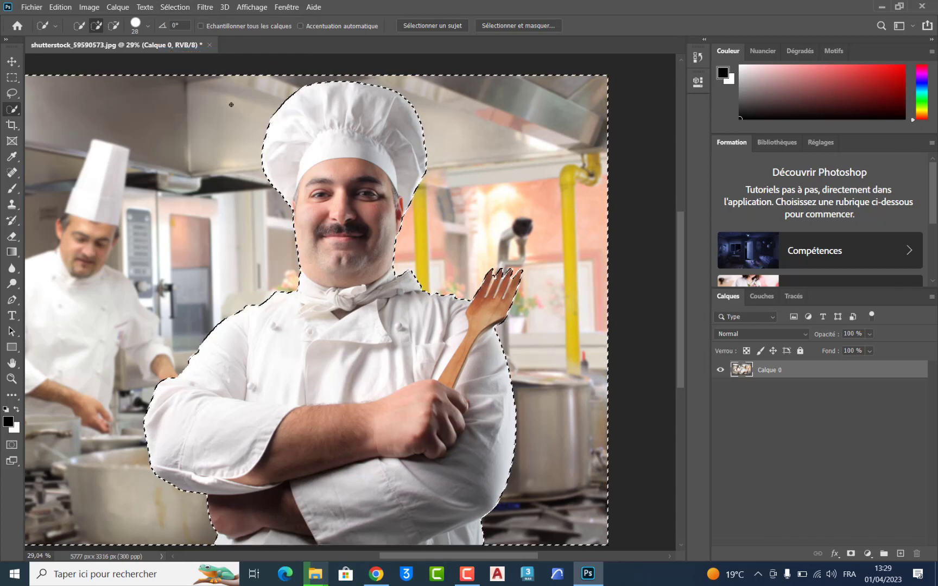
key("Delete")
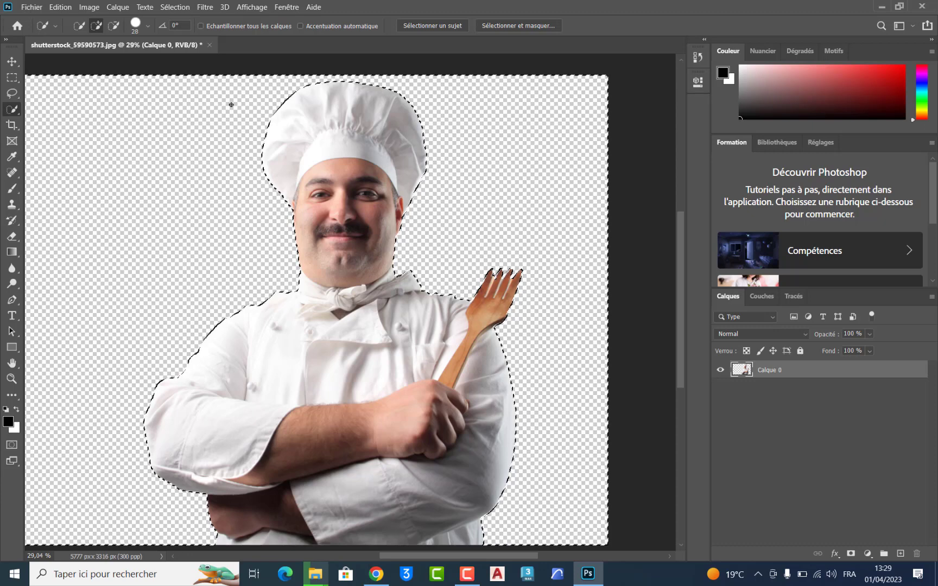
key("ctrl+z")
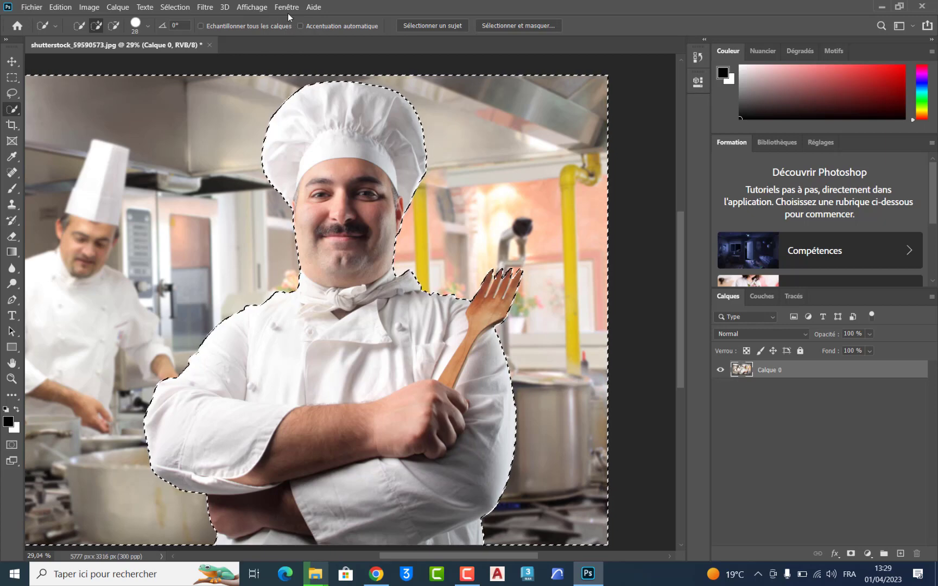
Apply a light Gaussian blur of radius 4,4 to the background
left_click(207, 11)
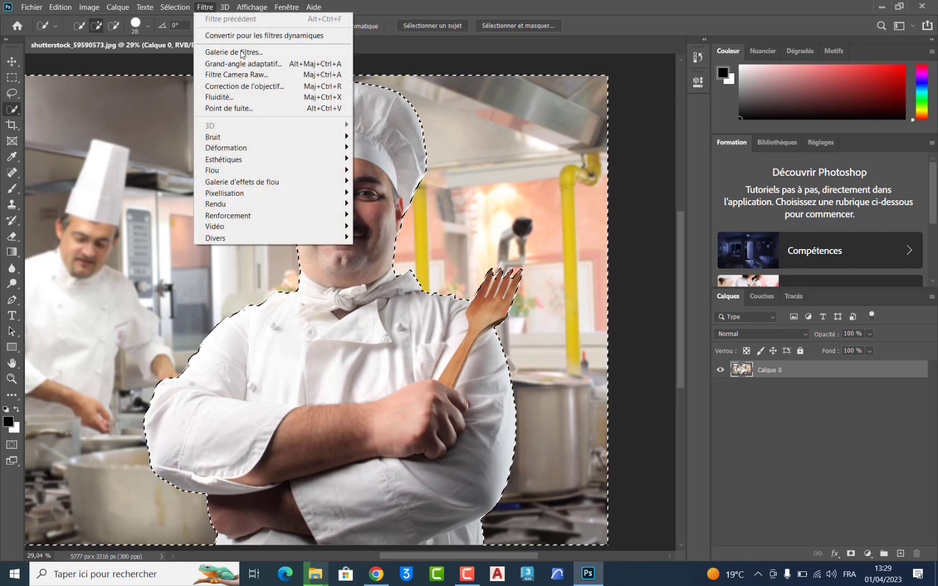
mouse_move(212, 170)
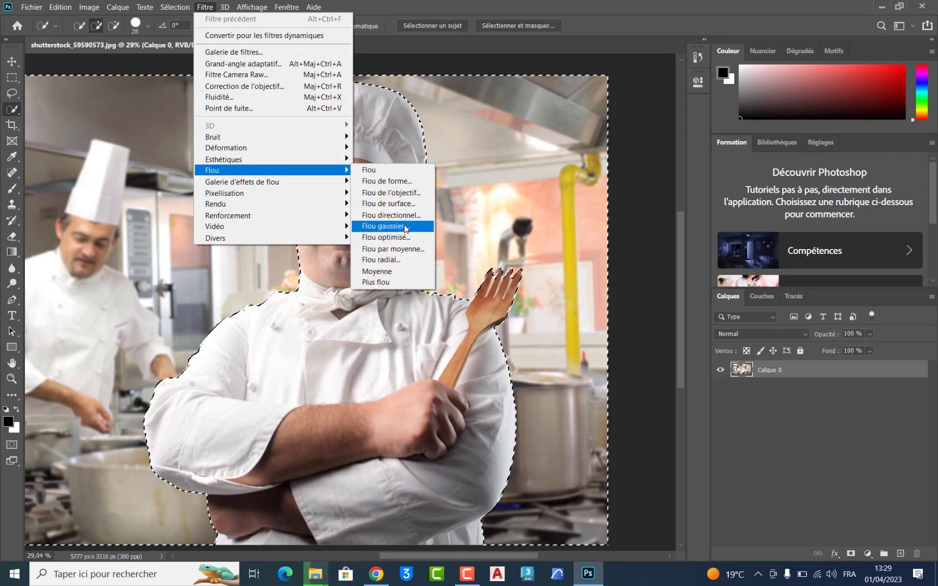
left_click(404, 228)
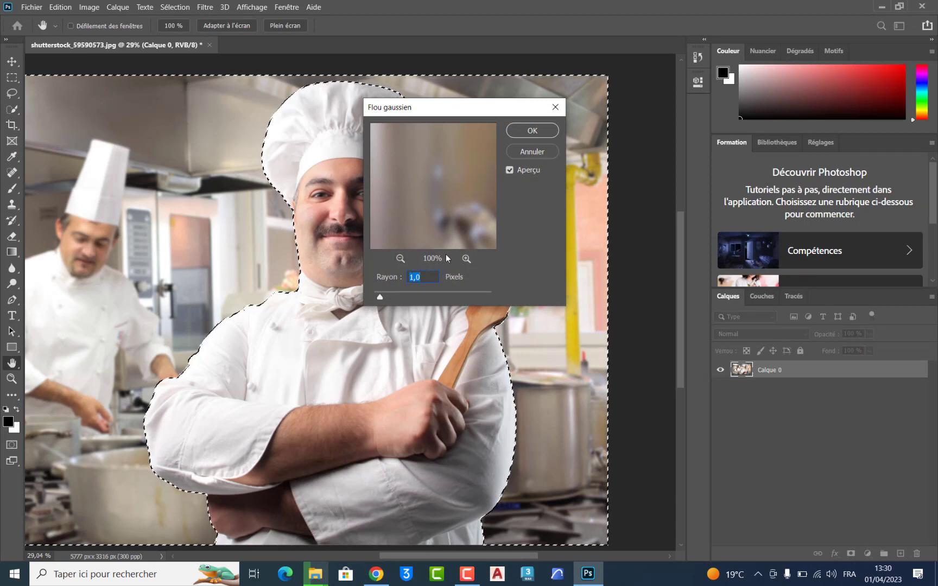
left_click(400, 258)
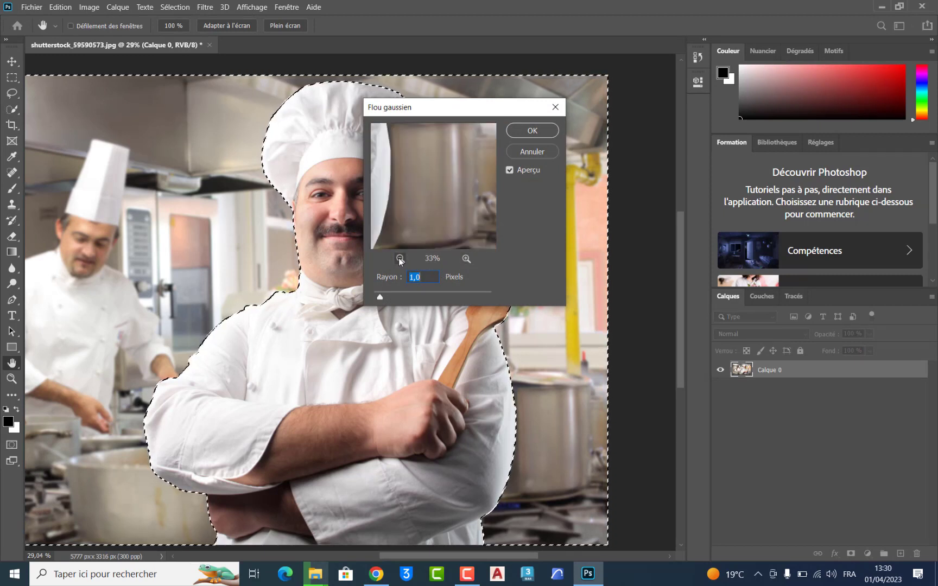
left_click(400, 258)
left_click(400, 258)
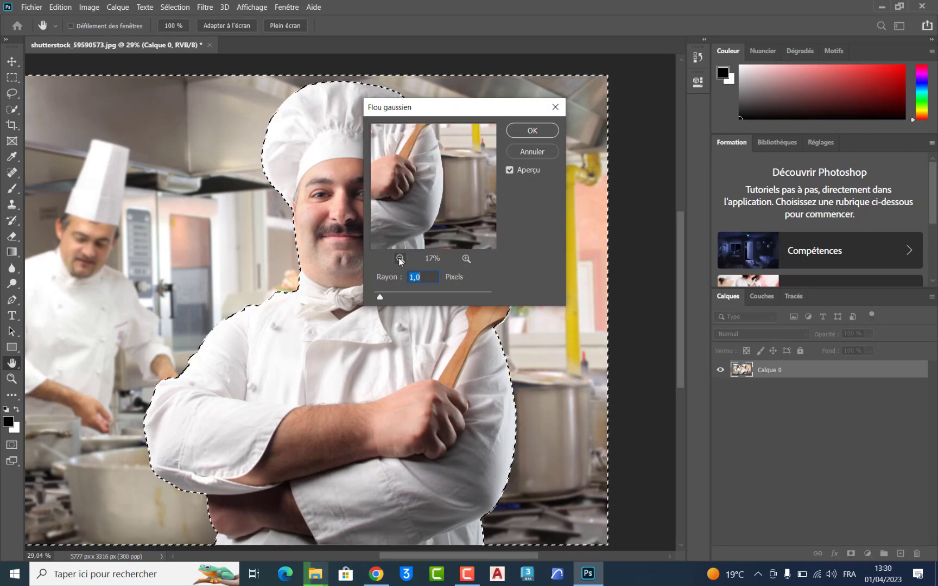
left_click(466, 258)
left_click(466, 259)
left_click(466, 259)
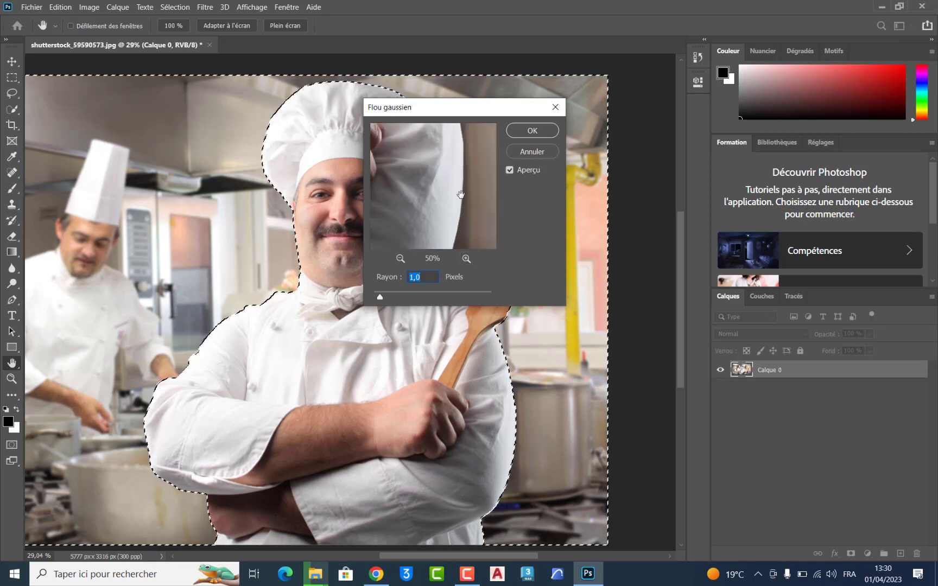
left_click_drag(460, 196, 433, 181)
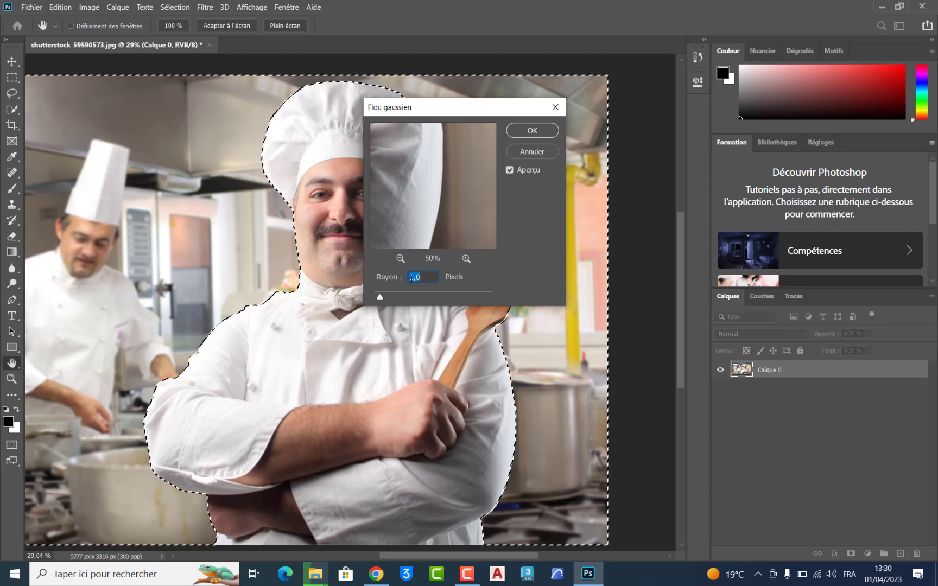
left_click_drag(381, 295, 402, 297)
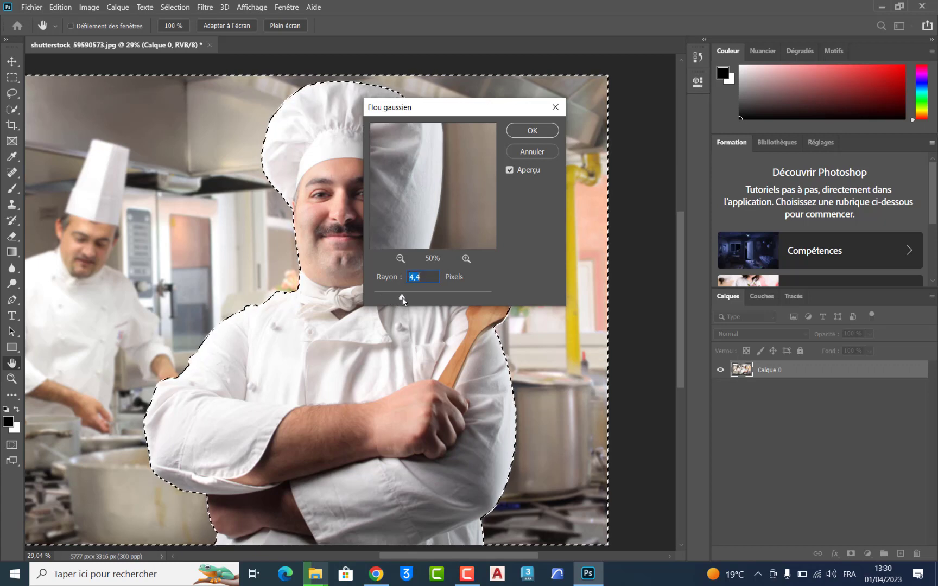
left_click(533, 130)
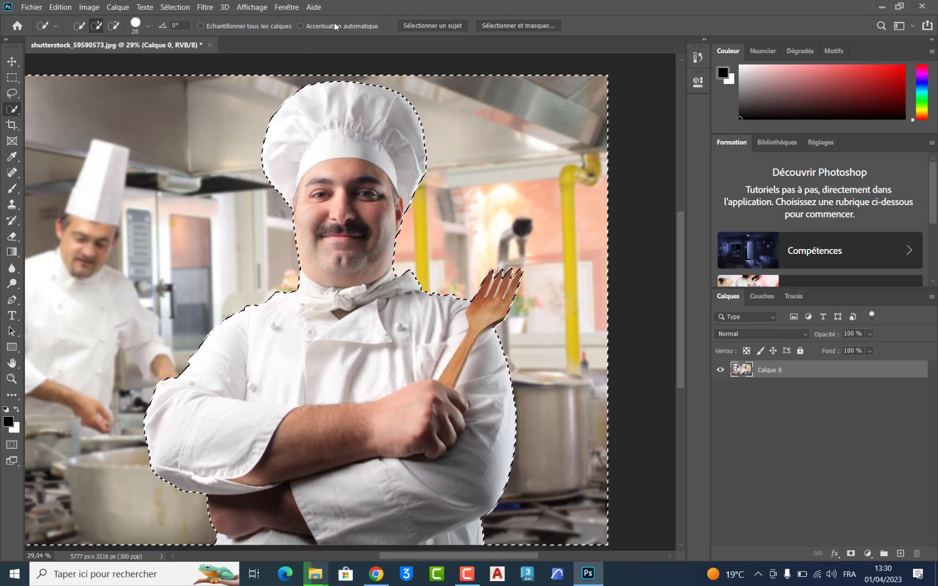
Reapply Gaussian blur at radius 58,2, then deselect and fit the image on screen
left_click(201, 8)
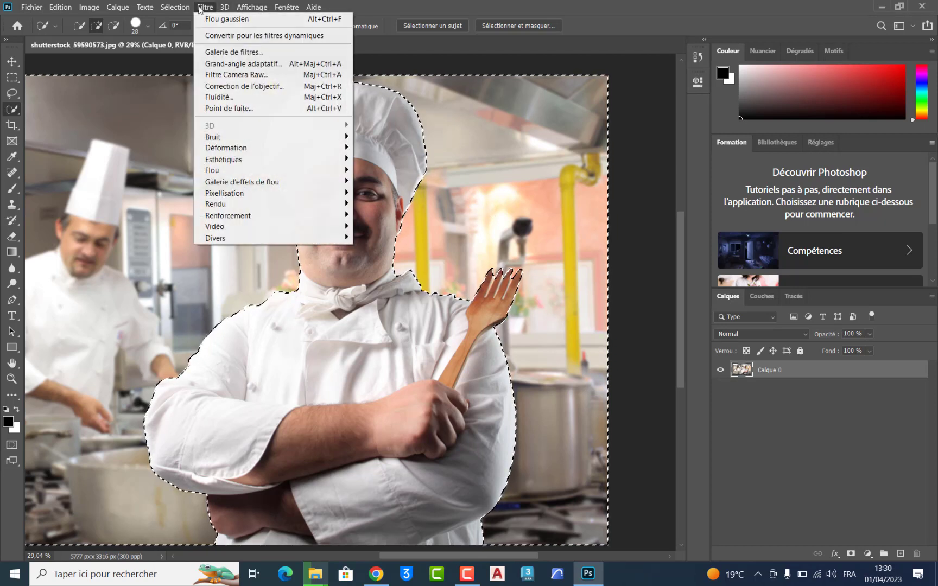
mouse_move(271, 170)
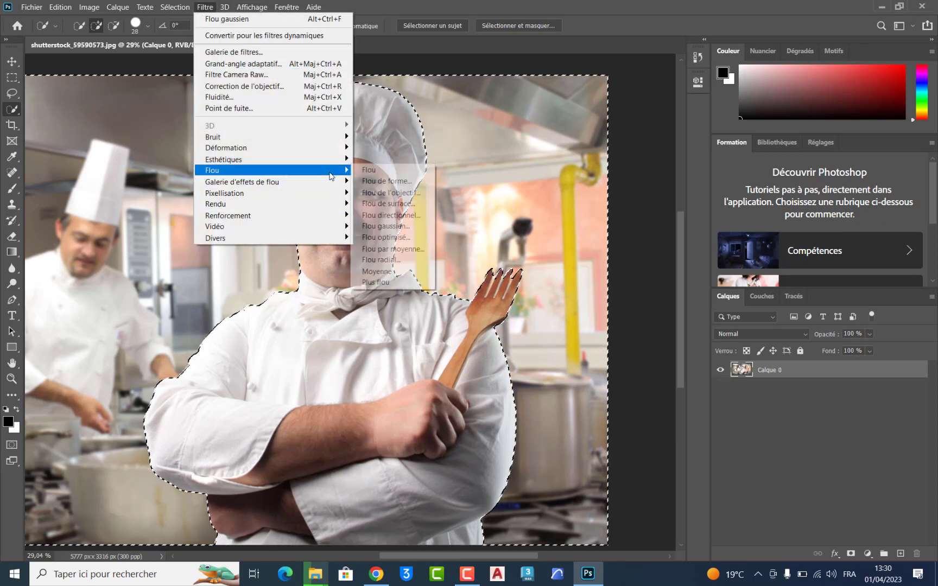
left_click(399, 226)
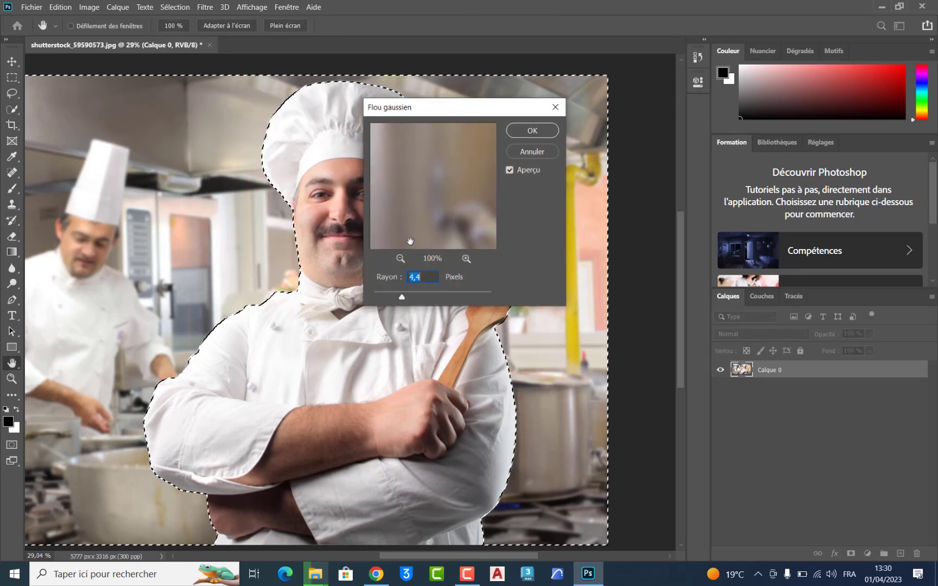
left_click_drag(402, 297, 440, 296)
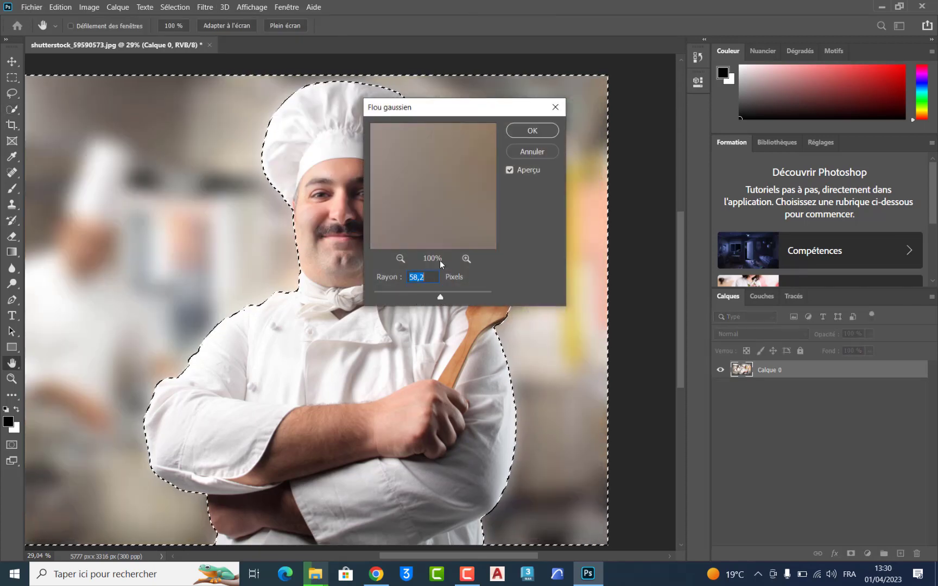
left_click(532, 131)
key("w")
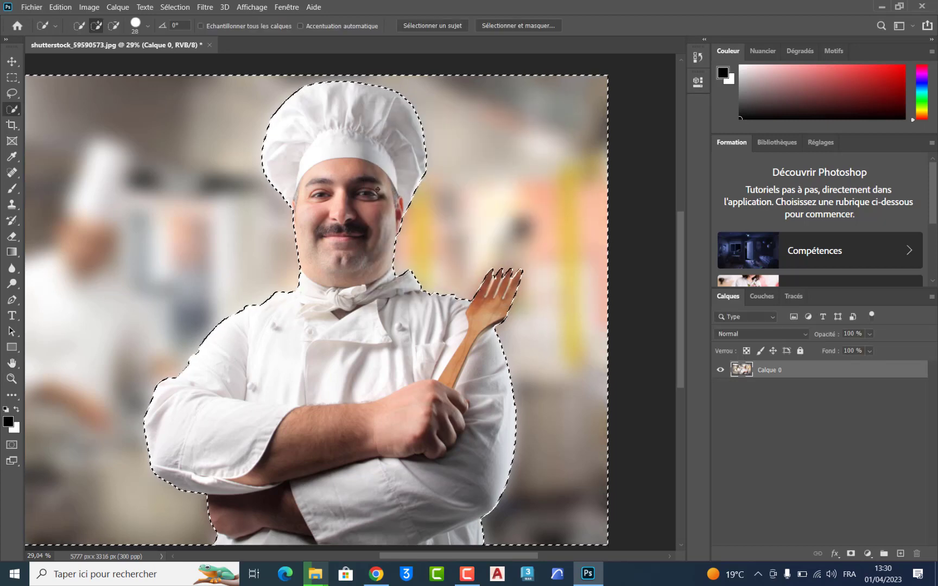
key("ctrl+d")
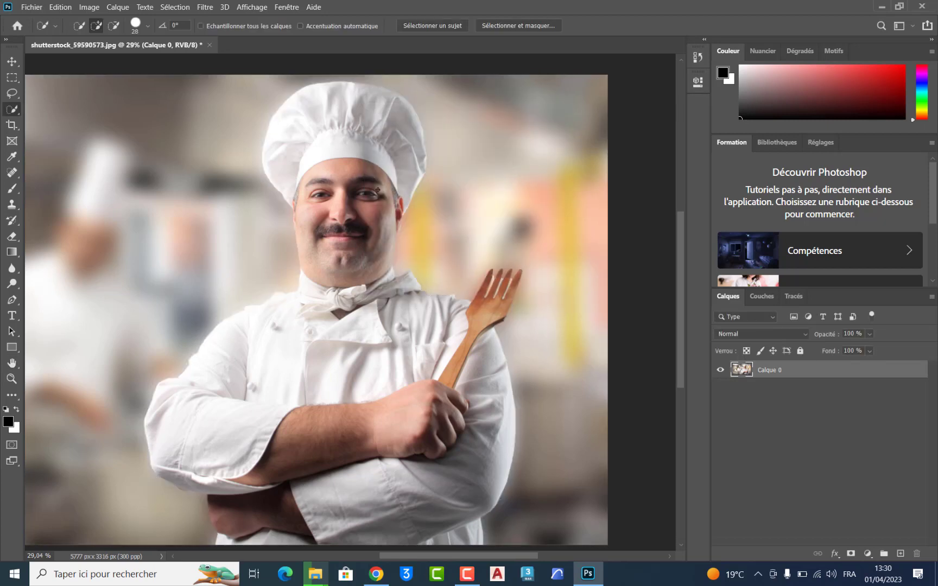
key("ctrl+0")
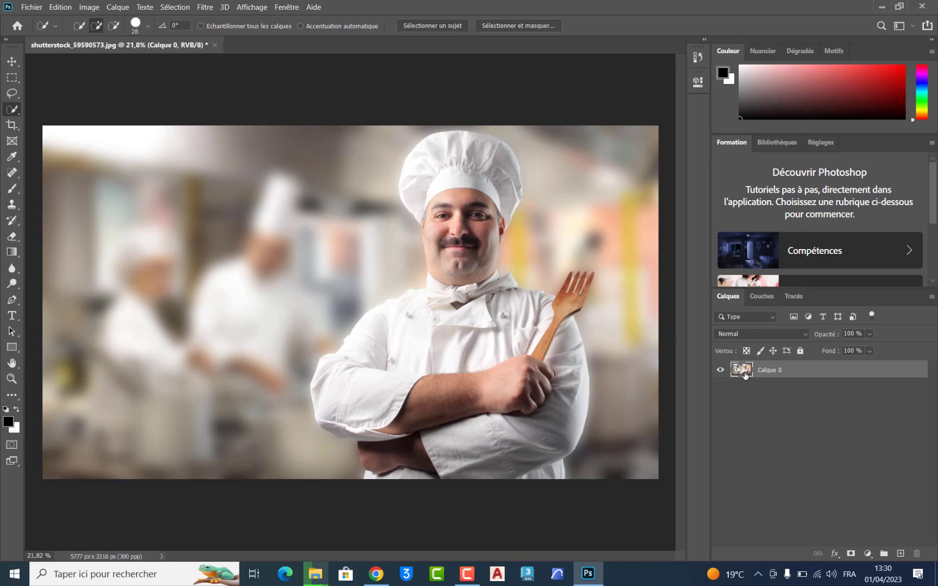
Load the 'chef' channel through Récupérer la sélection to outline the sharp chef
left_click(172, 7)
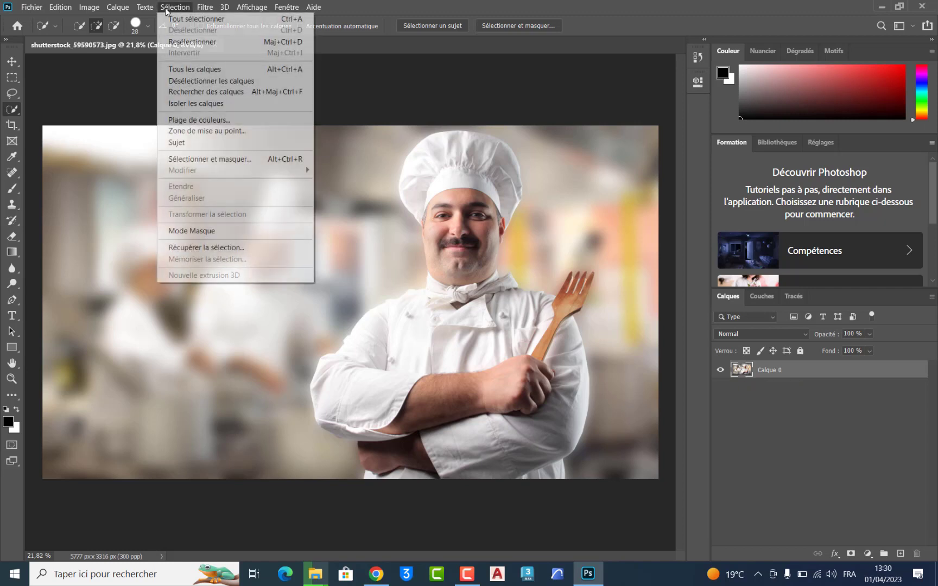
left_click(239, 248)
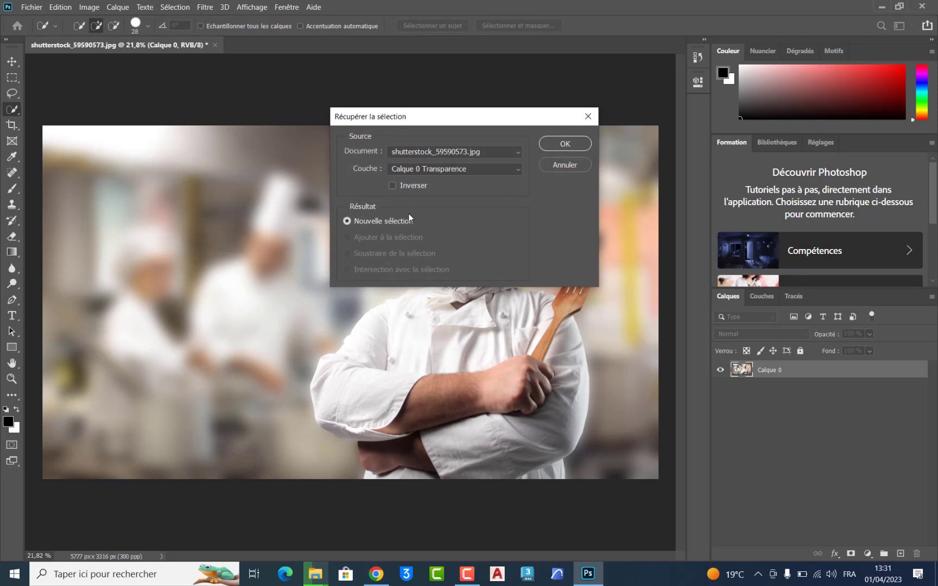
left_click(444, 169)
left_click(439, 206)
left_click(565, 144)
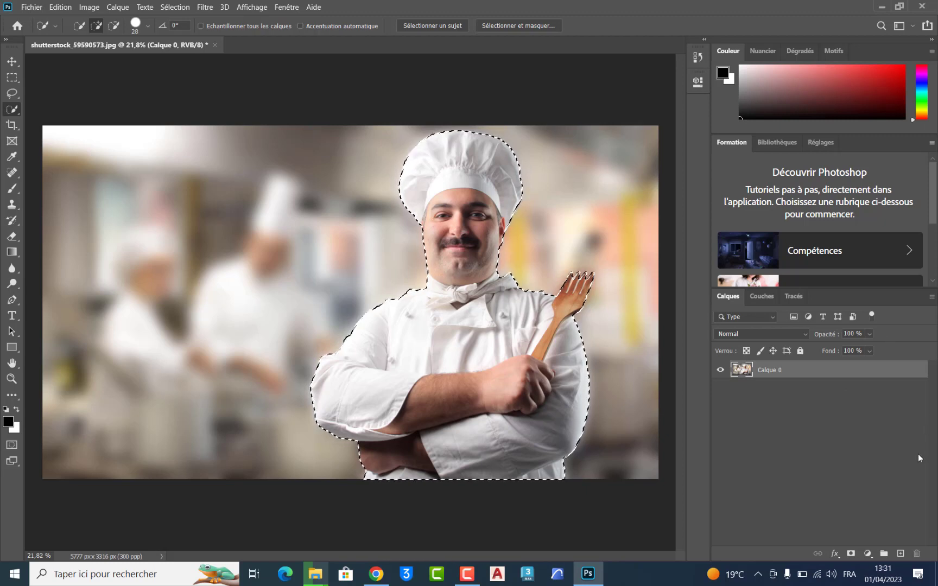
Add new layer Calque 1 and toggle layer visibility so the cut-out chef shows alone
left_click(900, 553)
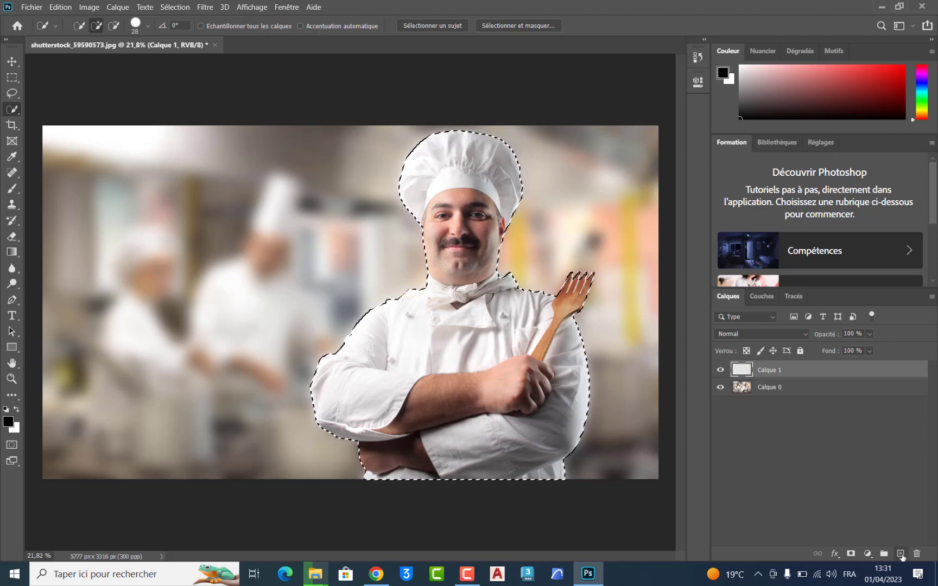
left_click(720, 386)
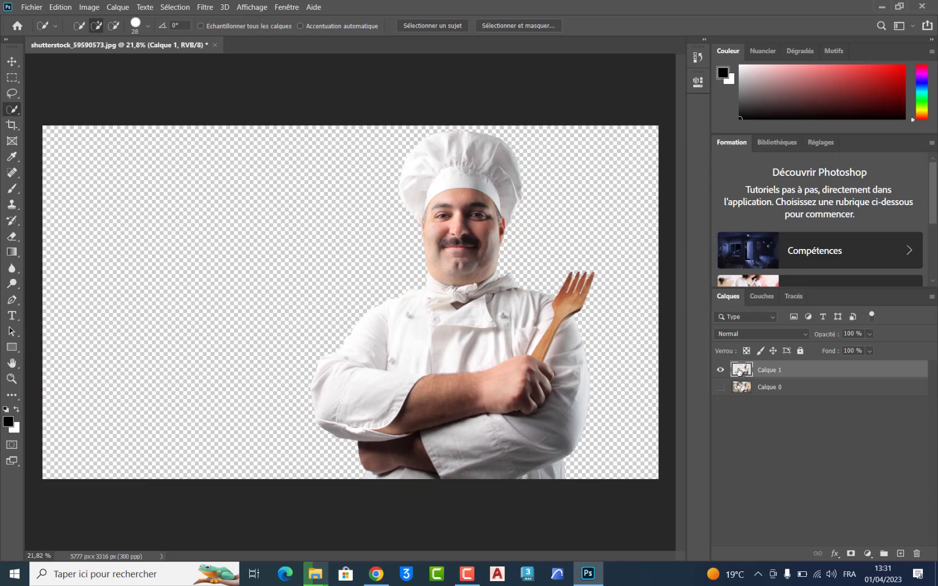
left_click(720, 370)
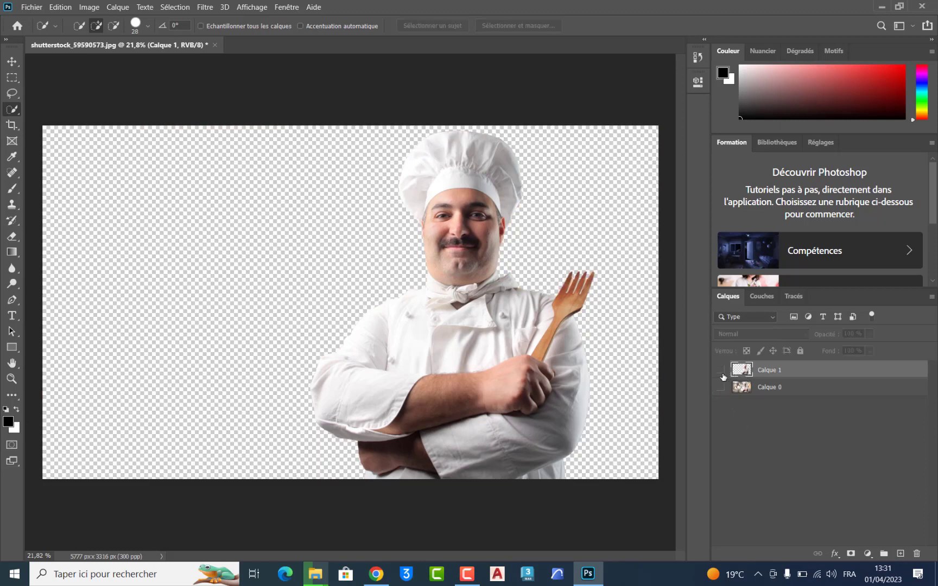
left_click(720, 386)
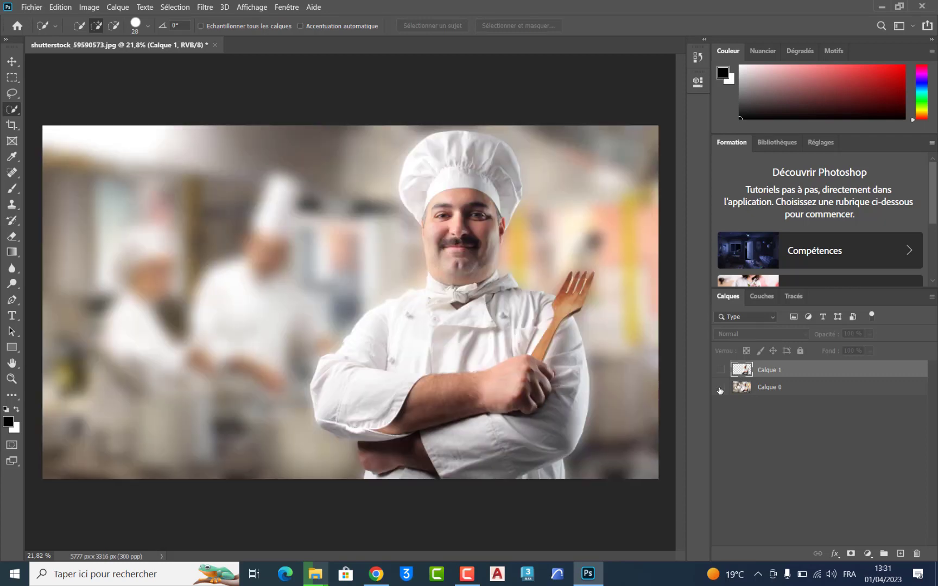
left_click(720, 386)
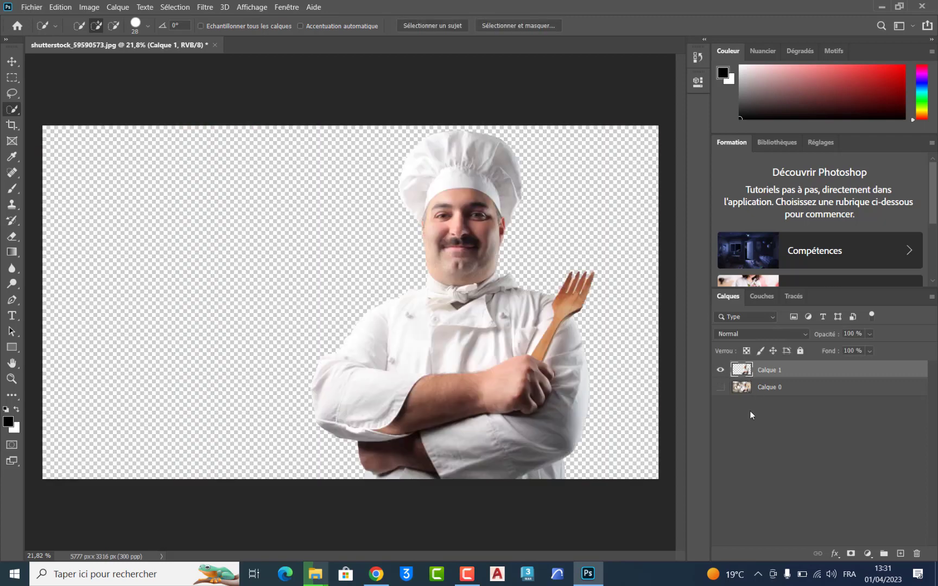
left_click(206, 7)
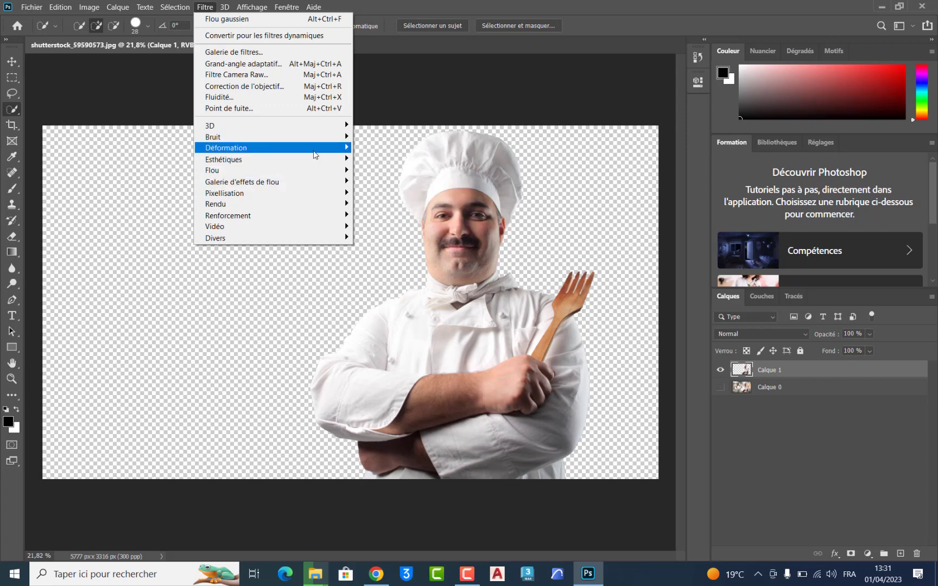
mouse_move(224, 159)
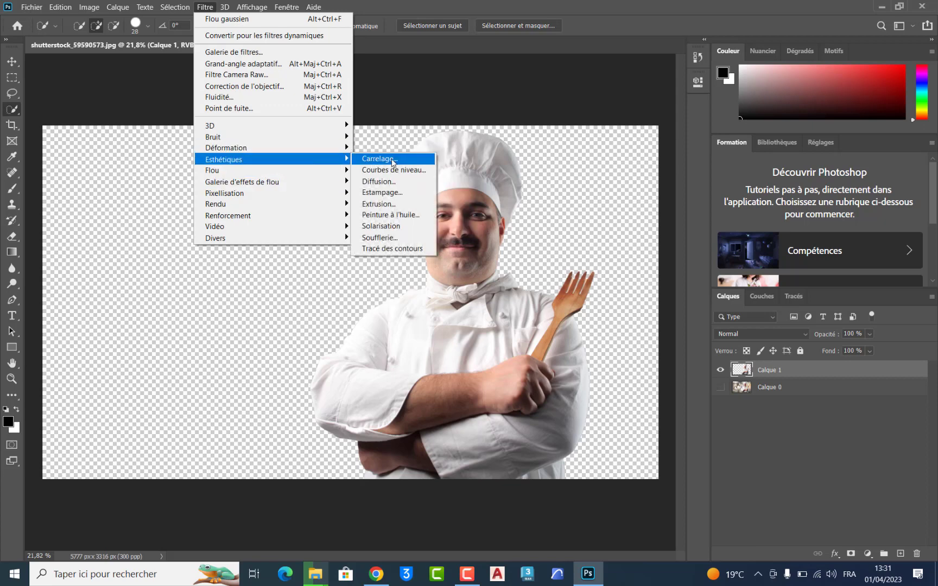
Try the Esthétiques > Carrelage tile filter on the chef with default settings
left_click(393, 162)
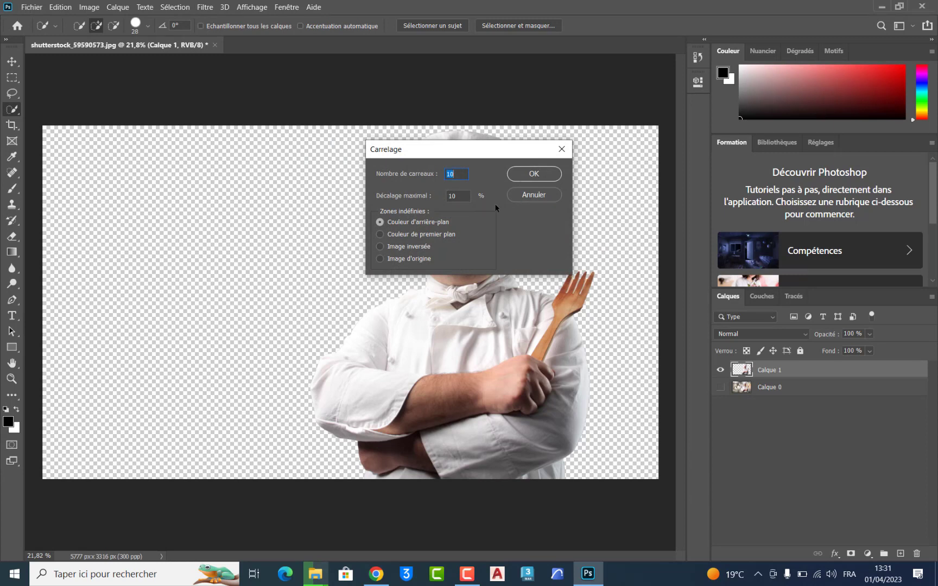
left_click(535, 178)
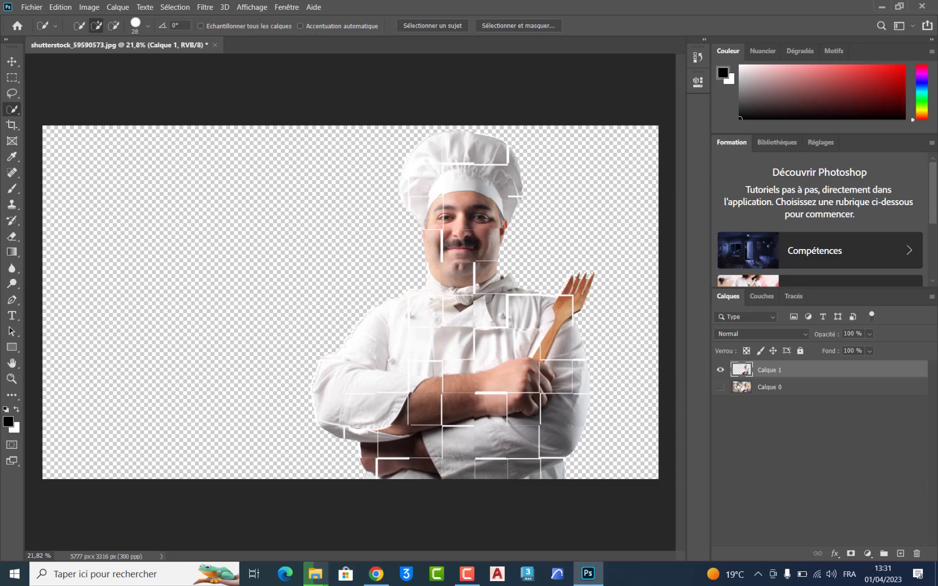
left_click(206, 8)
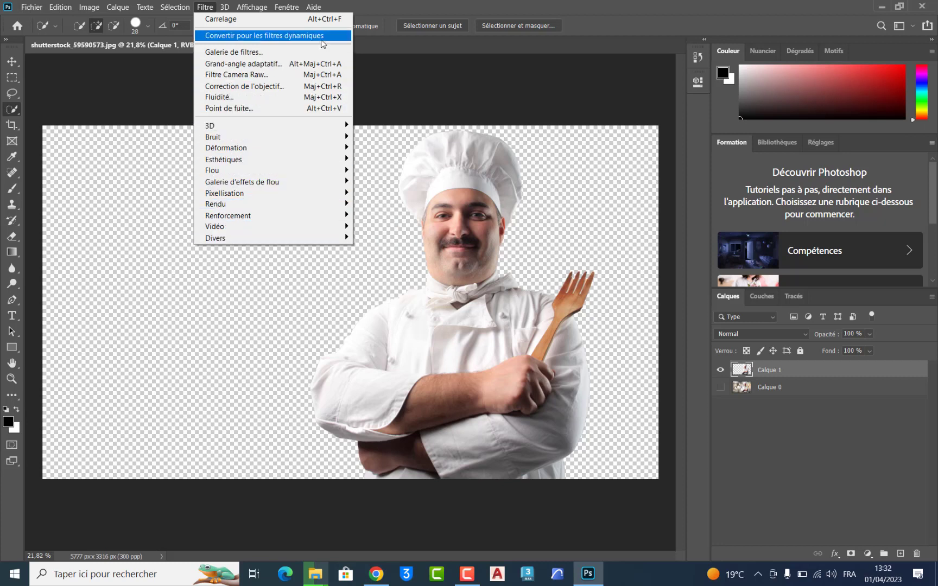
Preview the Artistiques > Crayon de couleur filter on the chef in the filter gallery
left_click(269, 58)
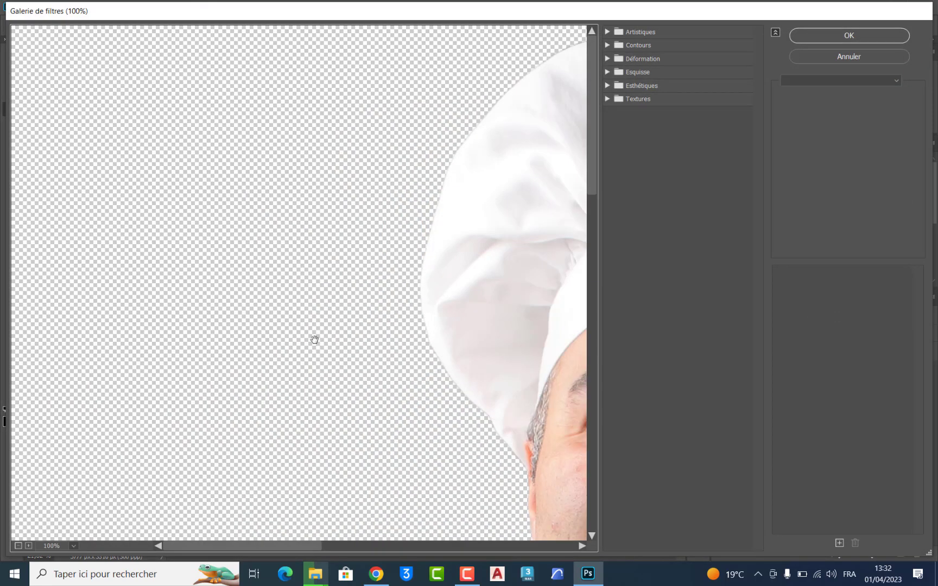
key("alt")
scroll(315, 339, "down", 2)
scroll(314, 339, "down", 4)
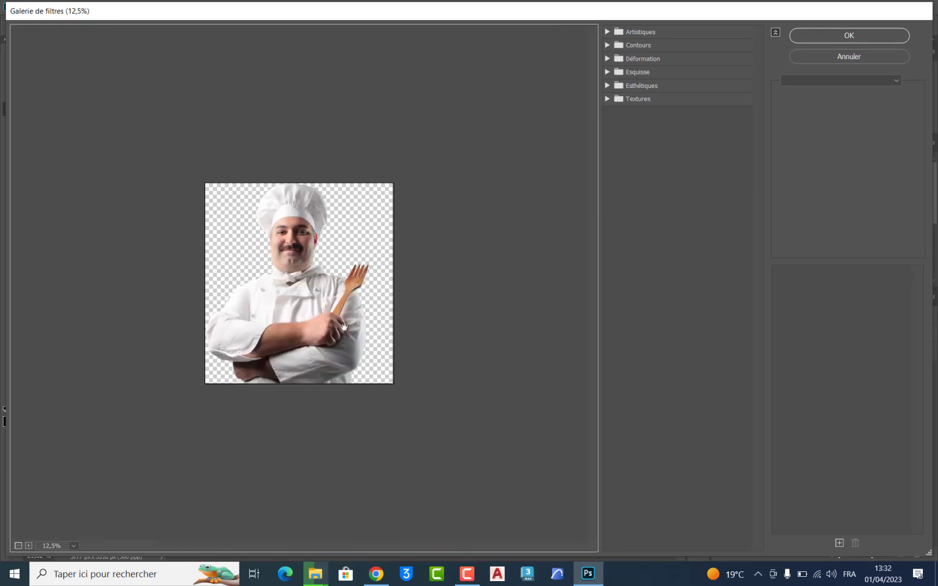
left_click(607, 31)
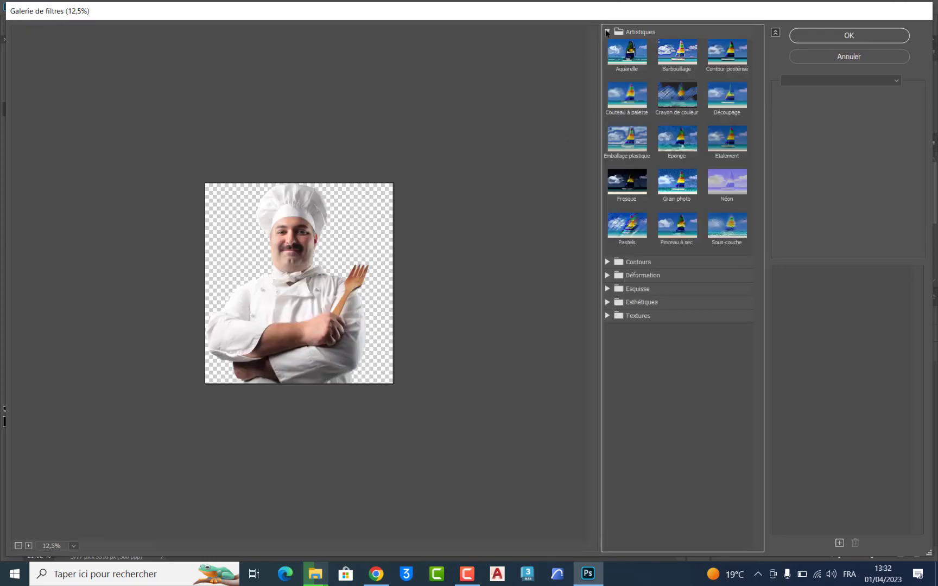
left_click(607, 32)
left_click(680, 92)
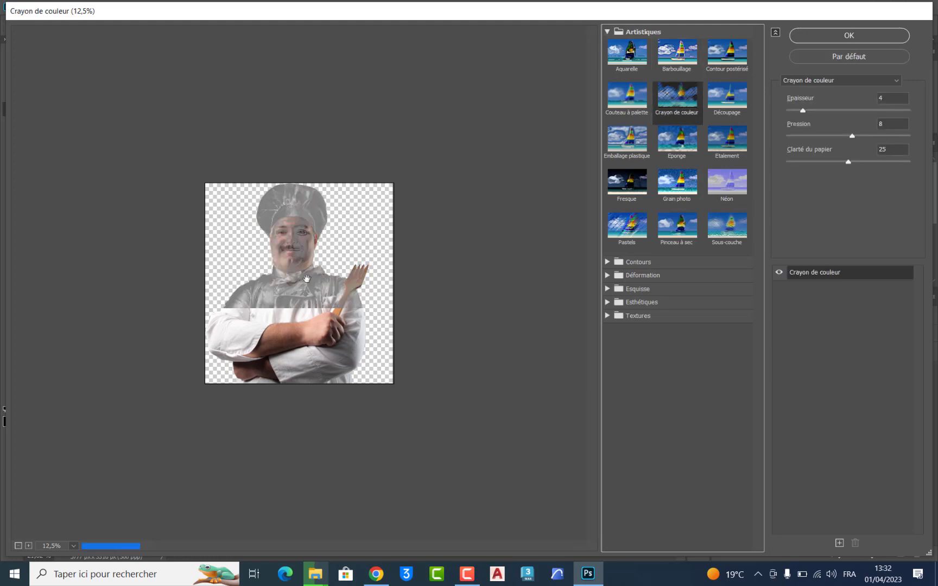
scroll(307, 279, "up", 2, "alt")
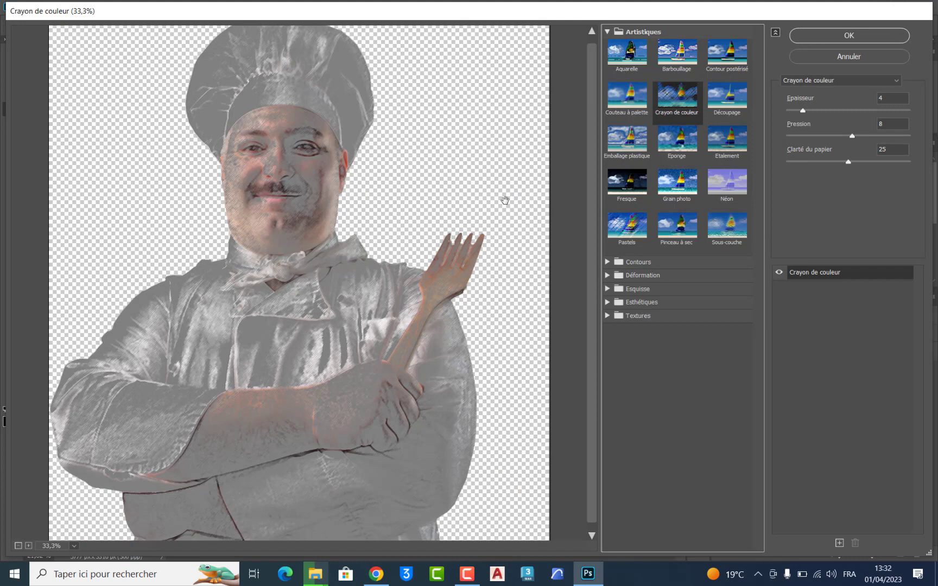
left_click(607, 31)
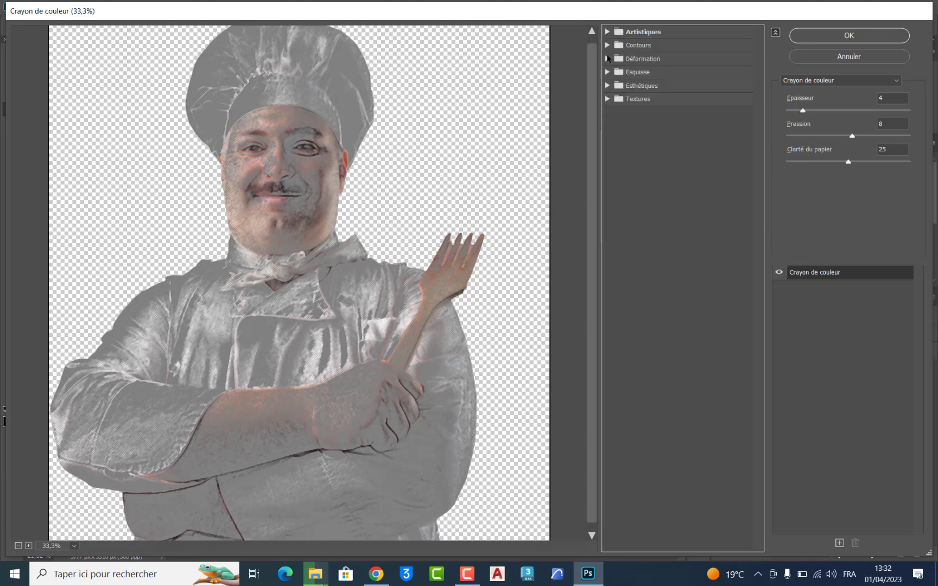
Browse Esquisse, then apply Esthétiques > Contour lumineux glowing edges to the chef
left_click(608, 71)
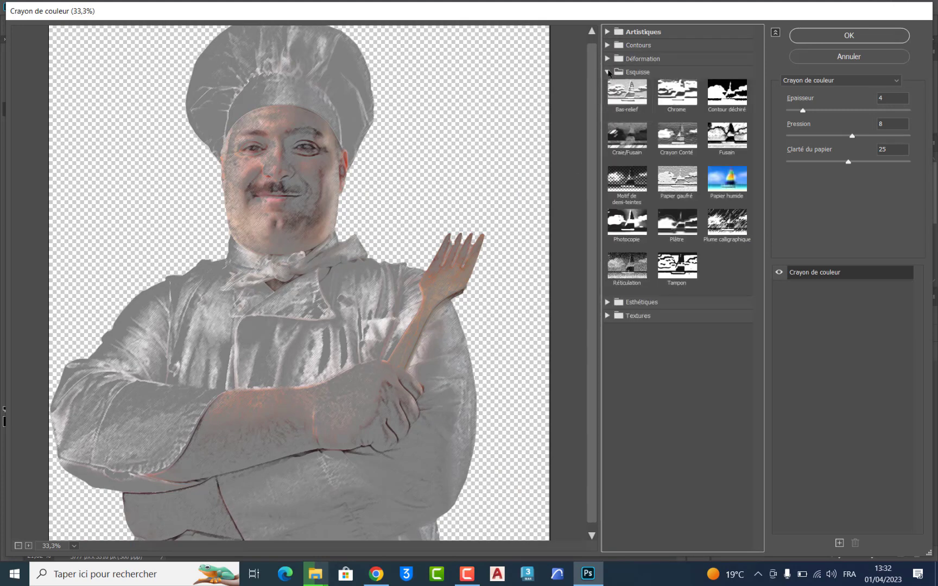
left_click(608, 71)
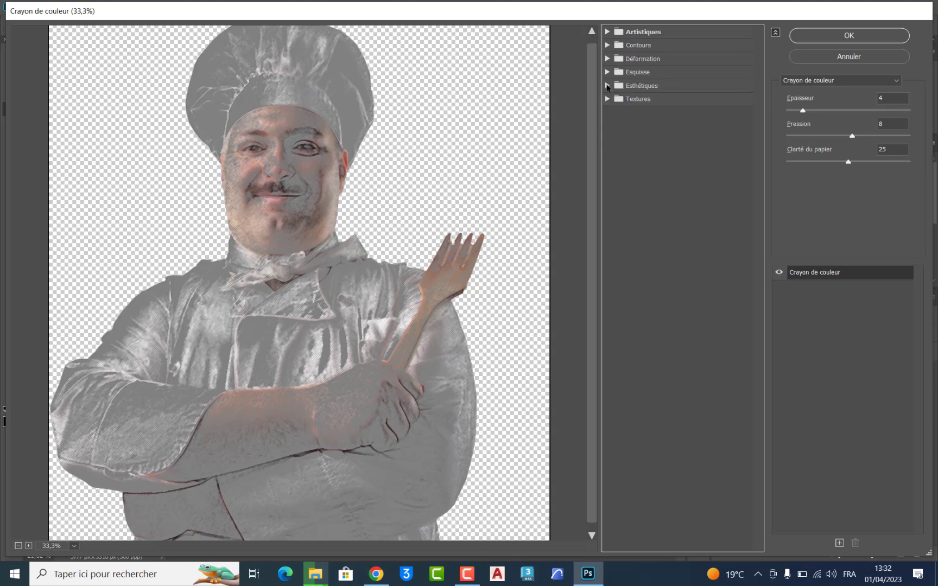
left_click(607, 85)
left_click(633, 111)
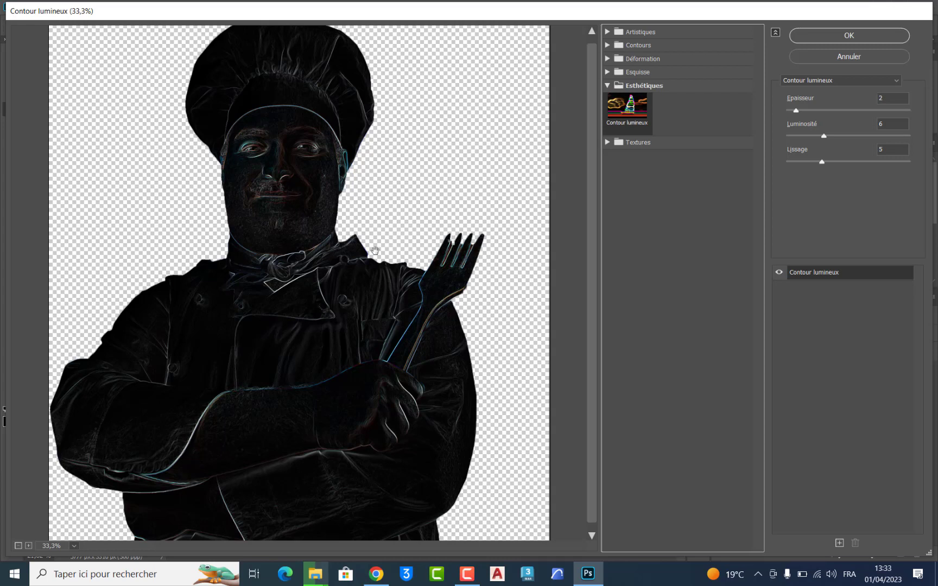
left_click(814, 36)
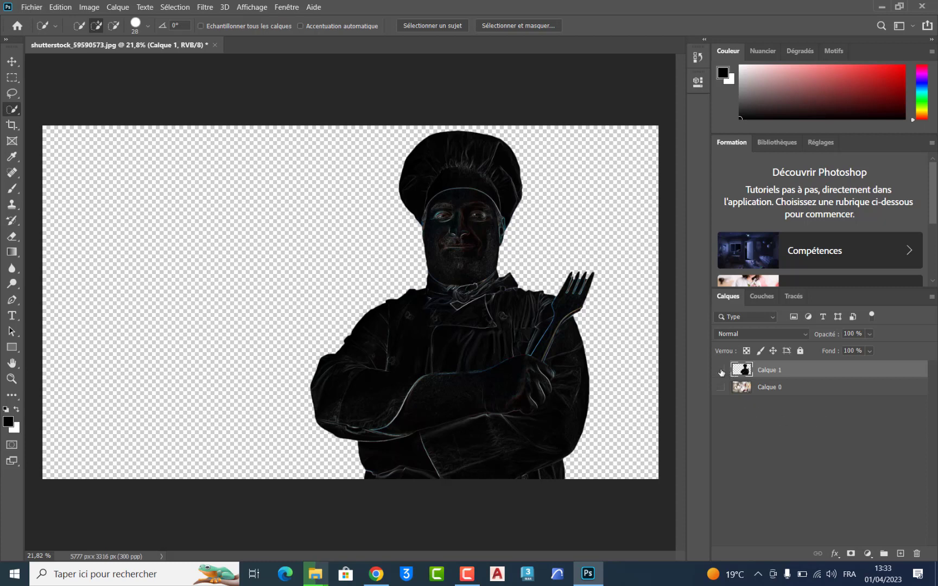
Hide Calque 1, select Calque 0, and load the saved 'chef' selection onto it
left_click_drag(720, 370, 721, 389)
left_click(743, 390)
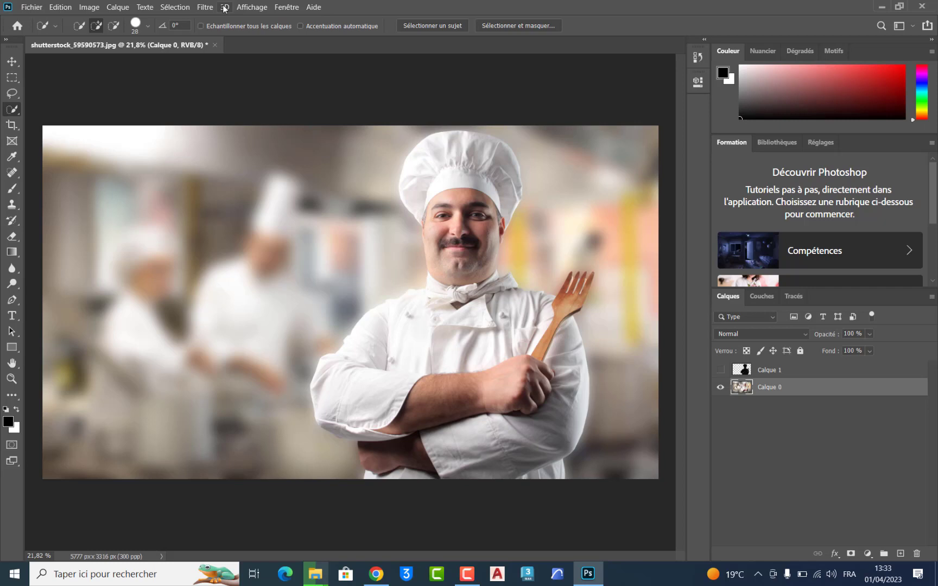
left_click(174, 7)
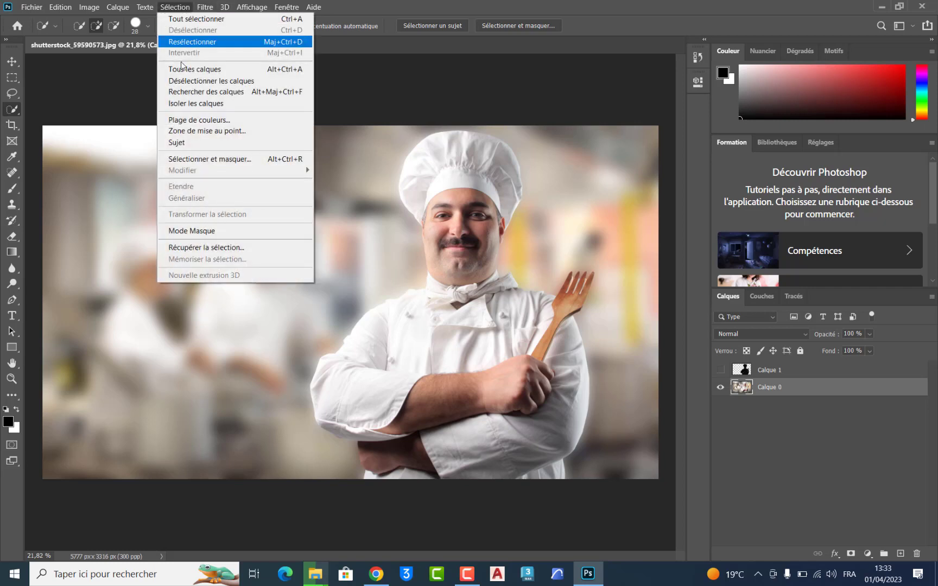
left_click(215, 247)
left_click(443, 170)
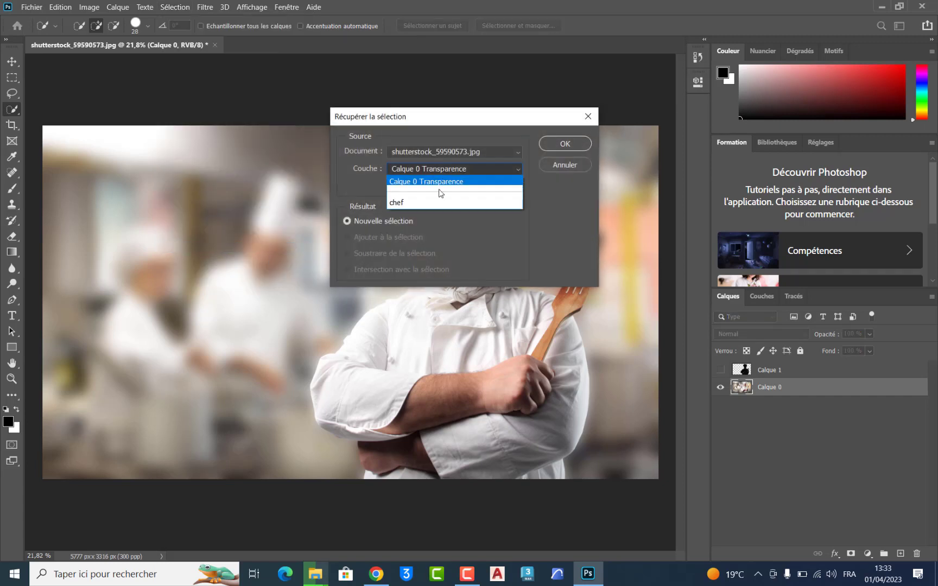
left_click(505, 201)
left_click(563, 146)
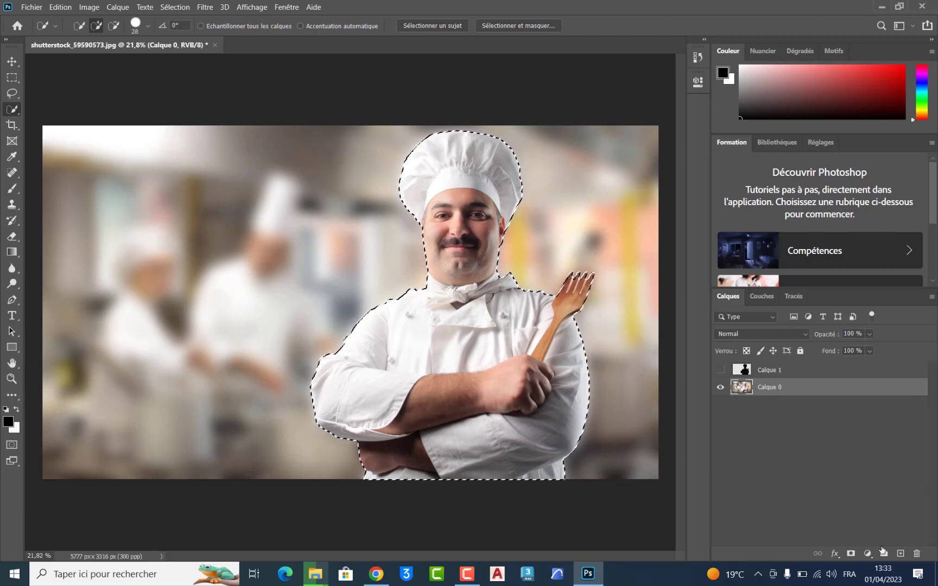
Mask Calque 0 to isolate the chef and duplicate it with Ctrl+J as Calque 0 copie
left_click(851, 553)
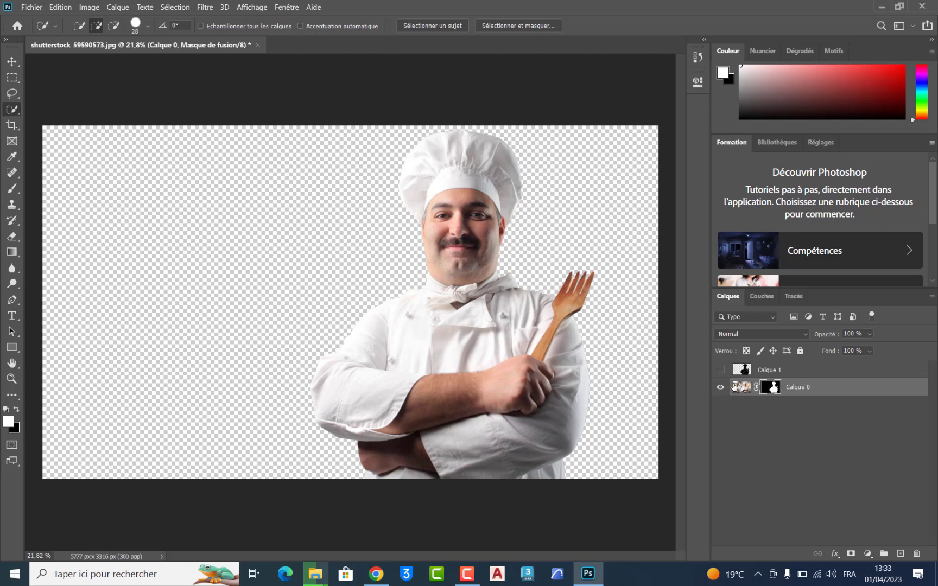
key("ctrl+j")
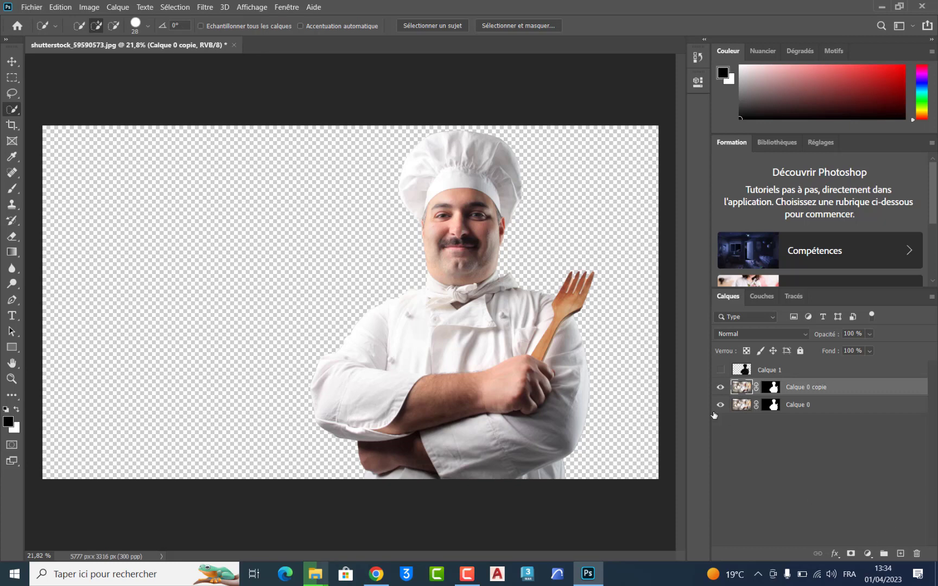
Open the Options de fusion layer style settings for Calque 0 copie
right_click(776, 390)
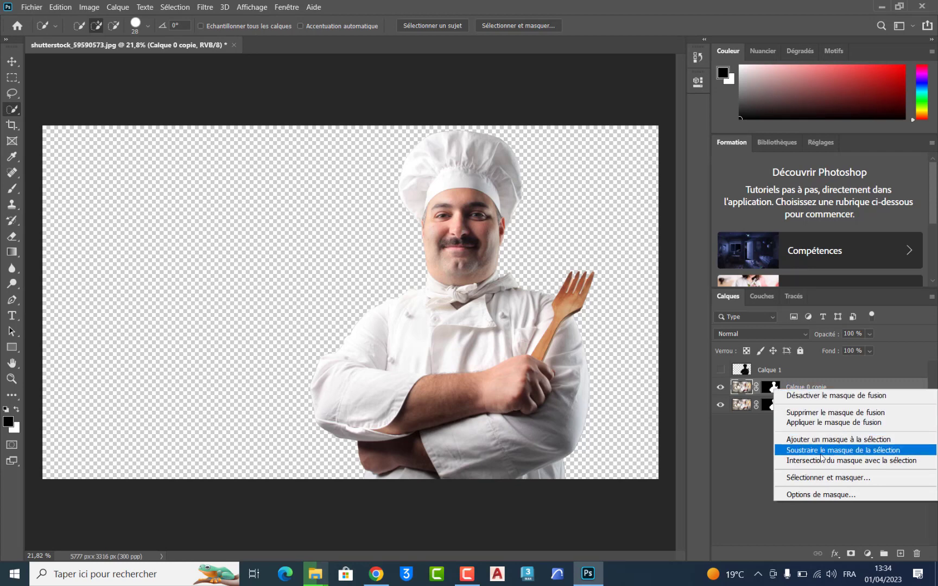
left_click(762, 467)
right_click(737, 391)
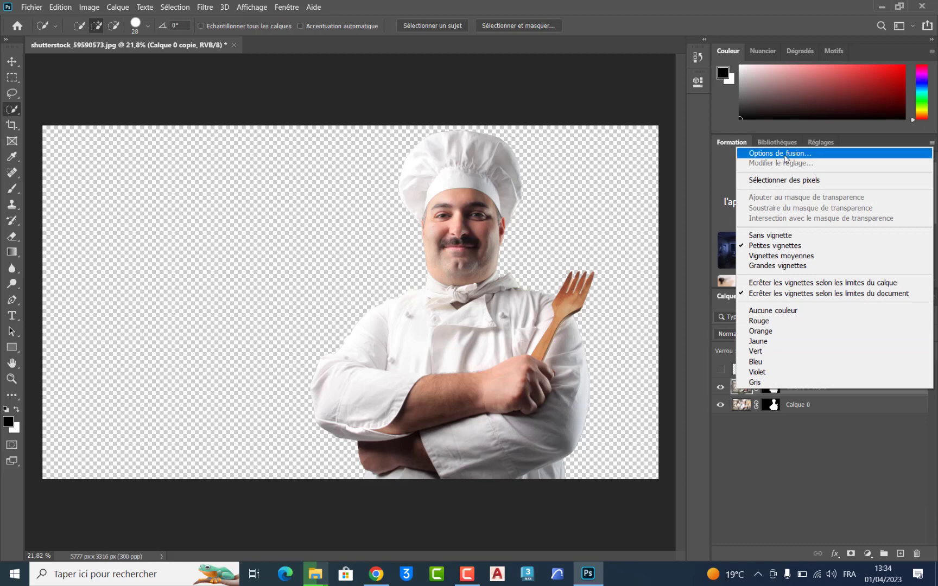
left_click(785, 156)
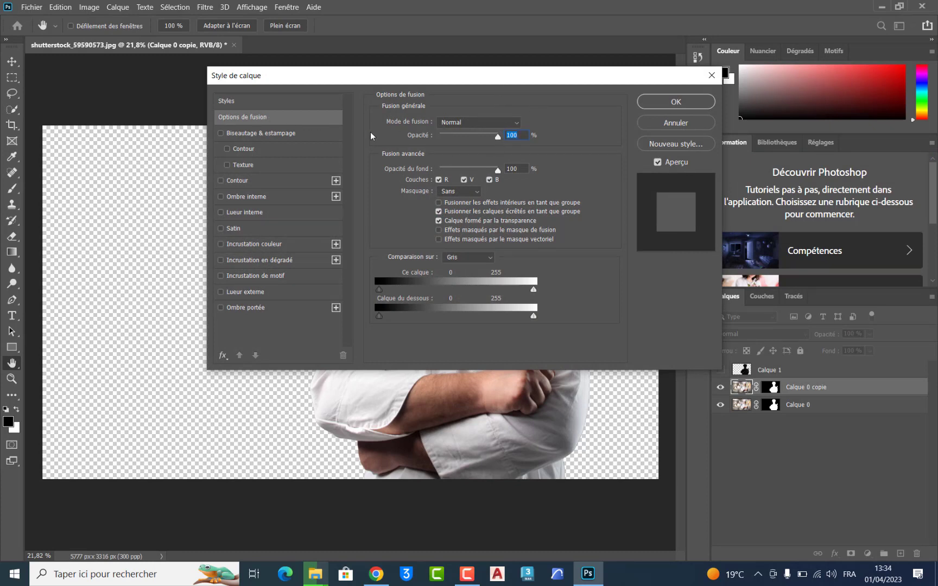
Toggle bevel and inner shadow effects and tick Ombre portée for a drop shadow
left_click(226, 148)
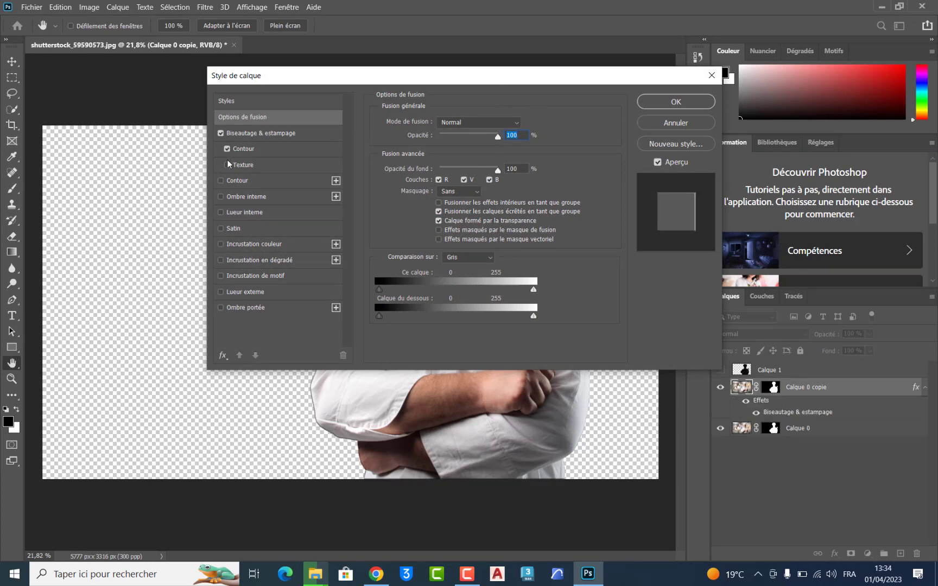
left_click_drag(374, 79, 658, 83)
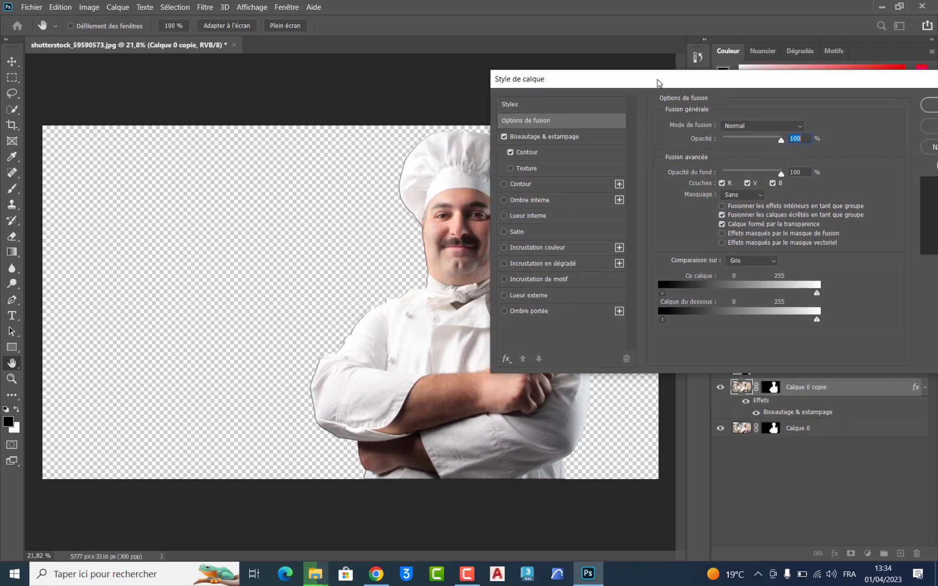
left_click(504, 138)
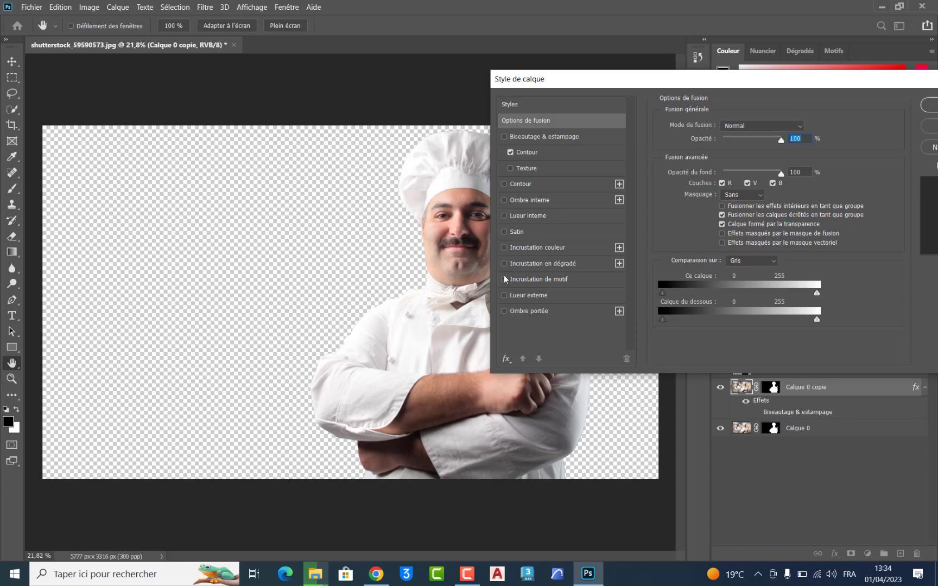
left_click(503, 200)
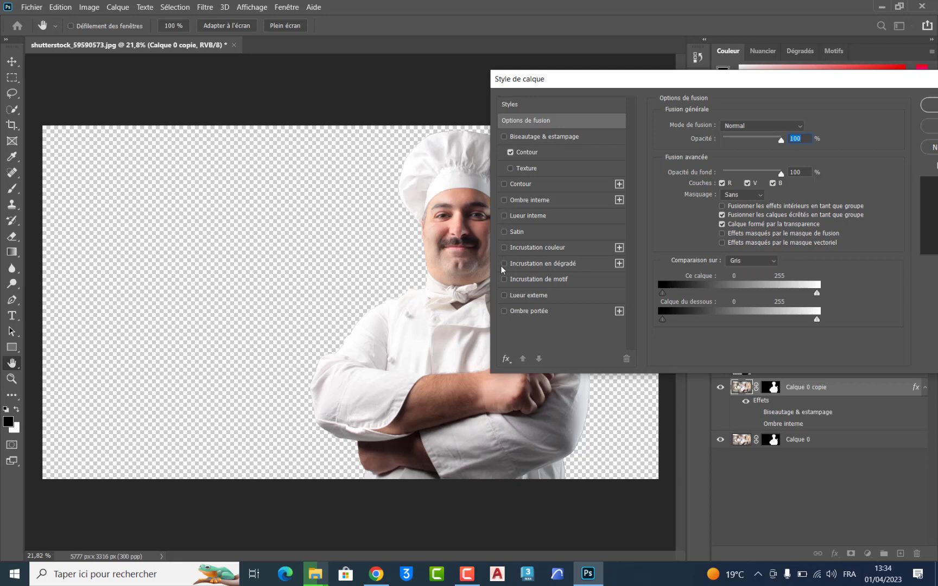
left_click(503, 311)
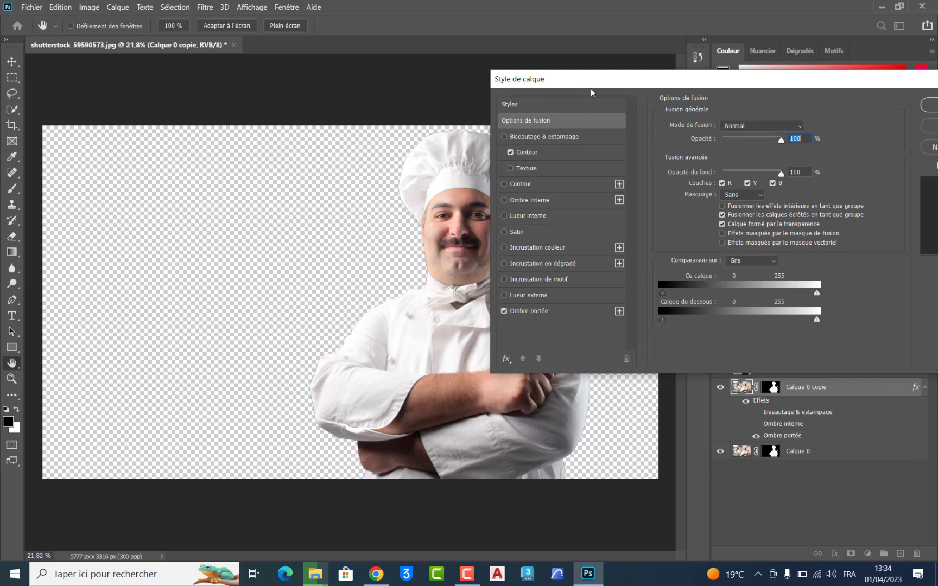
left_click_drag(590, 89, 618, 82)
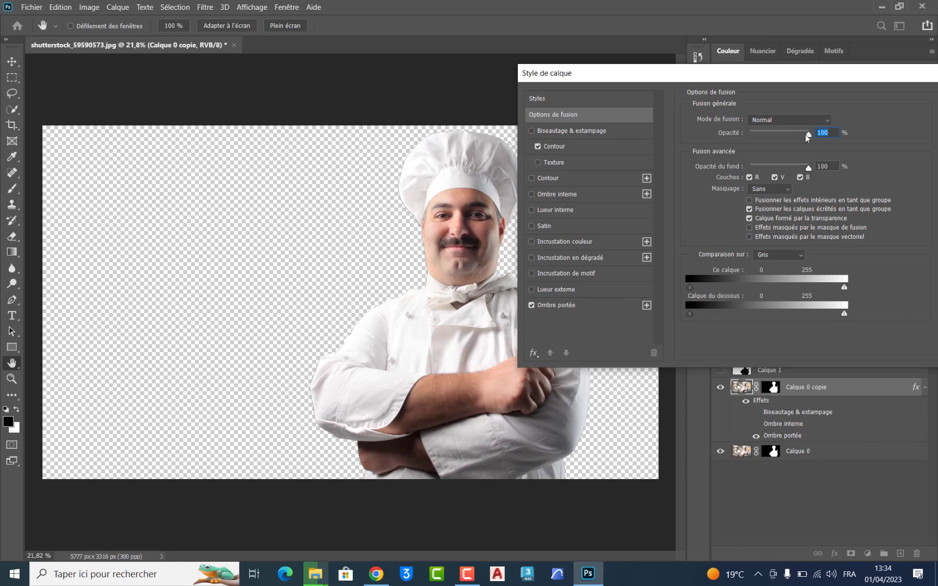
type("0")
left_click(820, 119)
Set the drop shadow to Normal mode, 93 px distance, 50% spread and 87 px size
left_click(551, 305)
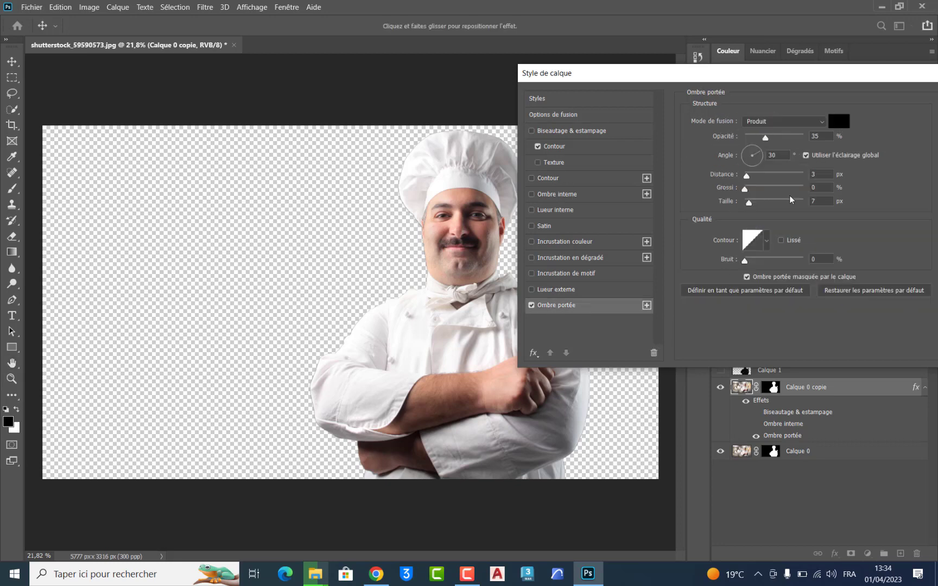
left_click(787, 121)
left_click(789, 133)
left_click_drag(748, 176, 789, 178)
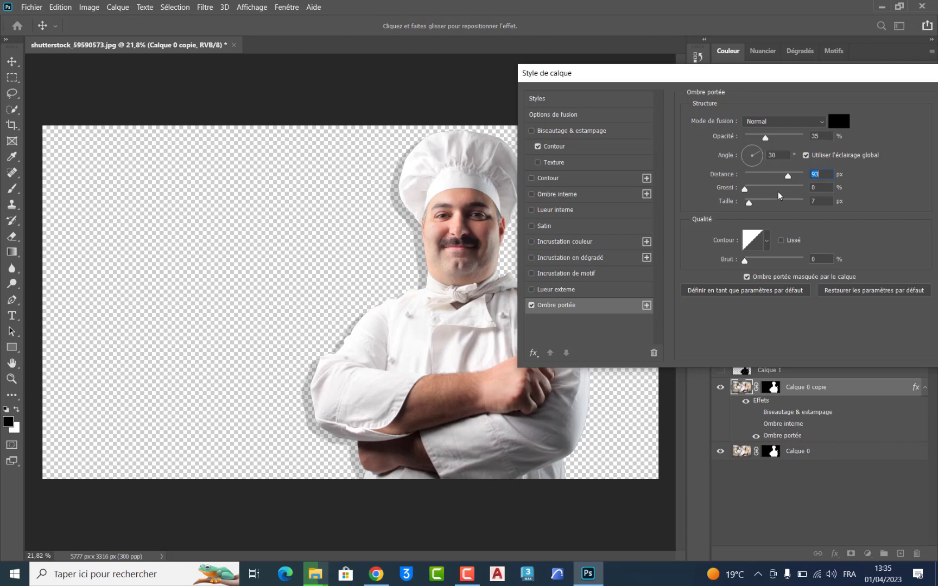
left_click_drag(745, 190, 832, 207)
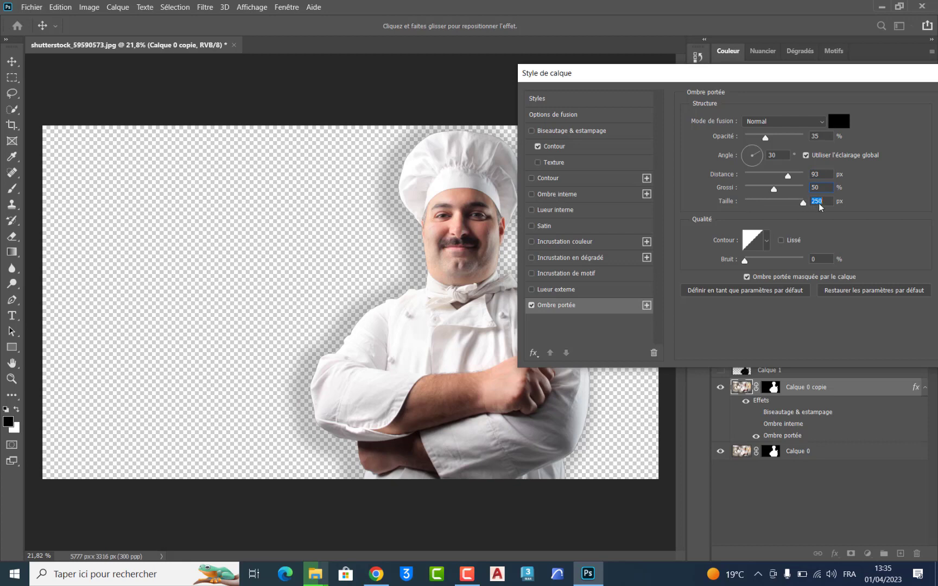
mouse_move(803, 202)
left_mouse_down()
mouse_move(758, 202)
mouse_move(766, 206)
left_mouse_up()
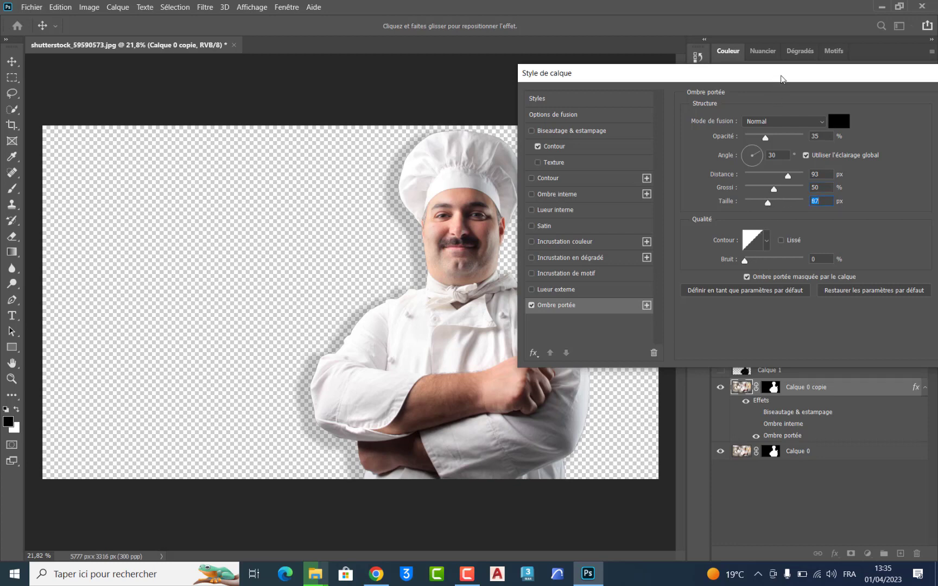
left_click_drag(780, 76, 615, 76)
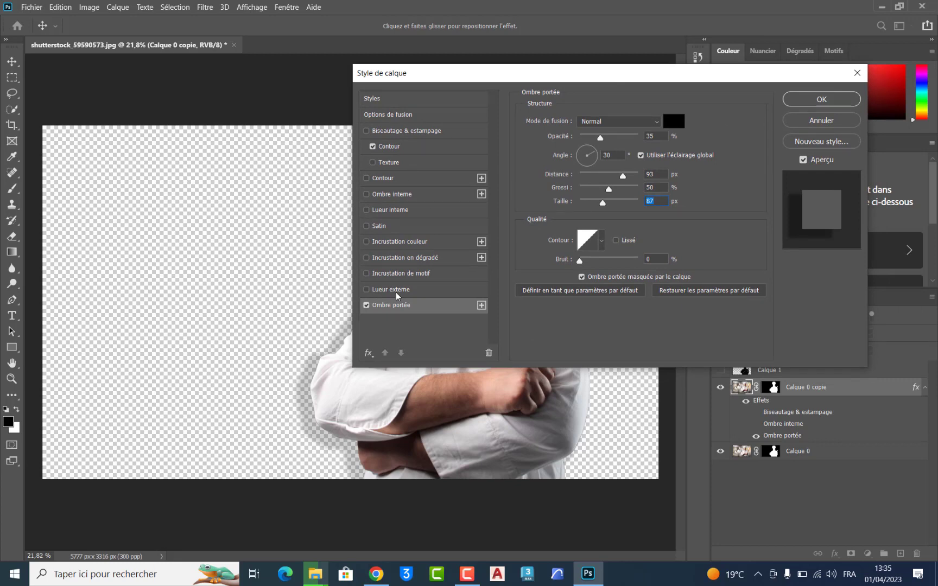
left_click(821, 99)
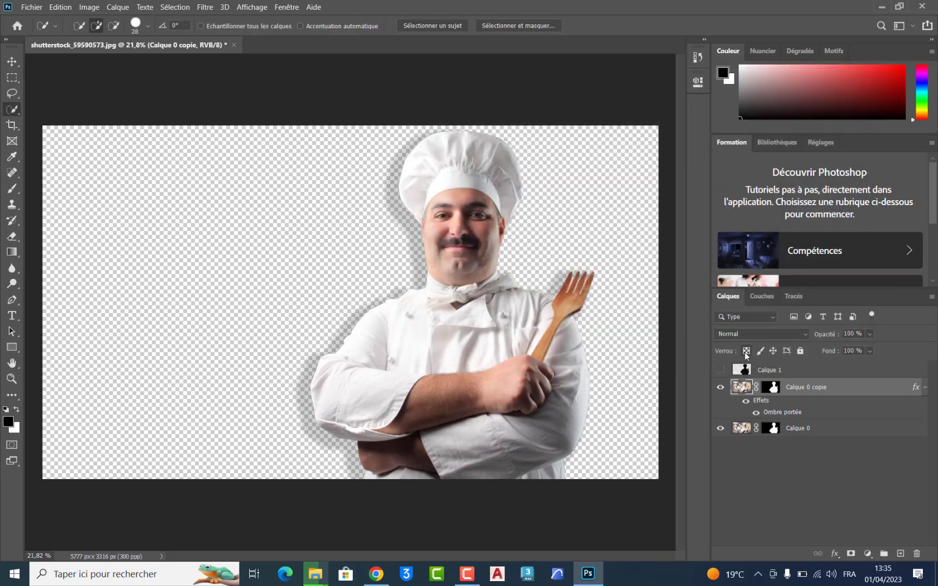
Try merging the shadowed copy down, undo it, and toggle Calque 0's layer mask
key("ctrl+e")
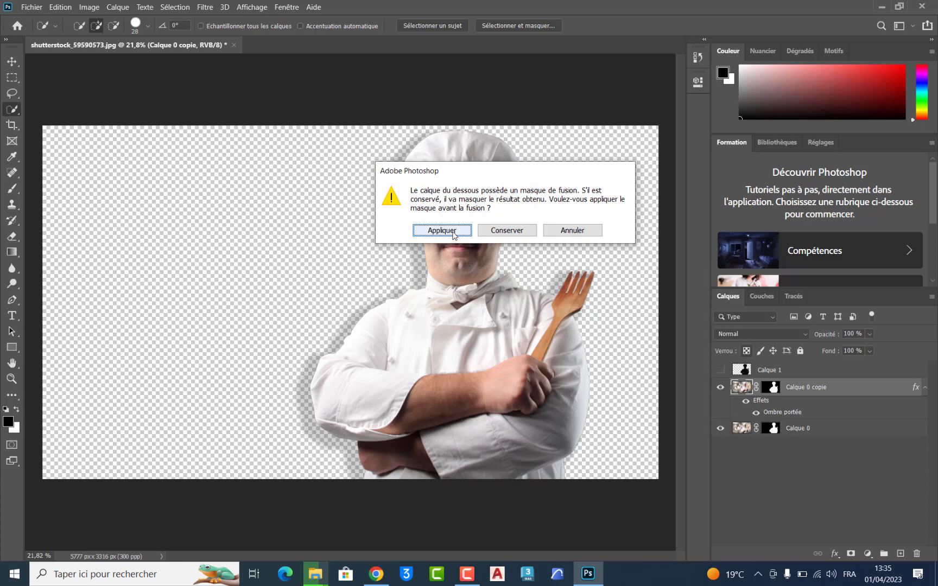
left_click(454, 232)
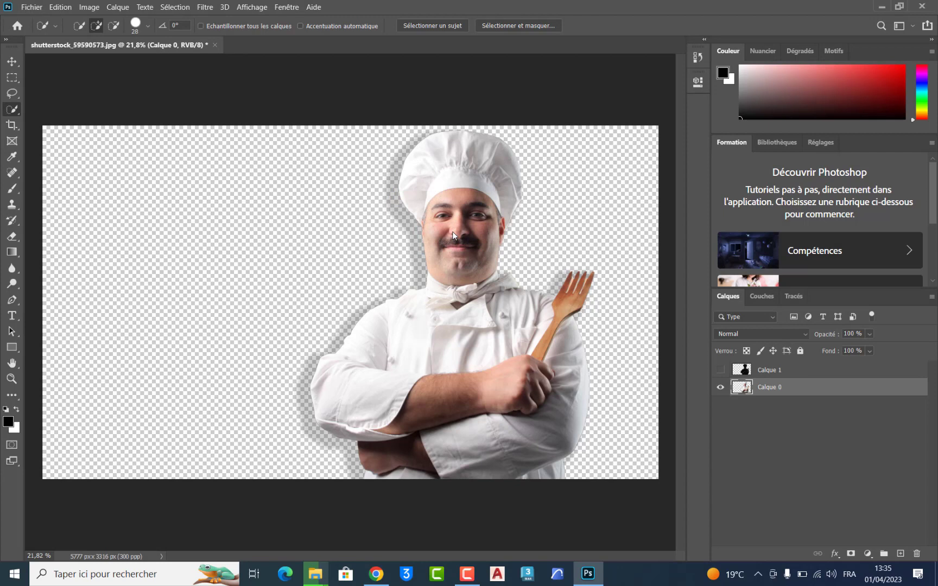
key("ctrl+z")
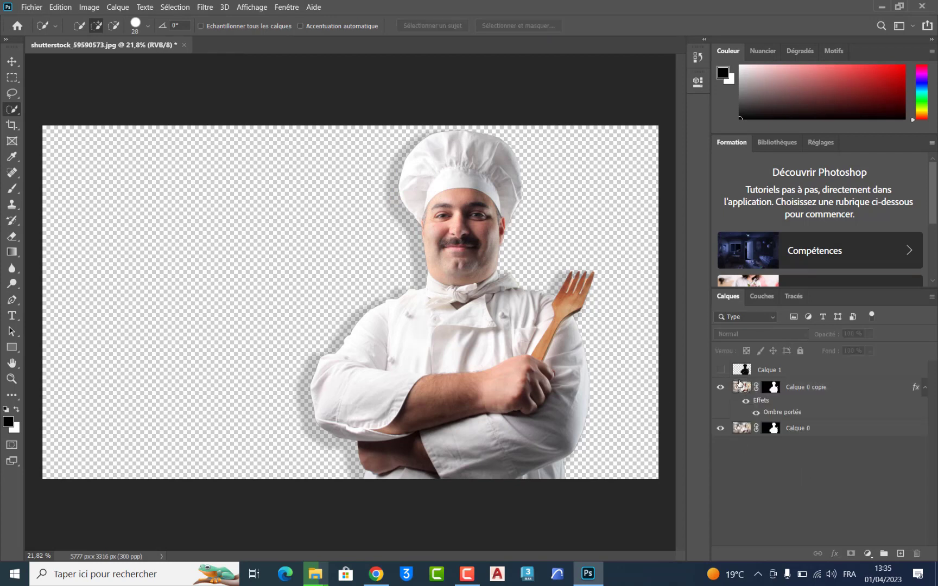
left_click(769, 389, "shift")
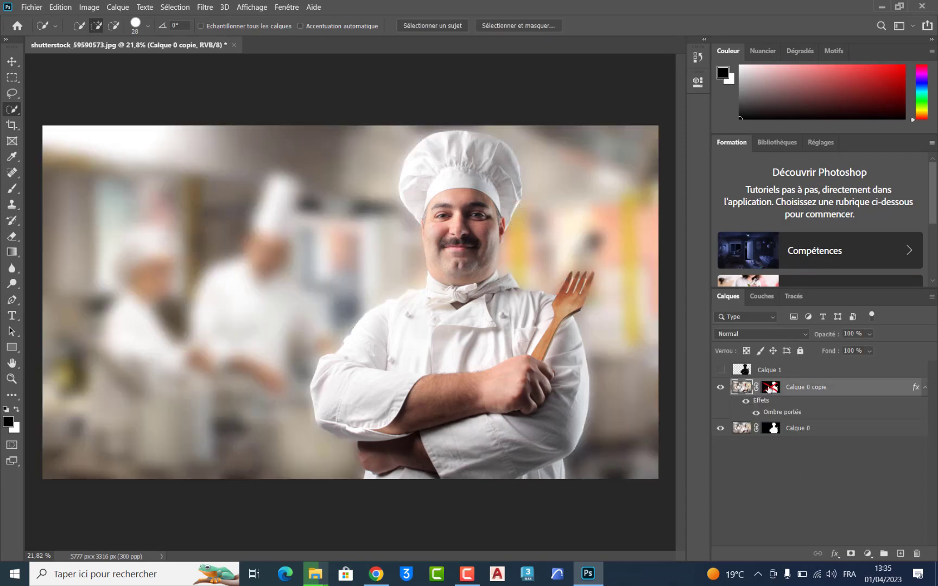
left_click(771, 390, "shift")
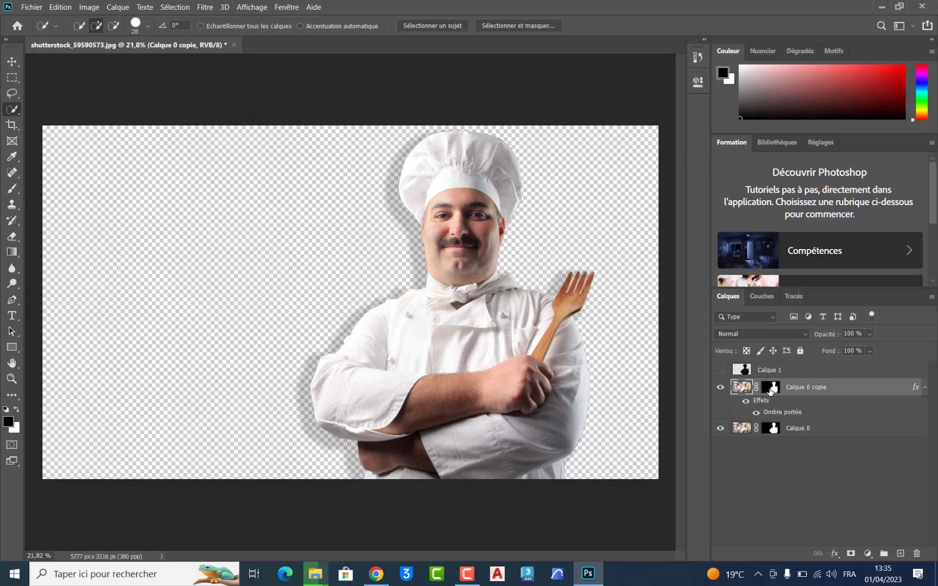
Merge down choosing Conserver to keep the mask, then duplicate the chef layer
key("ctrl+e")
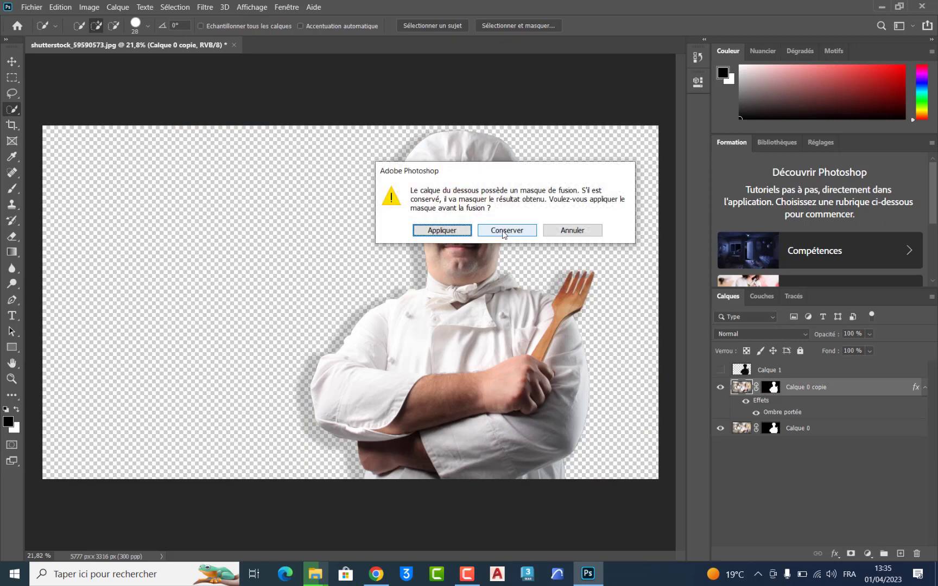
left_click(503, 231)
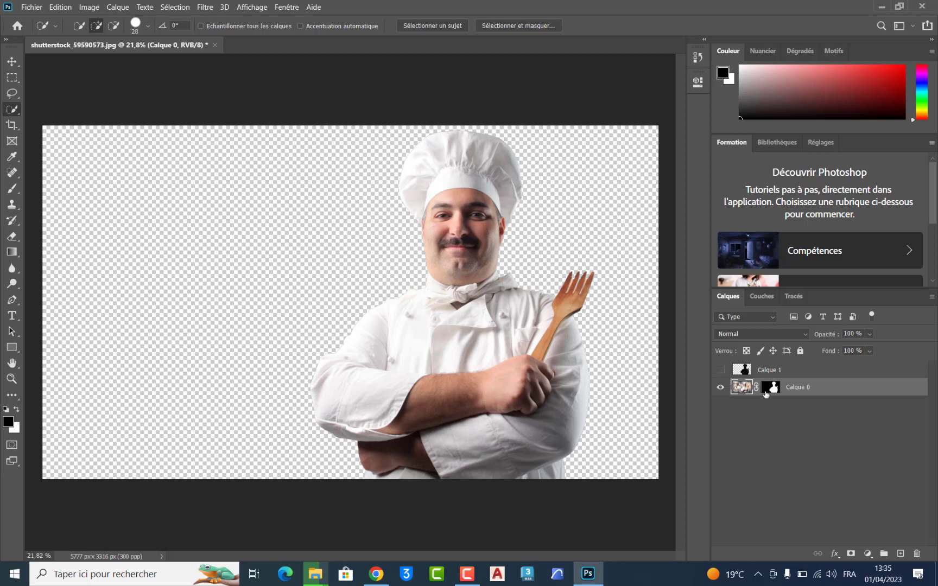
key("ctrl+j")
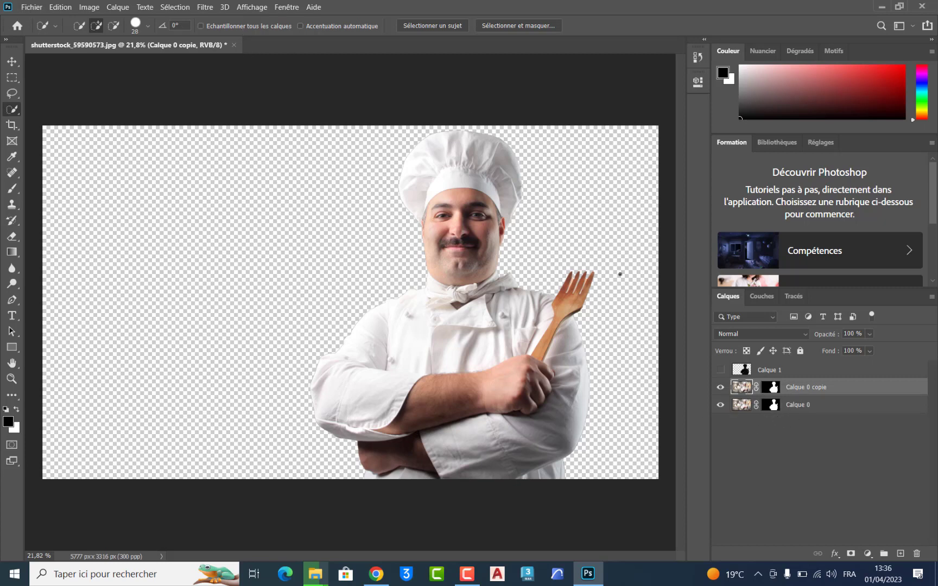
Convert the chef copy to black and white with Réglages > Noir et blanc
left_click(92, 8)
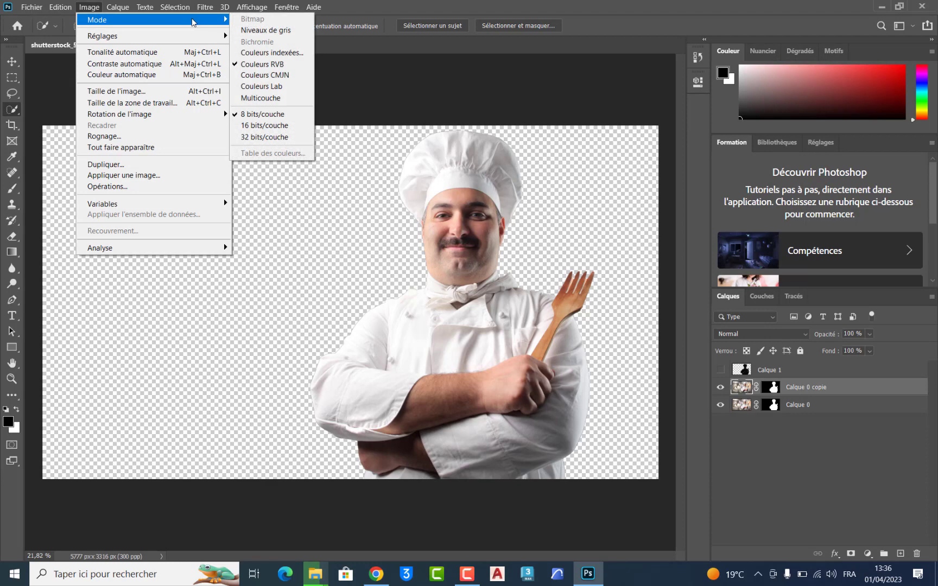
mouse_move(102, 35)
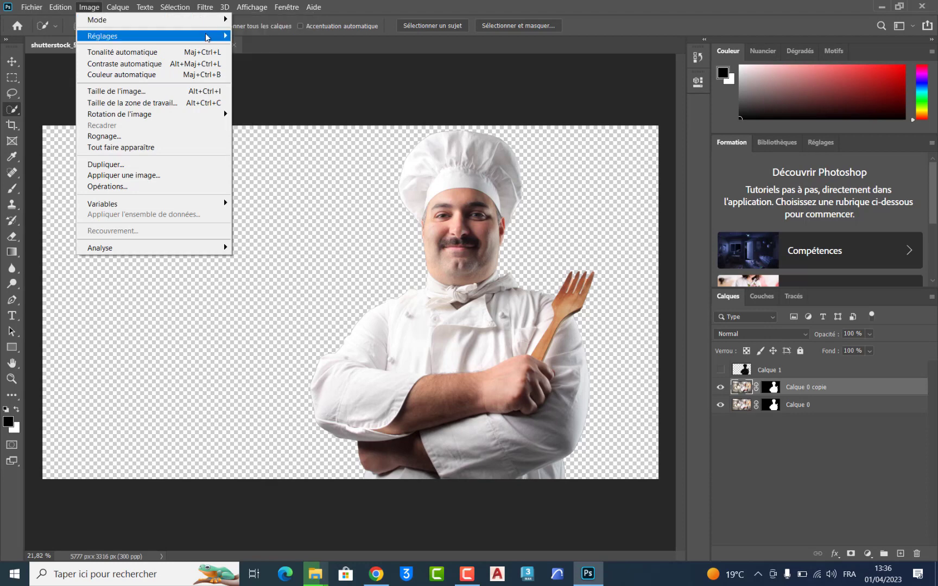
mouse_move(147, 35)
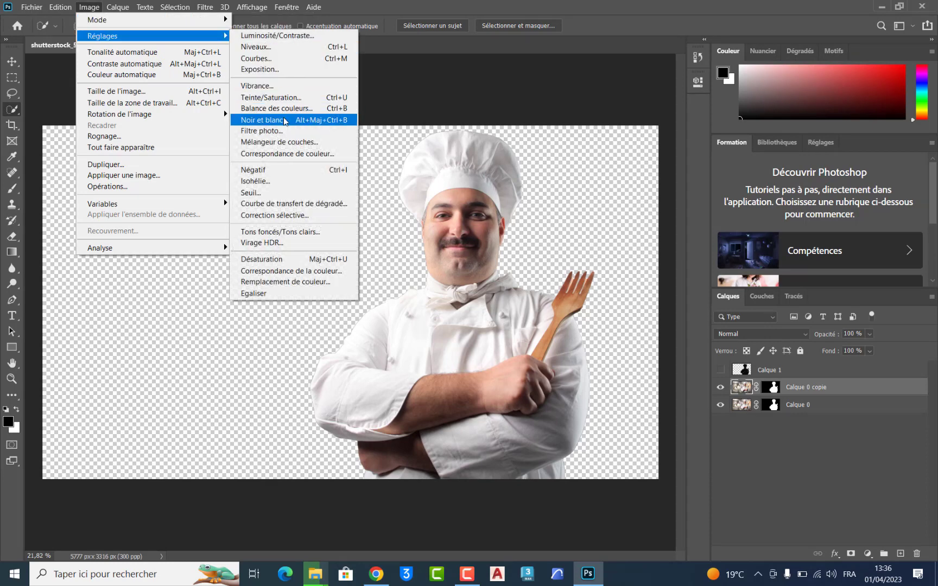
left_click(264, 120)
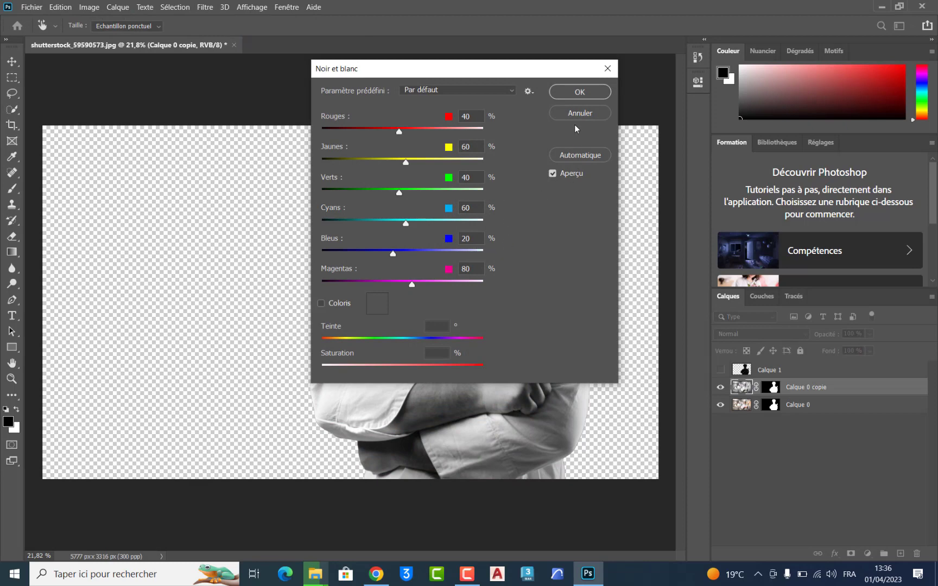
left_click(578, 92)
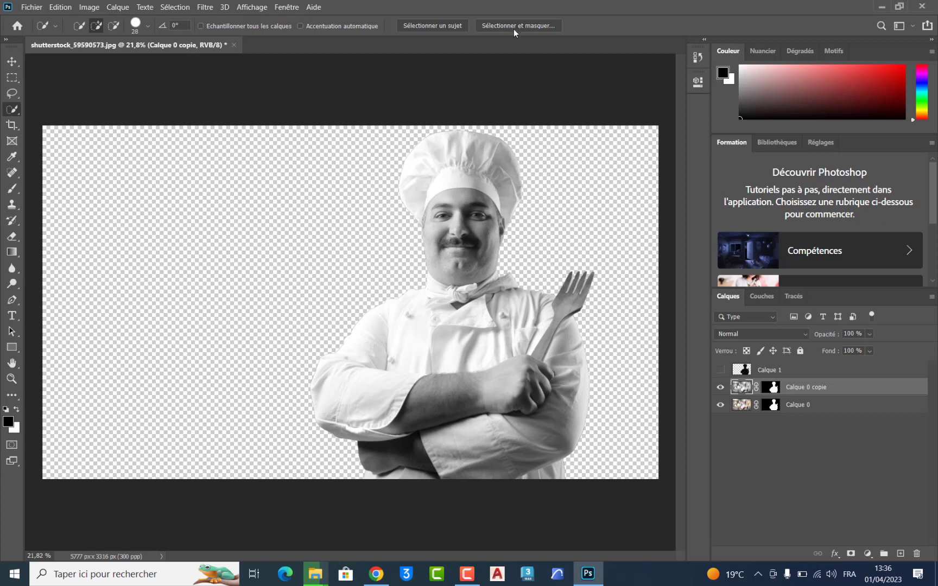
Duplicate it as Calque 0 copie 2 and invert that duplicate with Réglages > Négatif
key("ctrl+j")
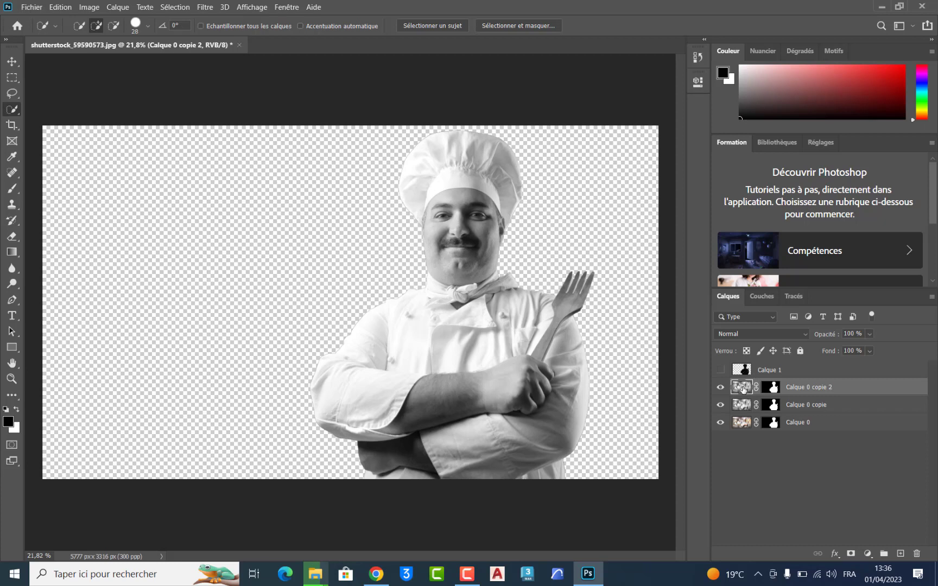
left_click(94, 8)
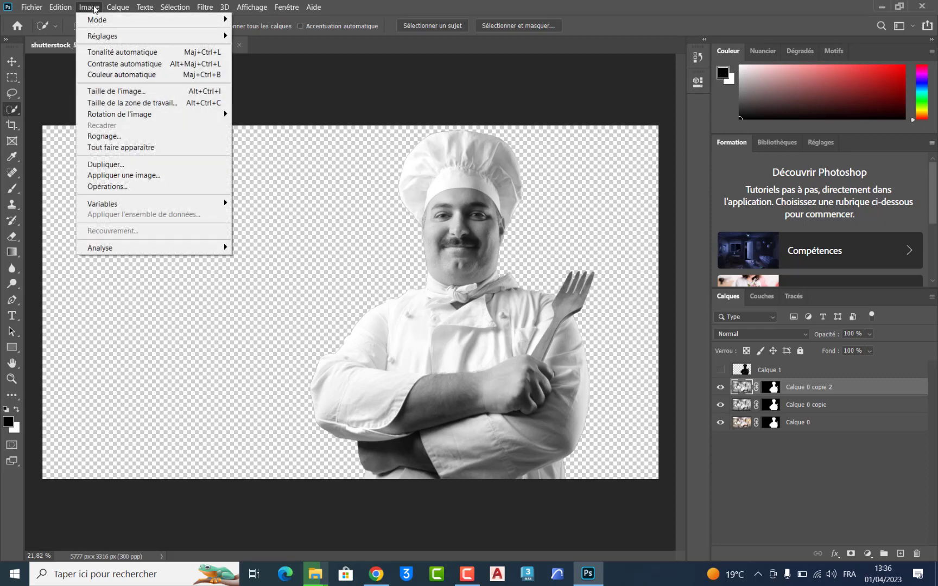
mouse_move(102, 36)
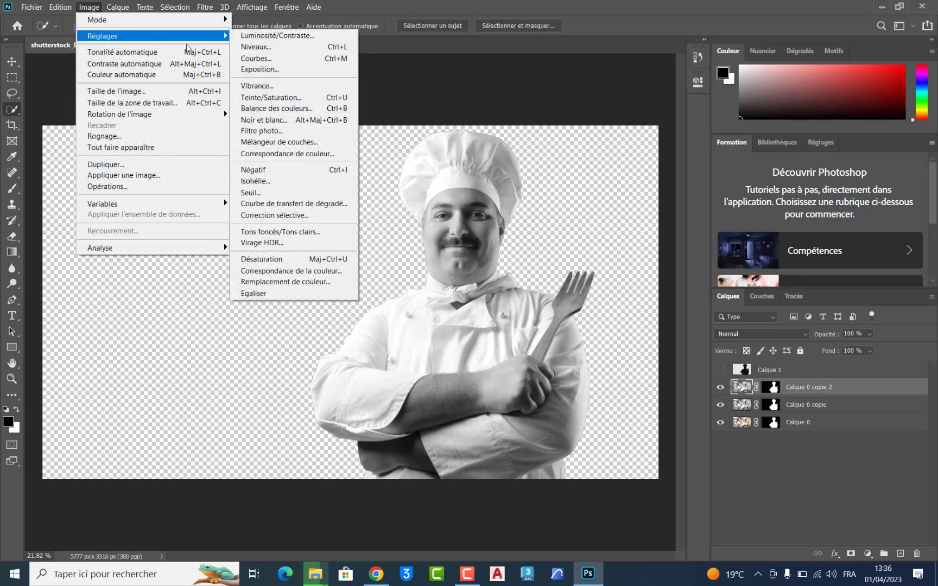
left_click(271, 173)
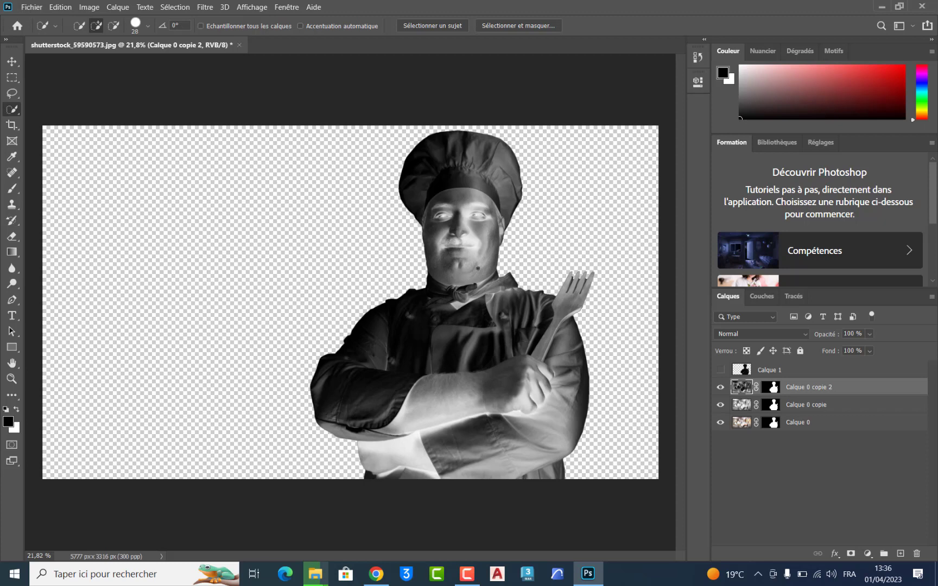
Preview blend modes on the top chef copy, stepping from Normal toward Teinte
left_click(804, 335)
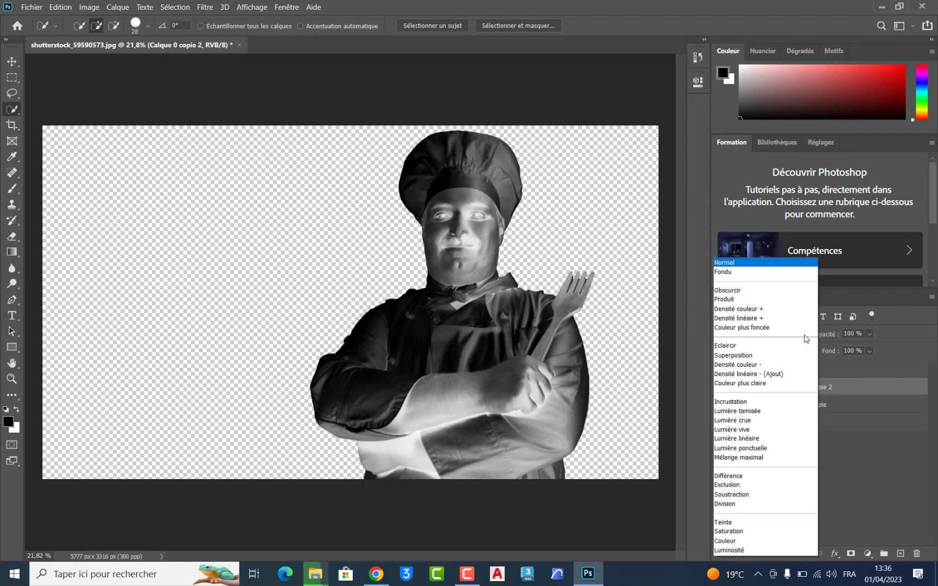
left_click(780, 266)
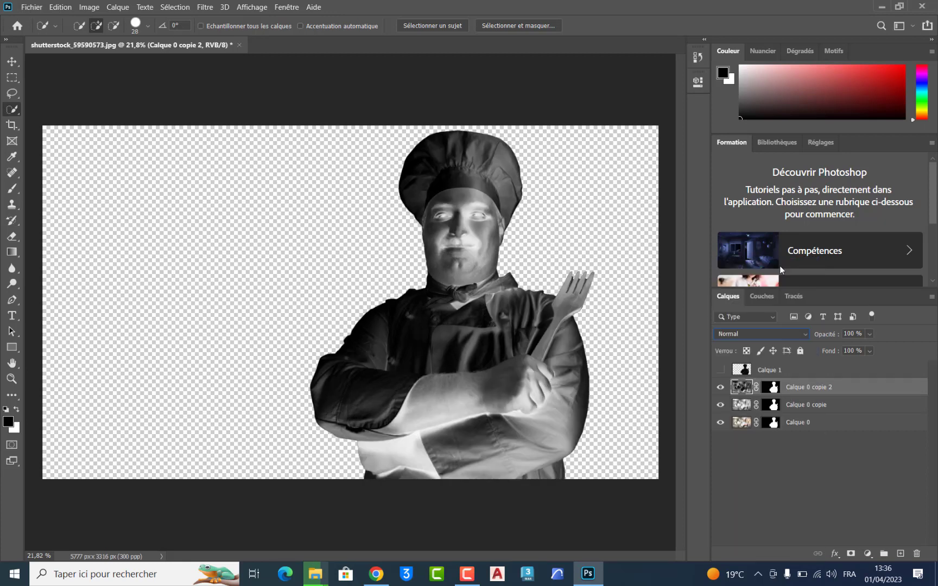
key("Down")
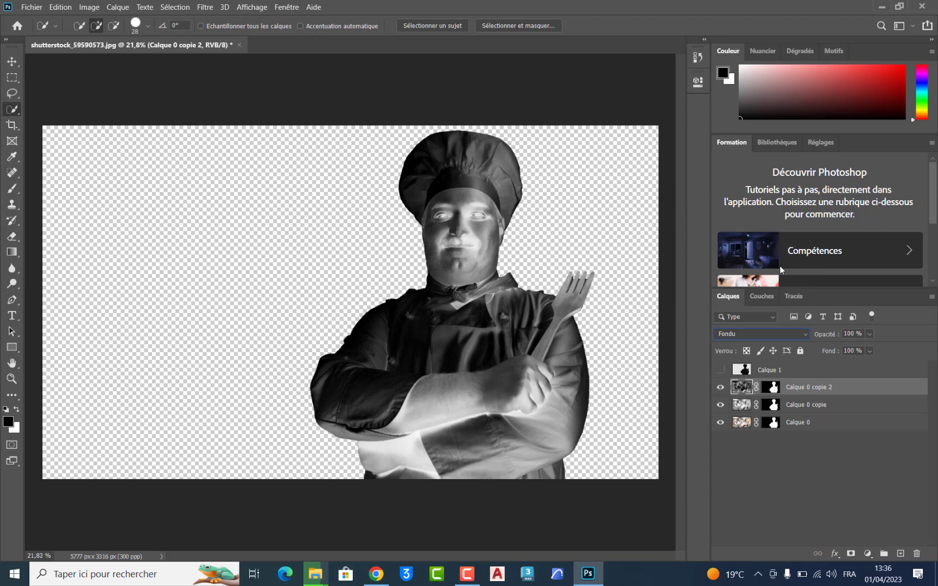
key("Down")
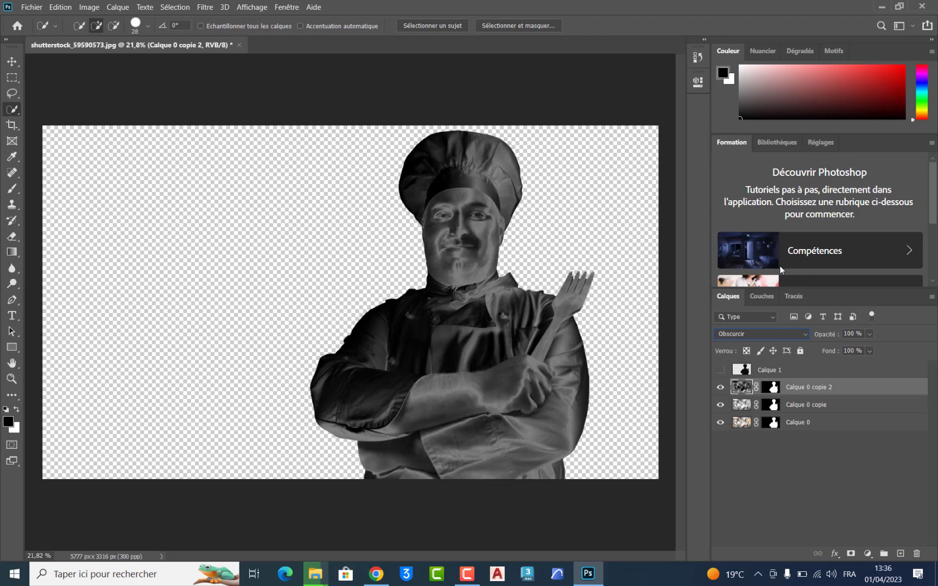
key("Down")
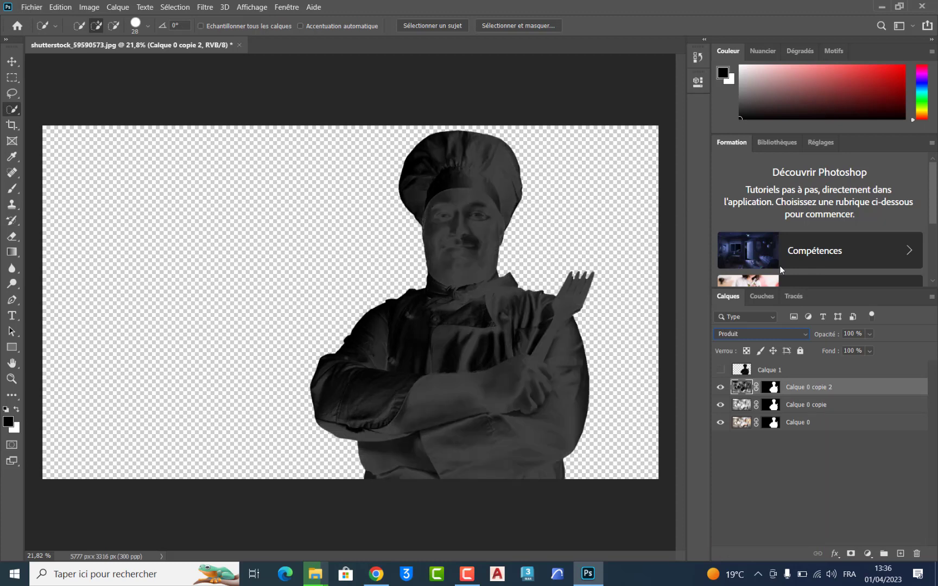
key("Down")
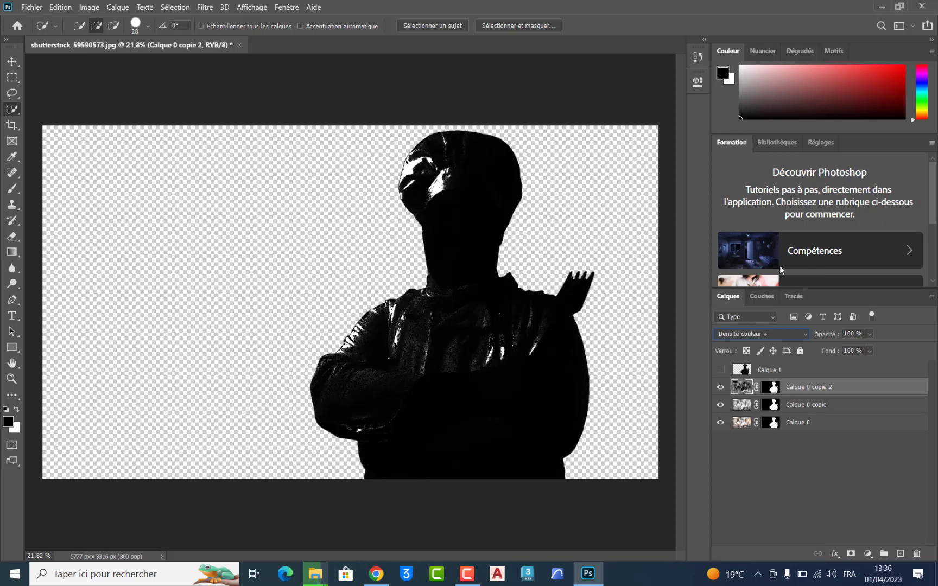
key("Down")
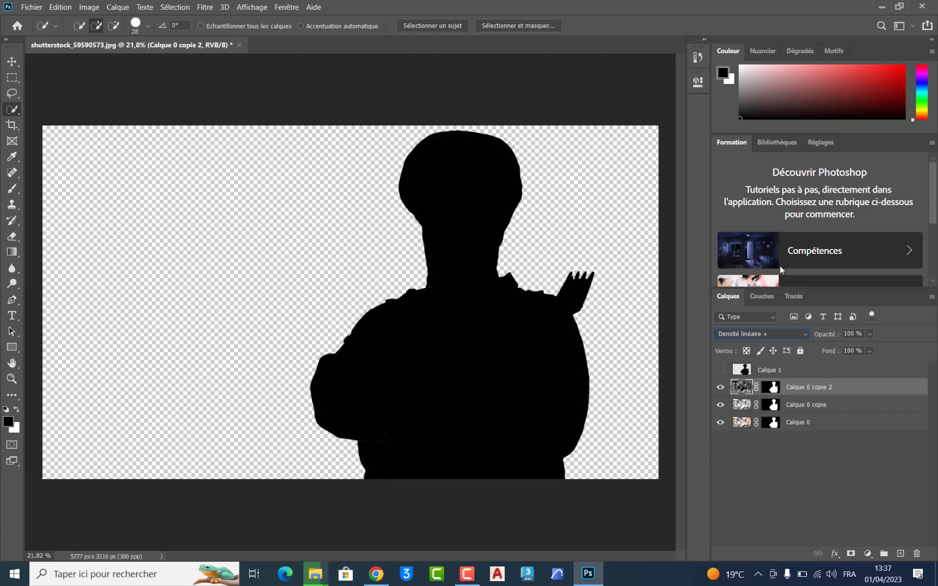
key("Down")
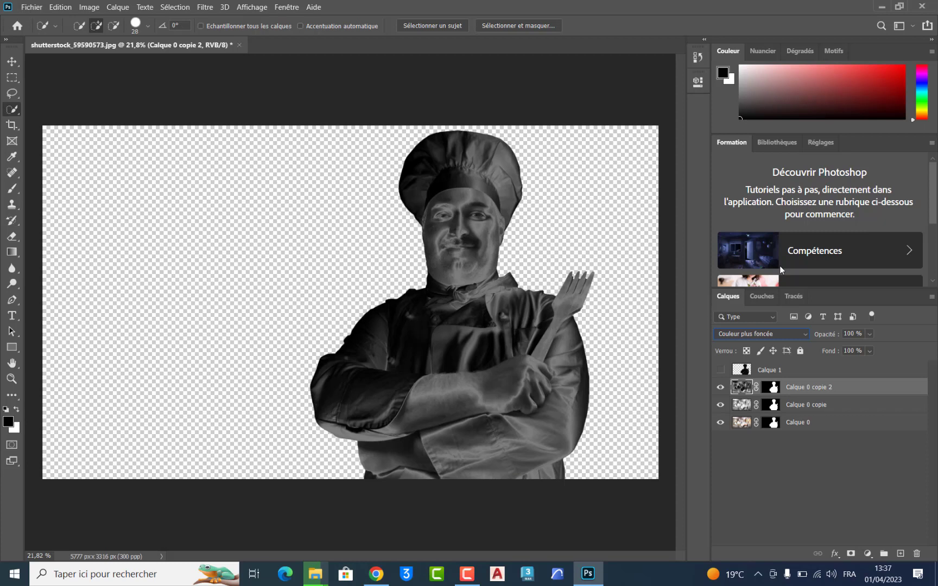
key("Down")
key("Down")
key("Down")
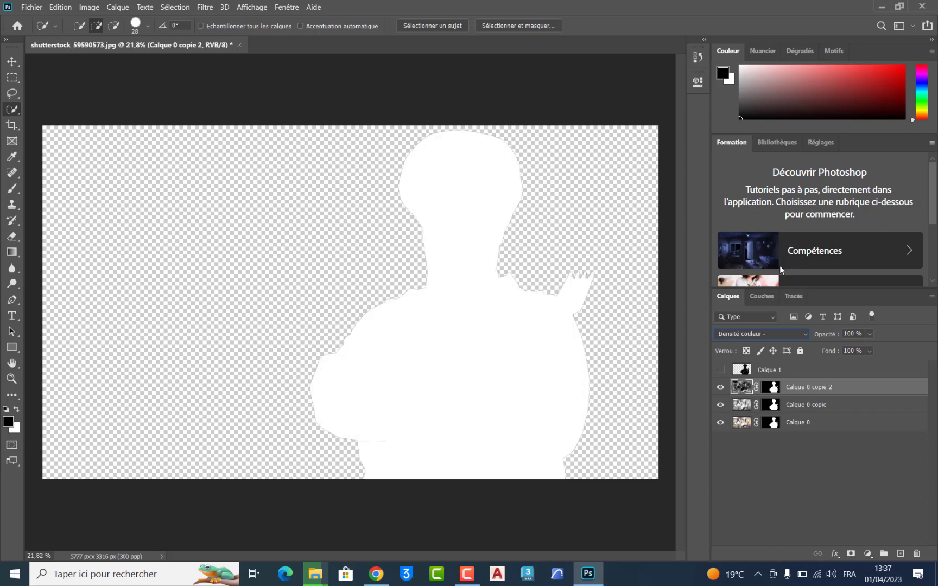
key("Down")
key("Down")
key("Down")
key("Down")
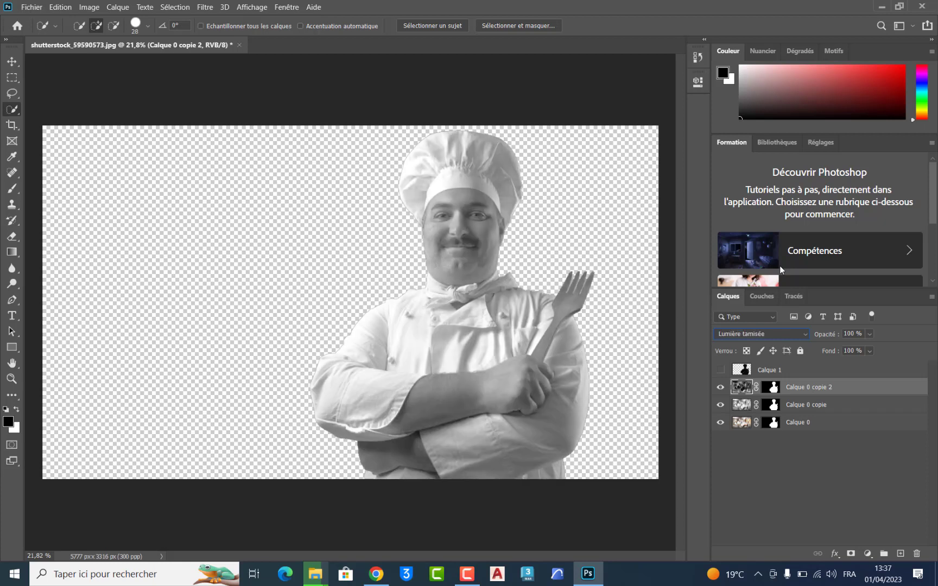
key("Down")
key("Down")
key("Down")
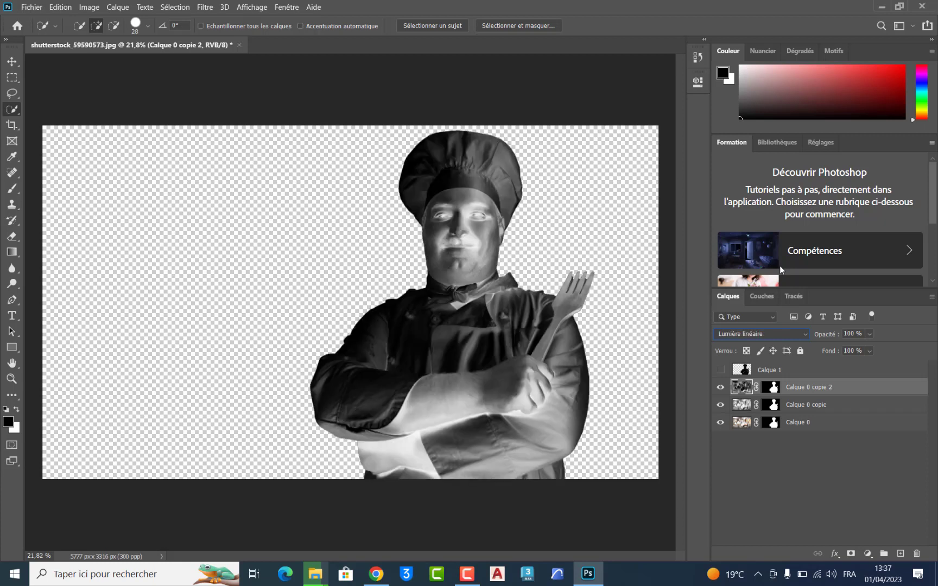
key("Down")
key("Down")
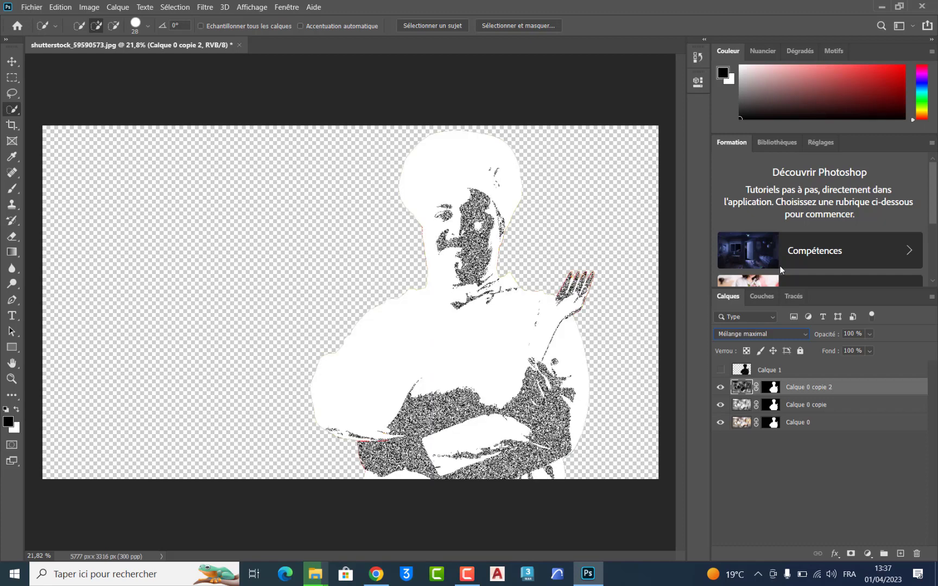
key("Down")
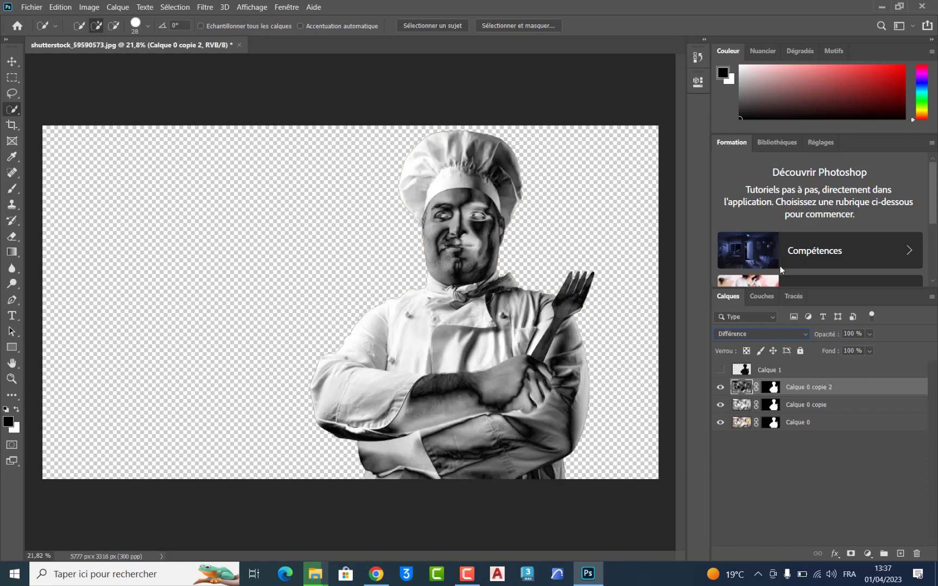
key("Down")
key("Down")
key("Down")
key("Down")
key("Down")
key("Down")
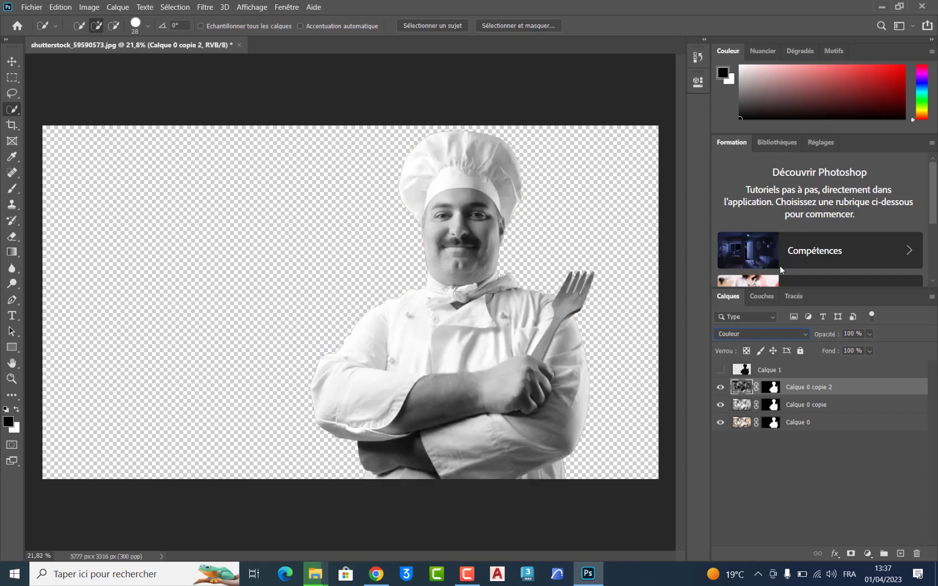
key("Down")
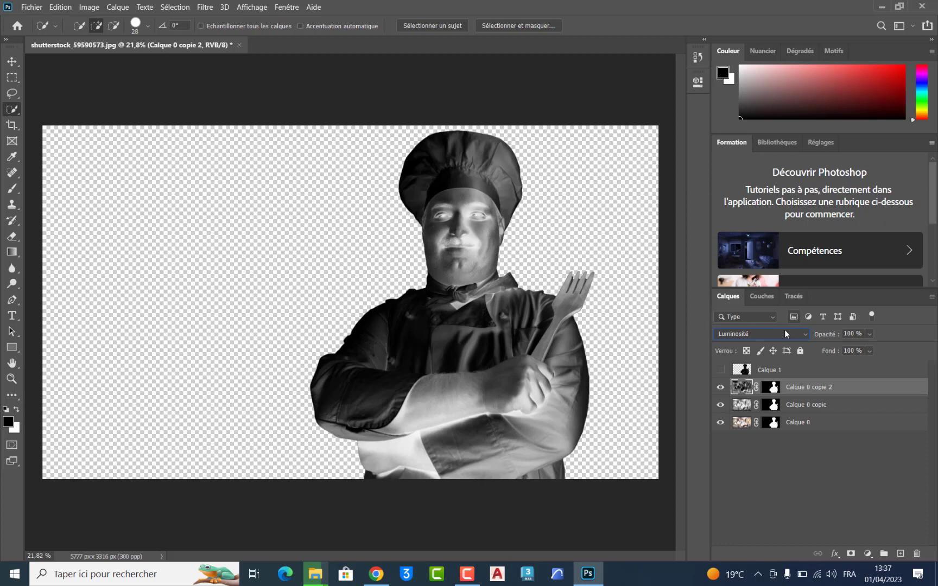
Hide Calque 0 copie and cycle Calque 0 copie 2's blend modes from Normal to Division
left_click(720, 406)
left_click(720, 387)
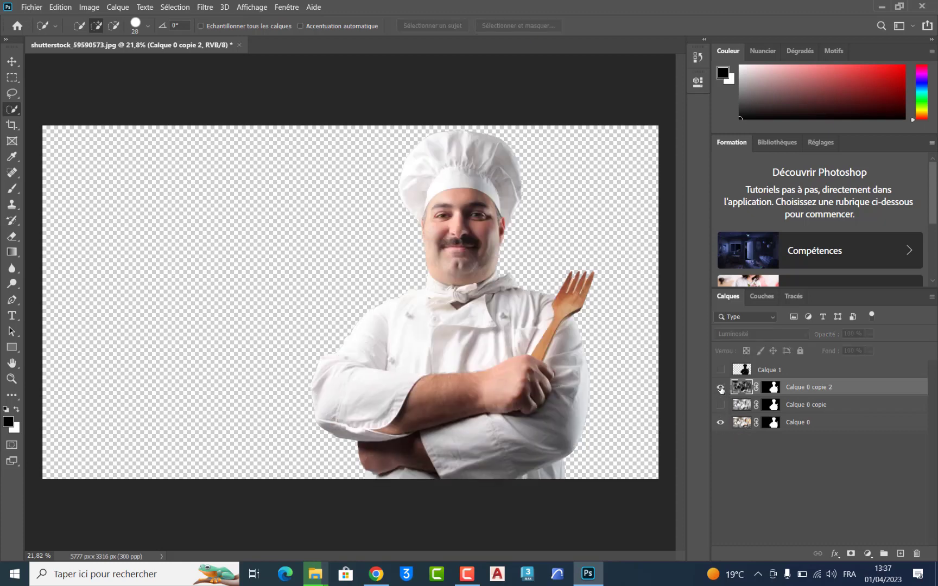
left_click(720, 387)
left_click(767, 331)
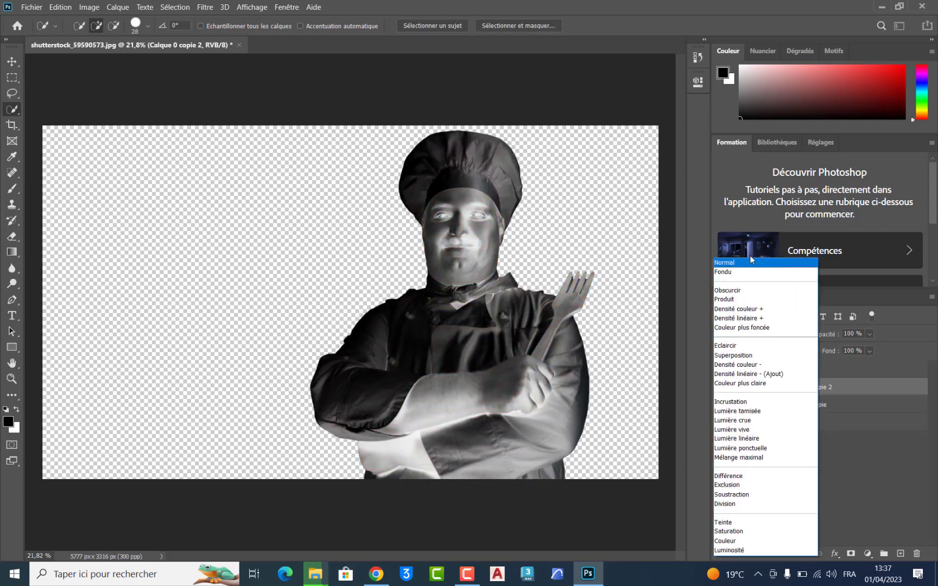
left_click(750, 263)
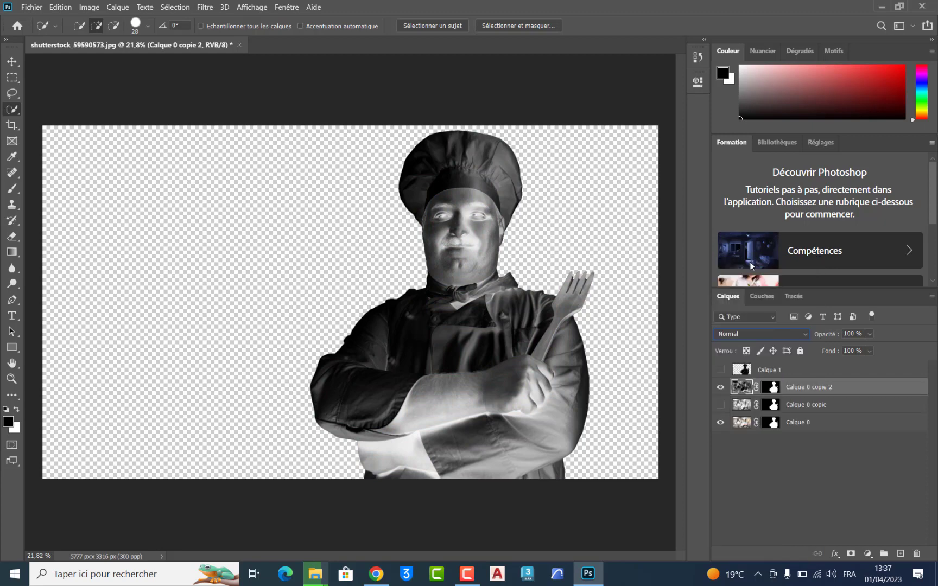
key("Down")
key("Down")
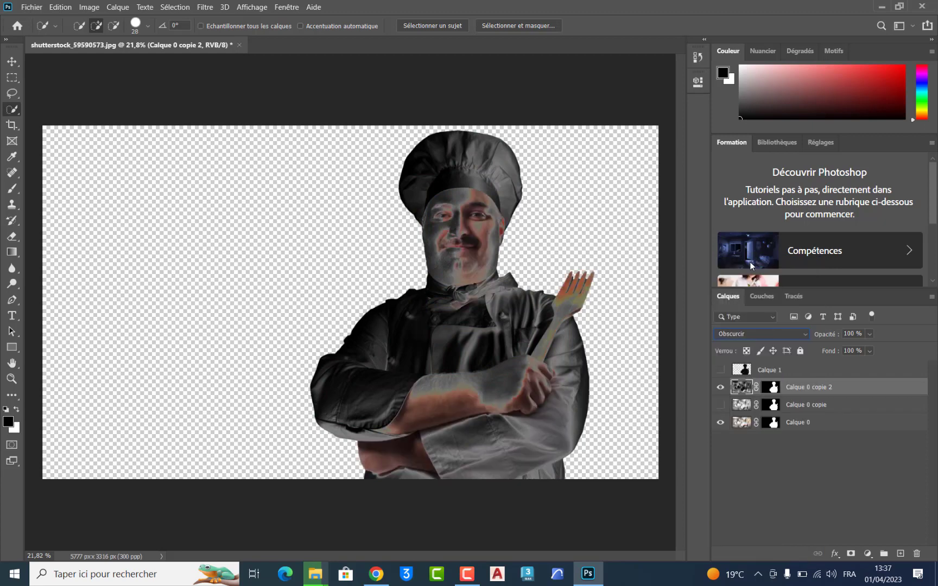
key("Down")
key("Down")
key("Down")
key("Up")
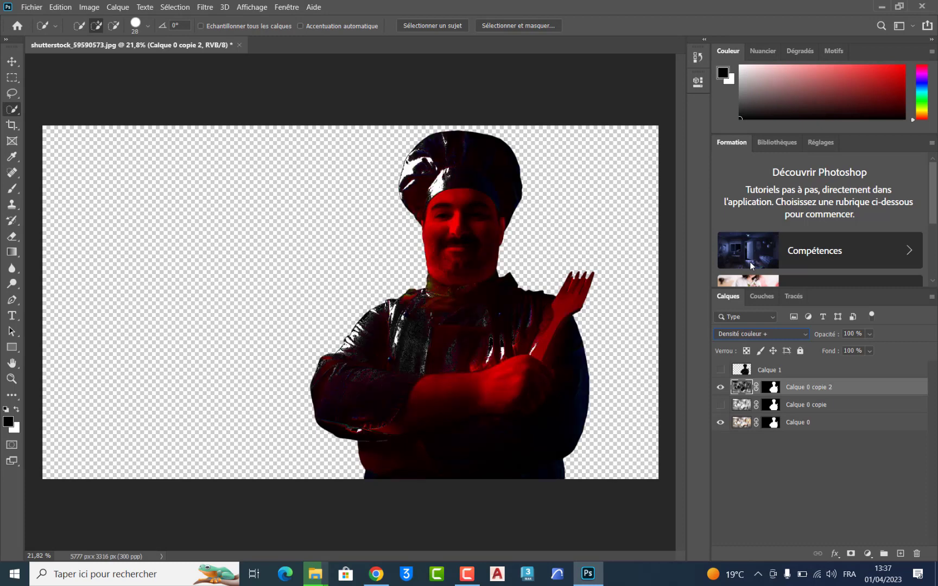
key("Down")
key("Down")
key("Down")
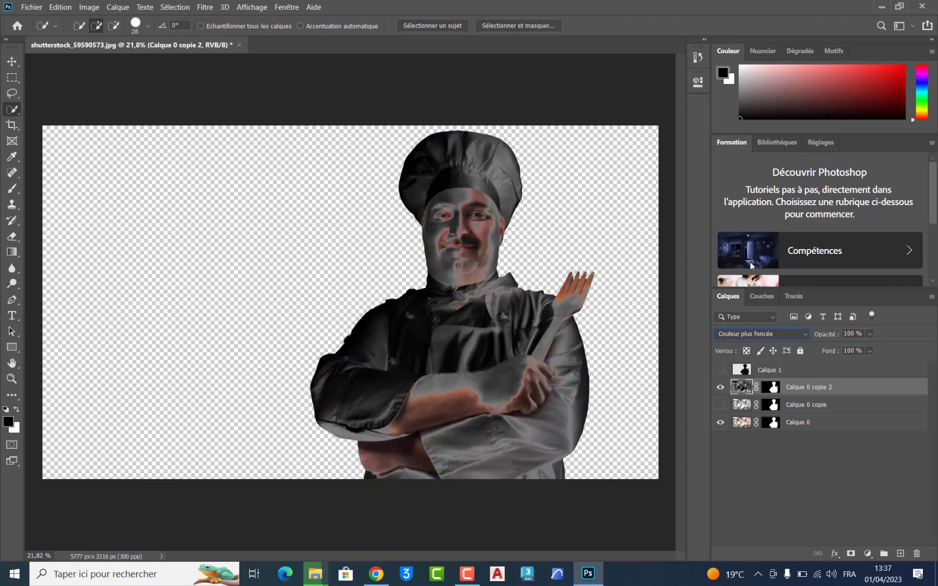
key("Down")
key("Down")
key("Down")
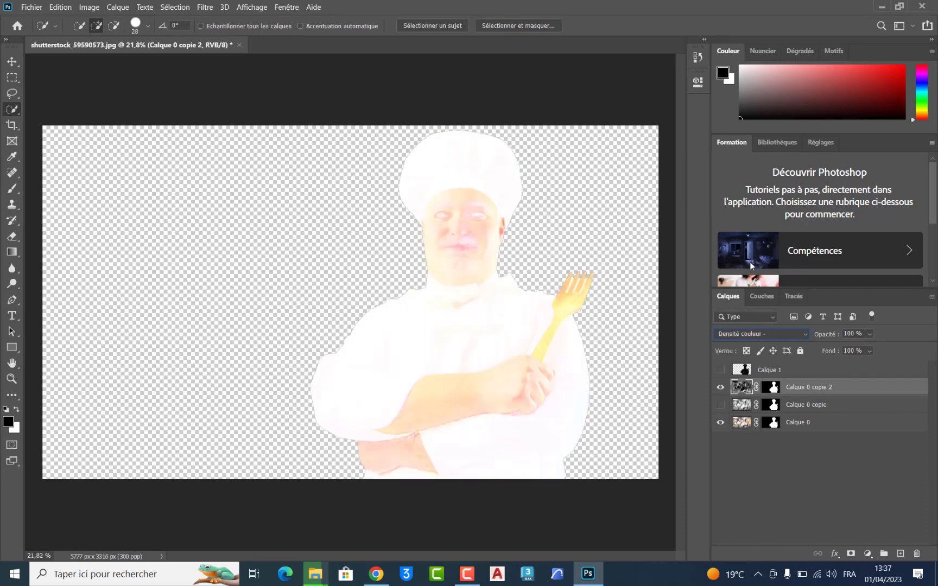
key("Down")
key("Down")
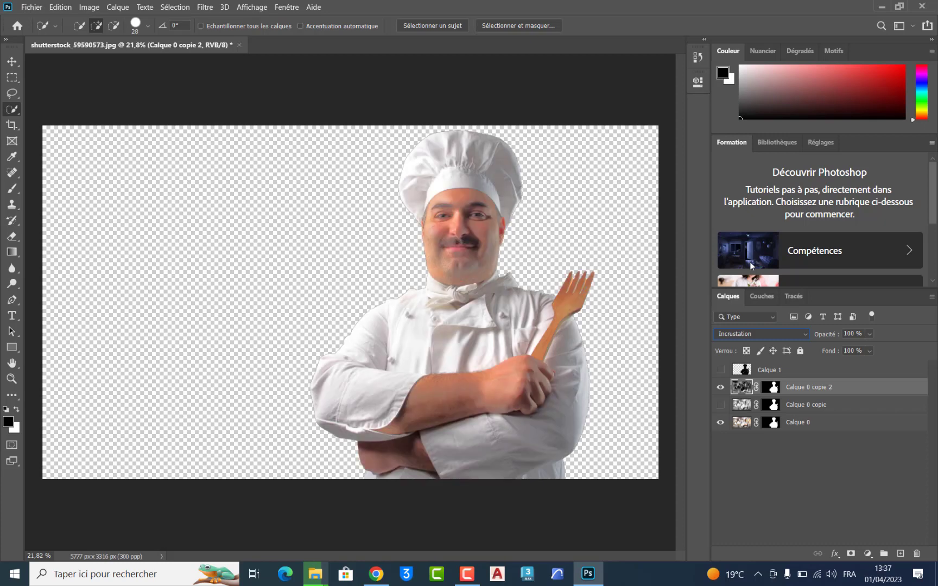
key("Down")
key("Down")
key("Down")
key("Down")
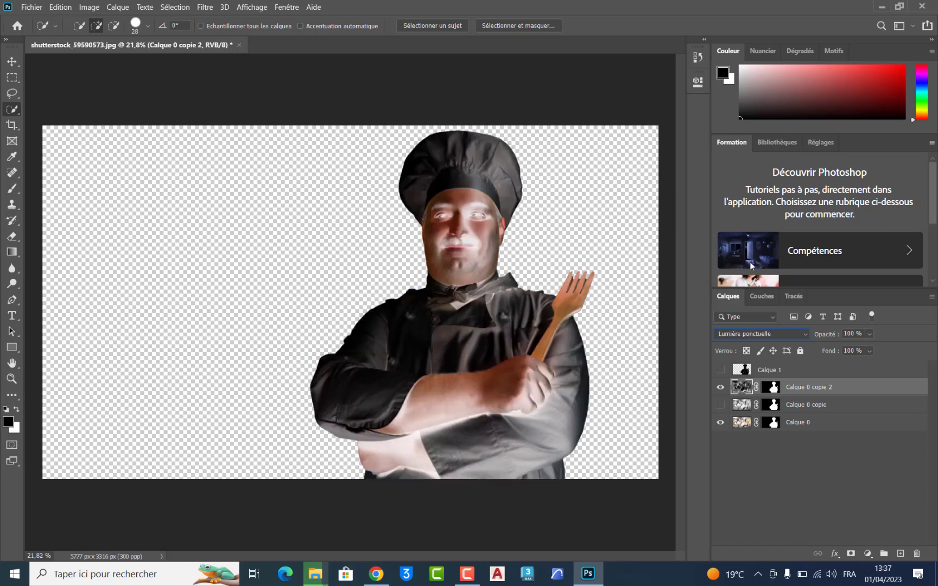
key("Down")
key("Down")
key("Down")
key("Down")
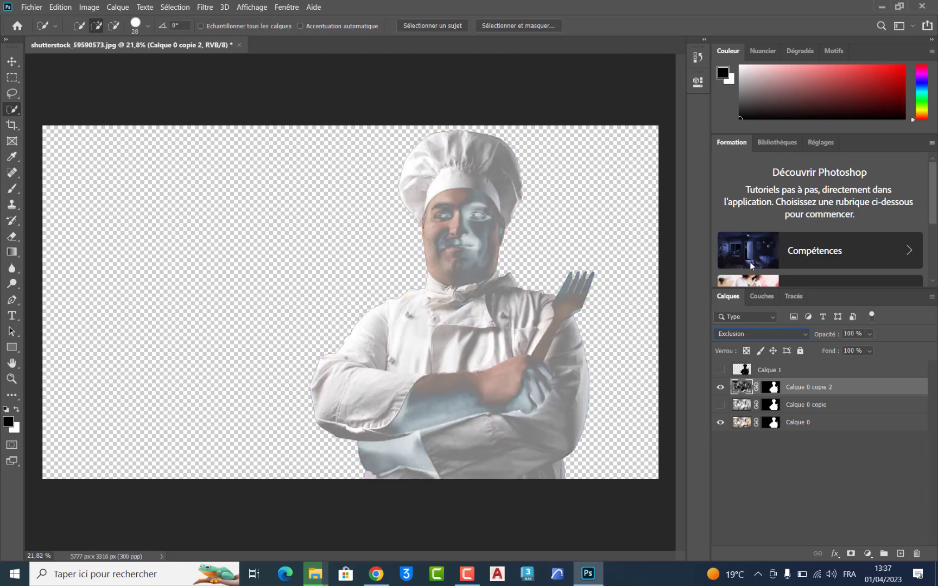
key("Down")
key("Down")
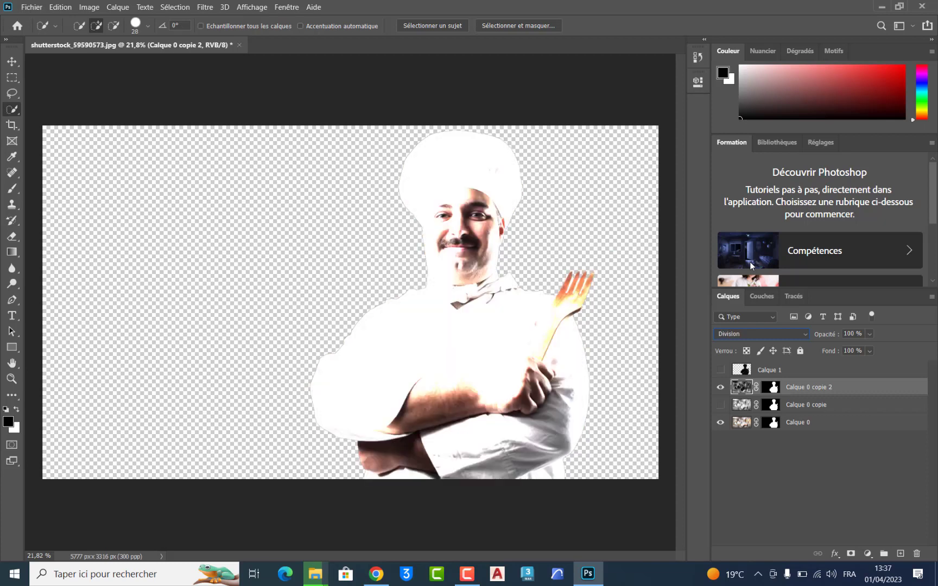
key("Down")
key("Down")
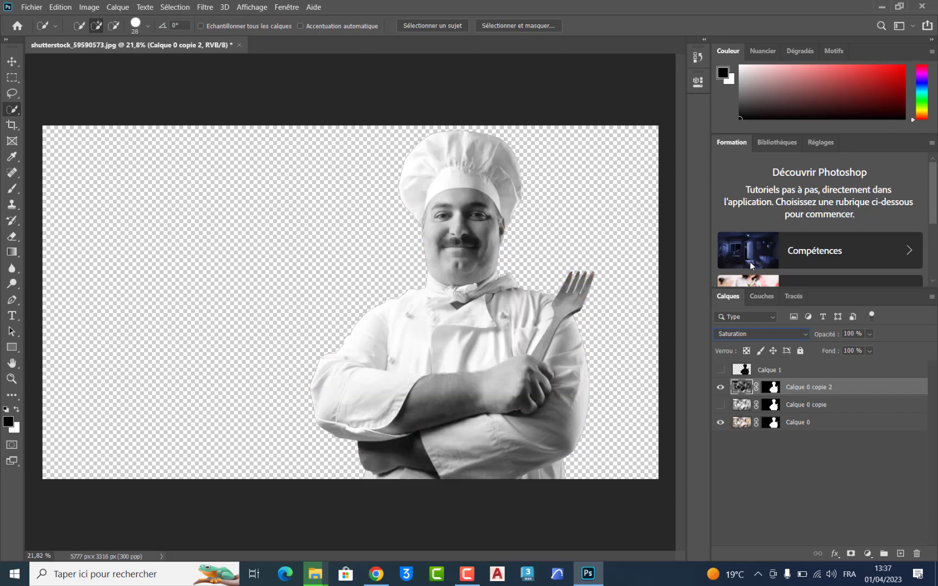
Set Calque 0 copie 2 to Densité couleur - blending, turning the chef almost white
left_click(760, 334)
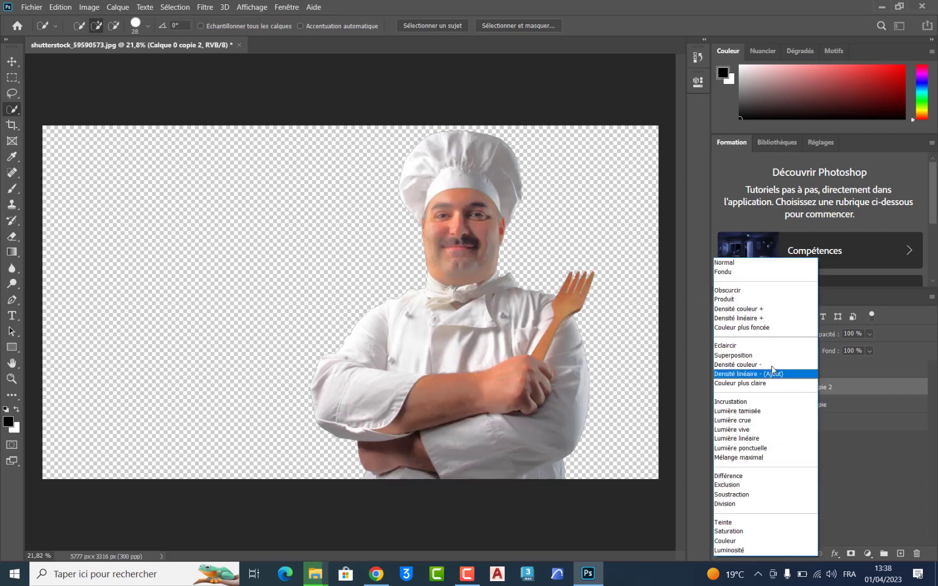
left_click(771, 365)
left_click(720, 423)
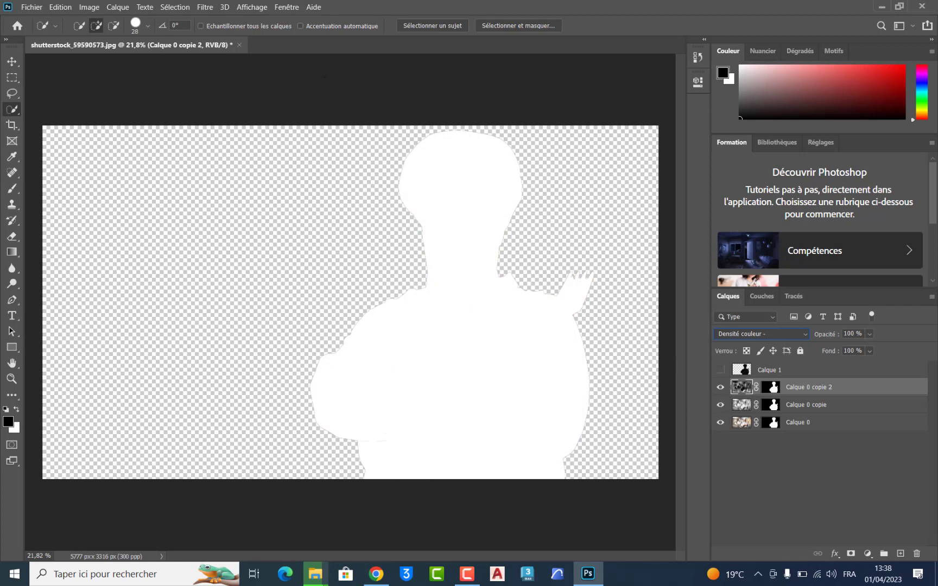
left_click(204, 9)
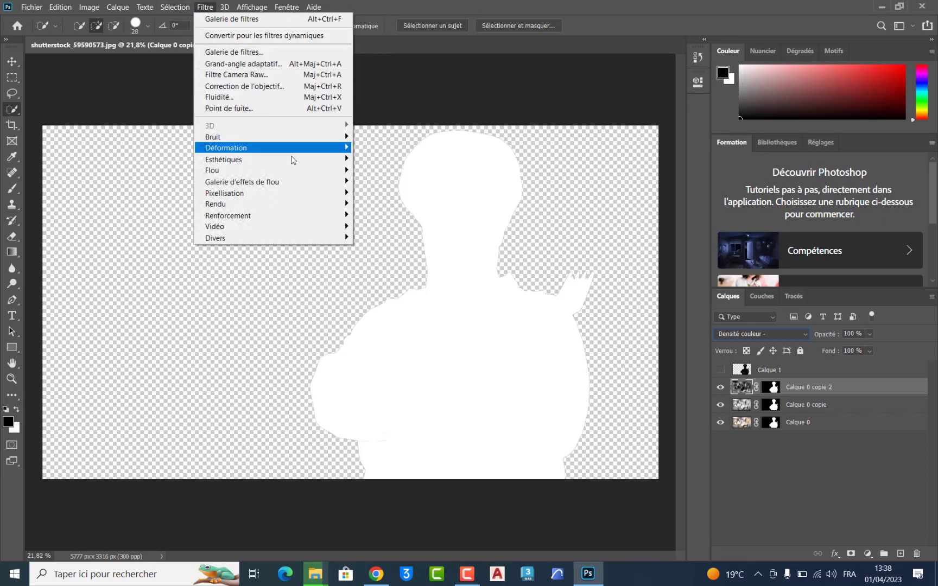
mouse_move(272, 169)
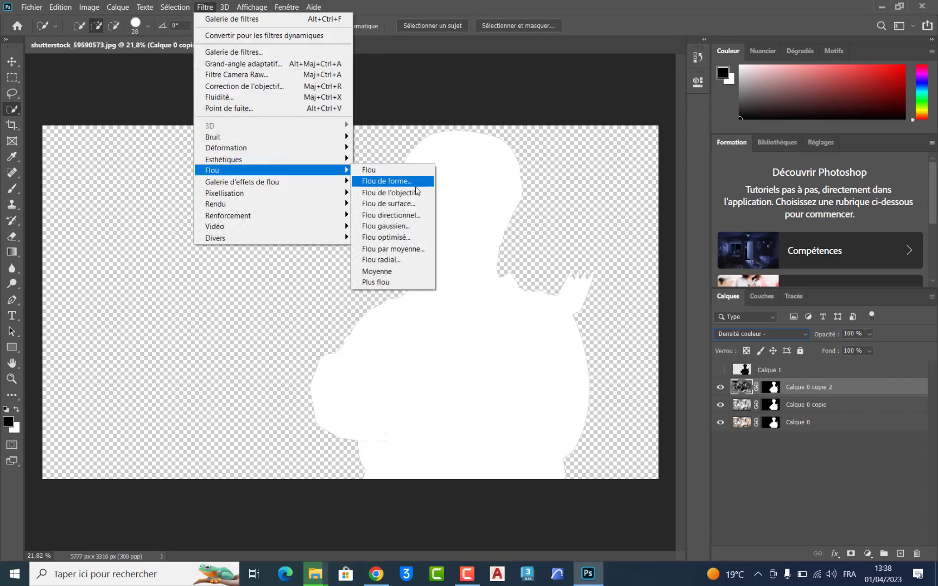
Apply a 6.0-pixel Gaussian blur to Calque 0 copie 2 to reveal faint pencil lines
left_click(416, 226)
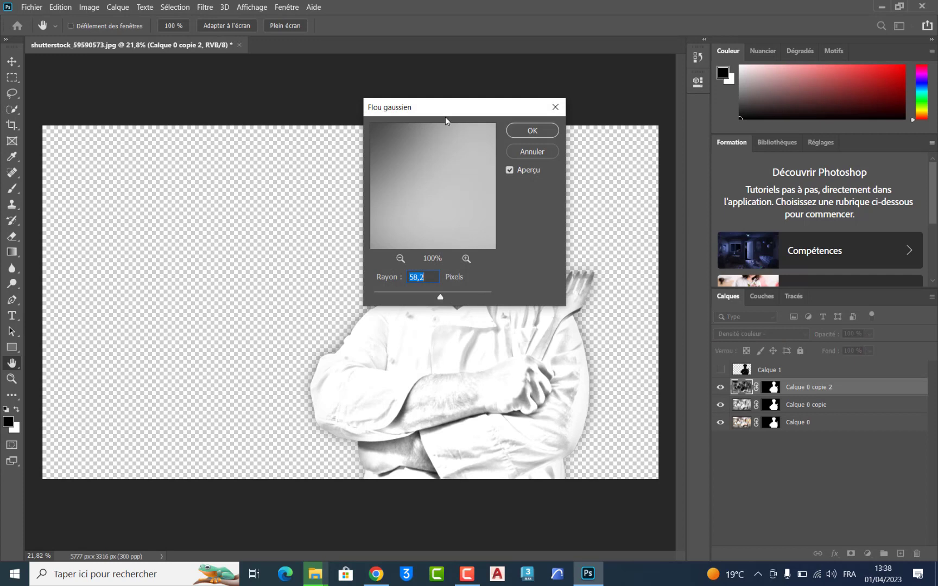
left_click_drag(443, 115, 212, 88)
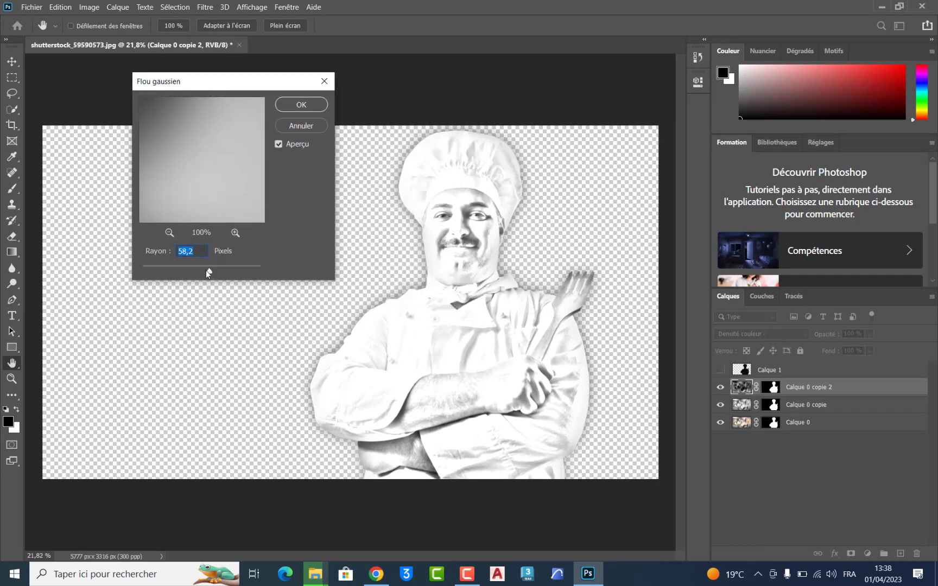
left_click_drag(174, 266, 163, 266)
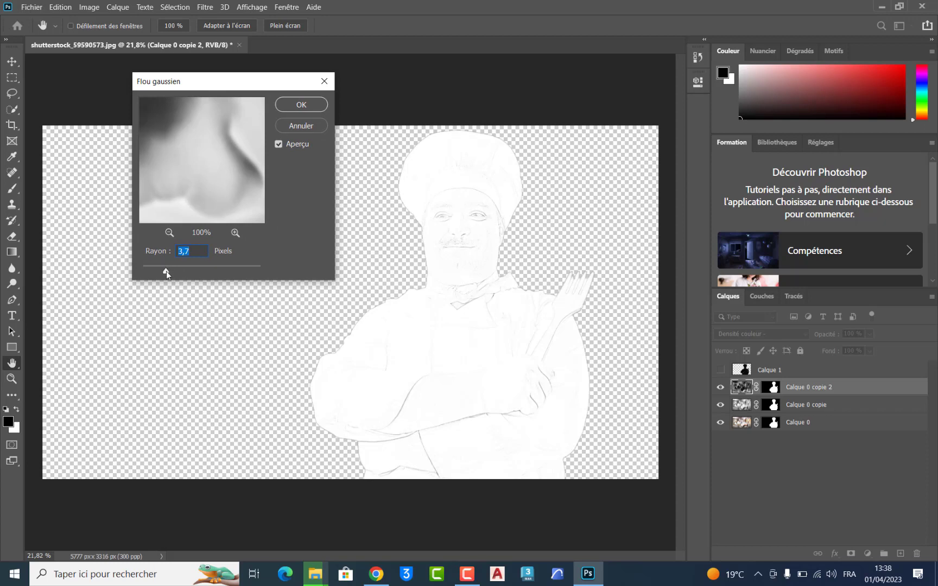
left_click_drag(175, 271, 178, 272)
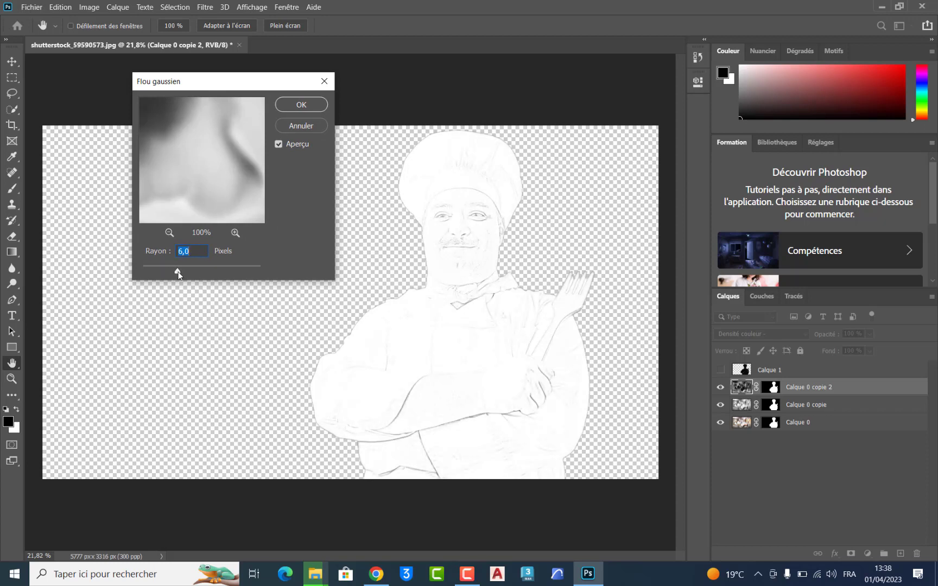
left_click(301, 105)
key("w")
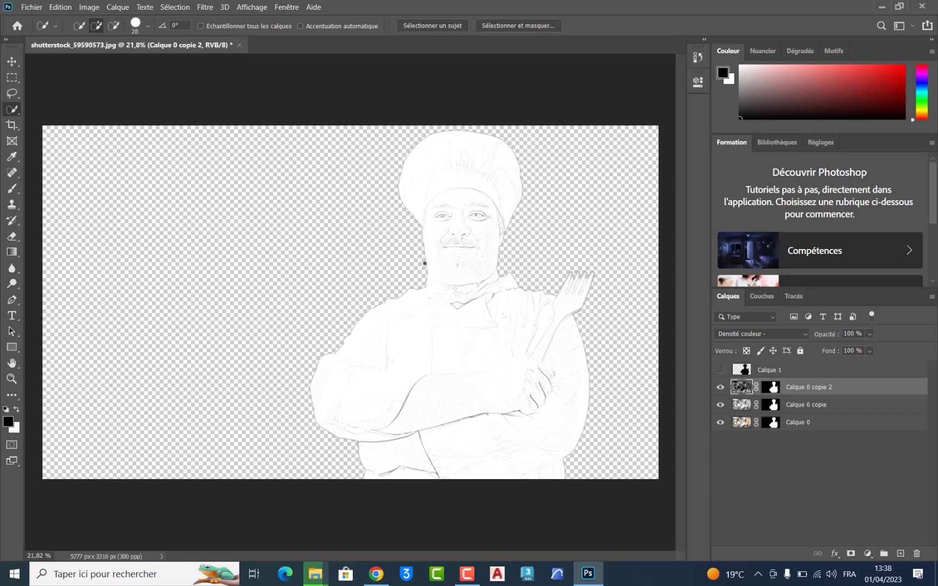
left_click(719, 404)
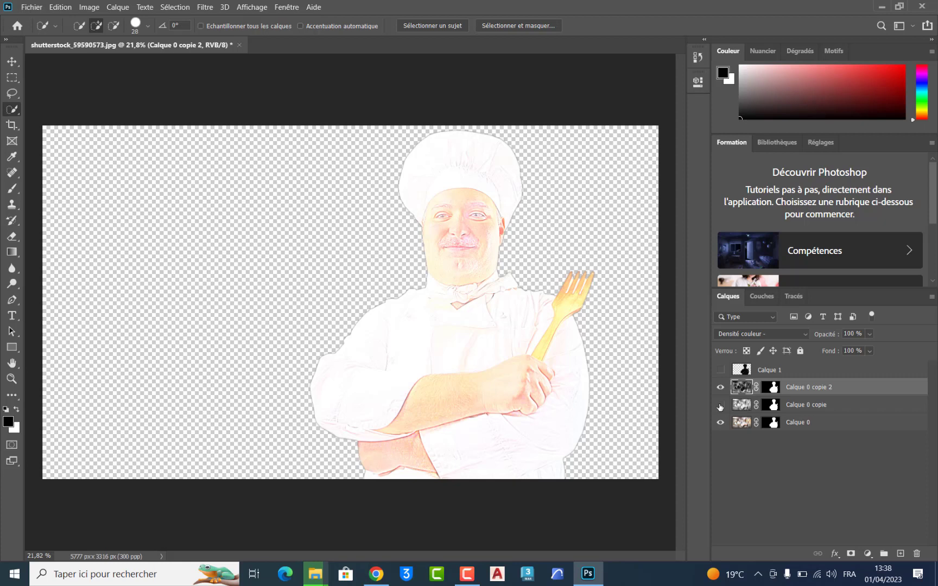
left_click(720, 405)
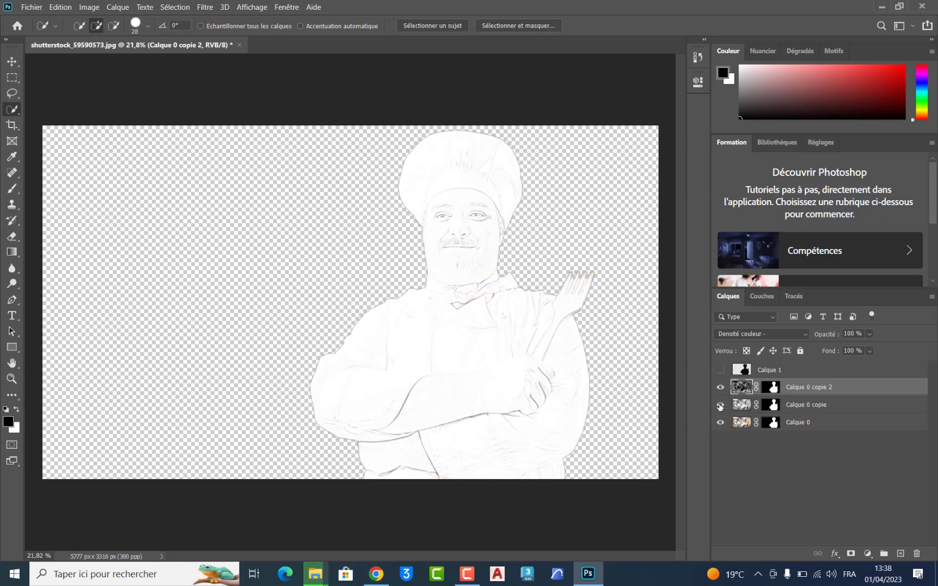
left_click(466, 574)
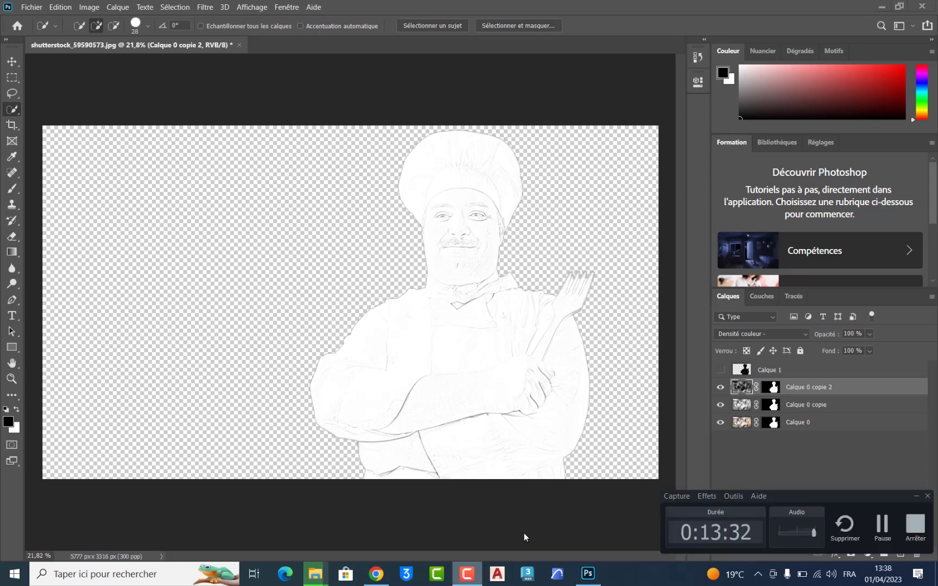
left_click(916, 496)
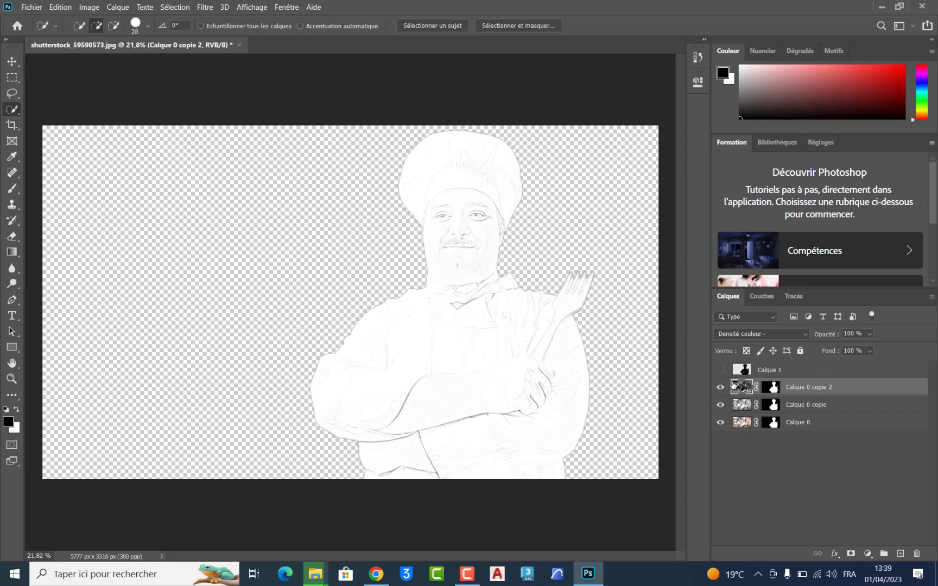
Make Calque 1 visible and select it for blend mode changes
left_click(720, 369)
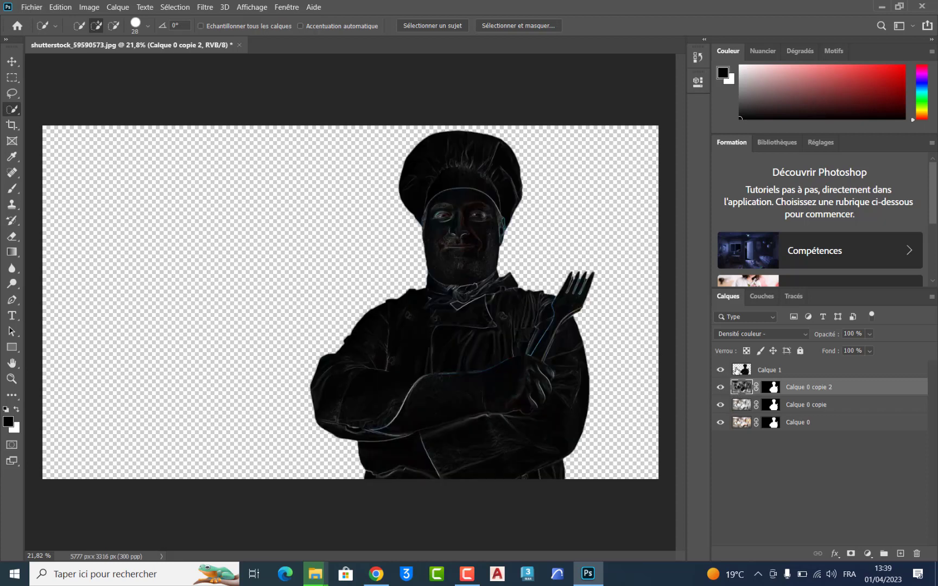
left_click(743, 370)
left_click(777, 335)
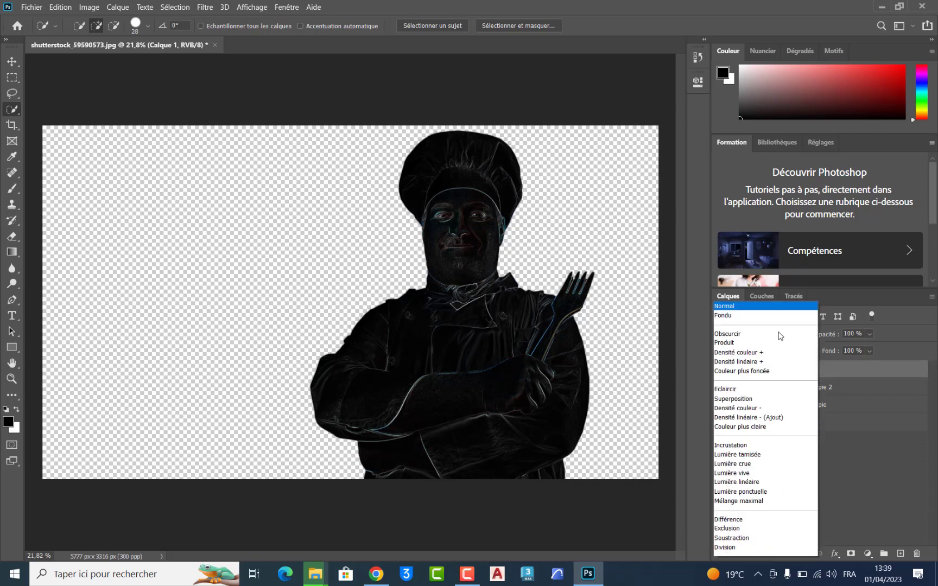
left_click(748, 263)
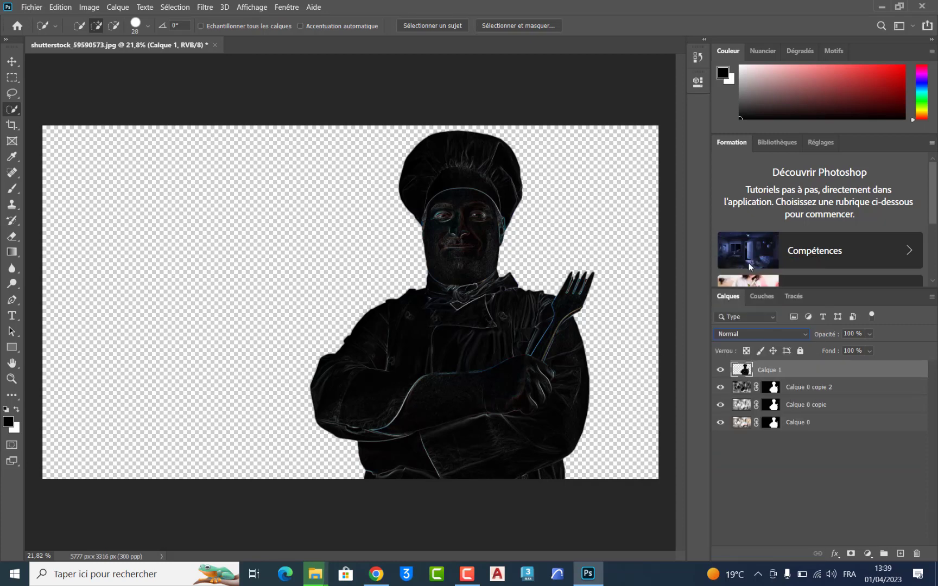
Try Calque 1's blend modes, ending on Densité couleur +
key("Down")
key("Down")
key("Down")
key("Down")
key("Down")
key("Down")
key("Down")
key("Down")
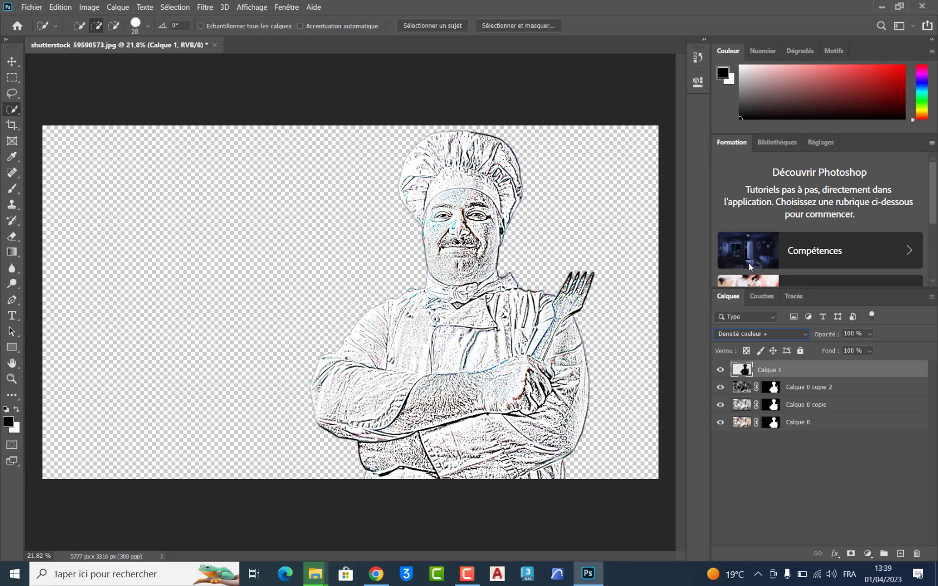
key("Down")
key("Down")
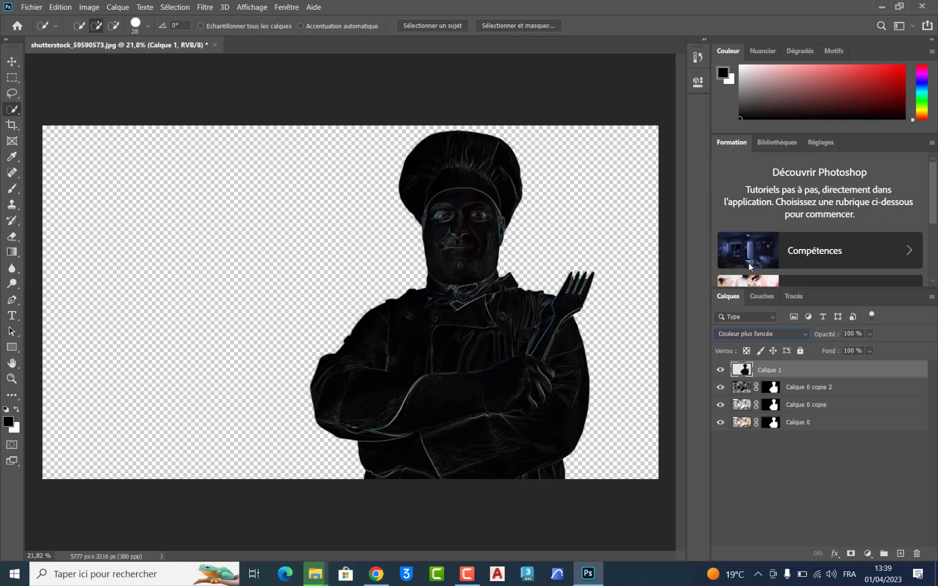
key("Down")
key("Down")
key("Down")
key("Down")
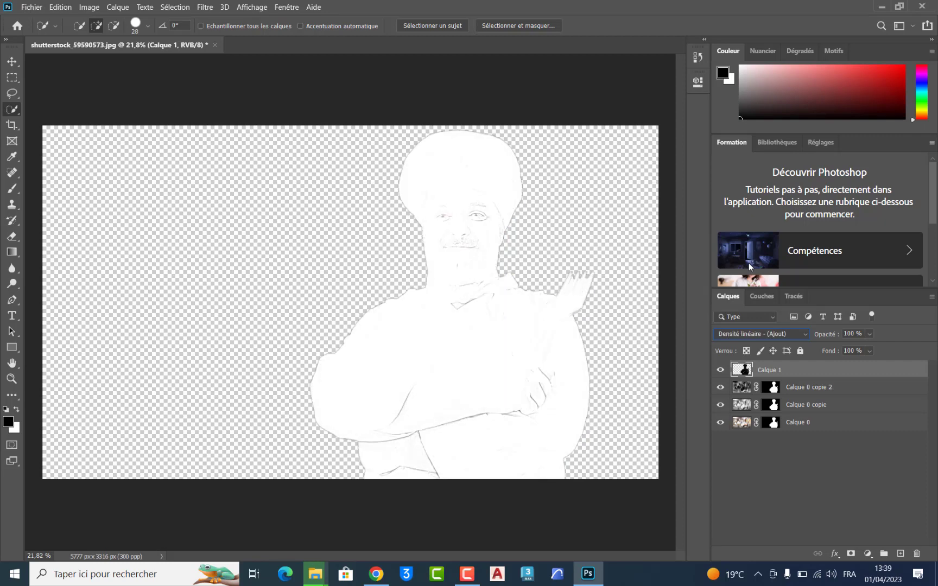
key("Down")
key("Down")
key("Down")
key("Down")
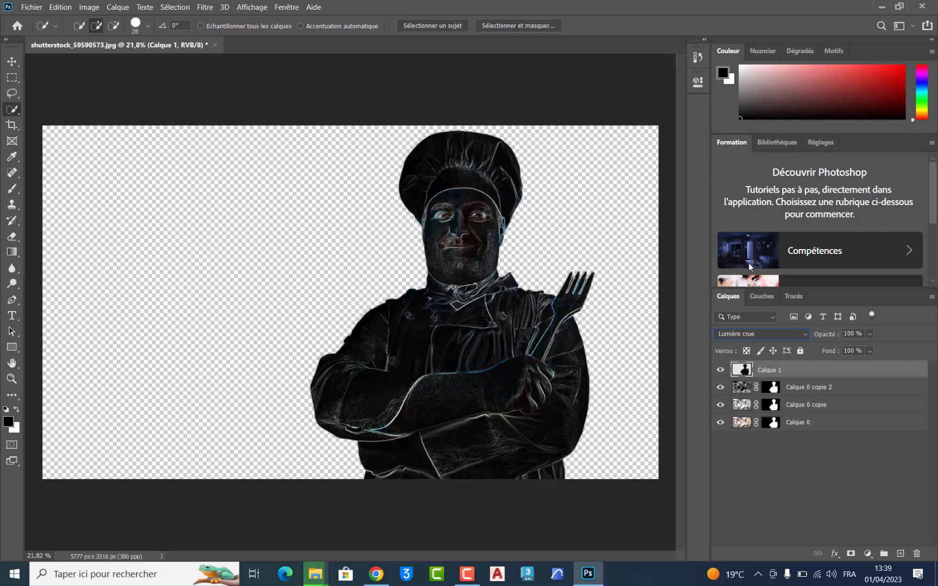
key("Down")
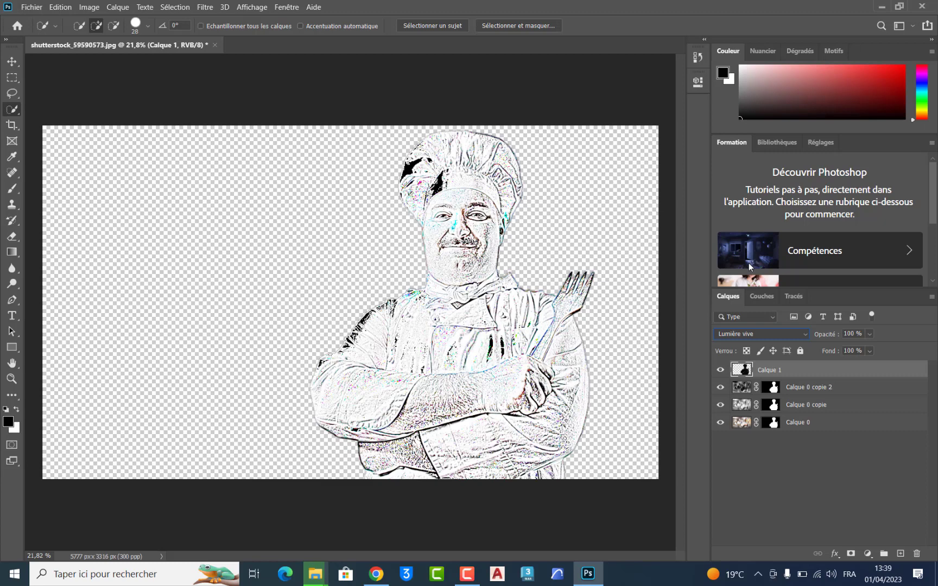
key("Down")
key("Down")
key("Down")
key("Down")
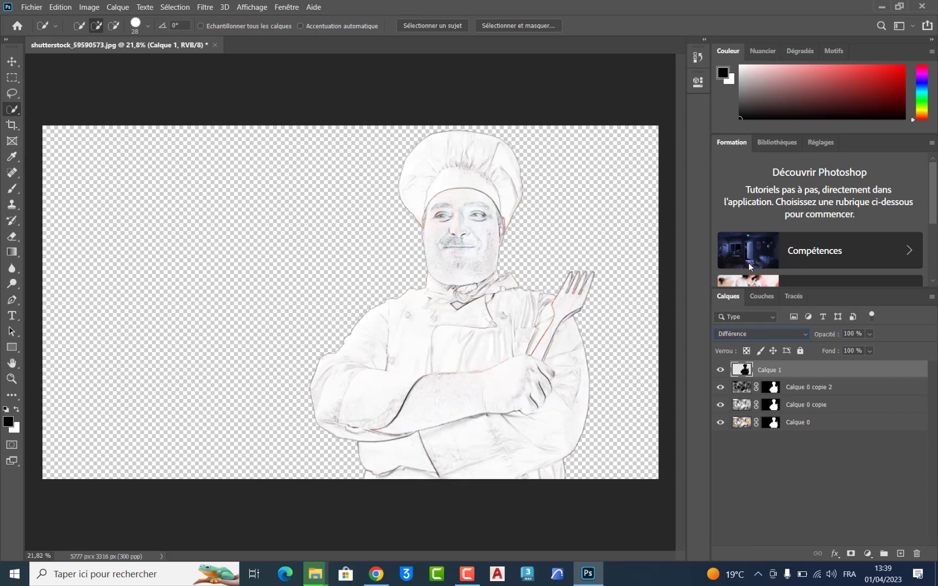
key("Down")
key("Down")
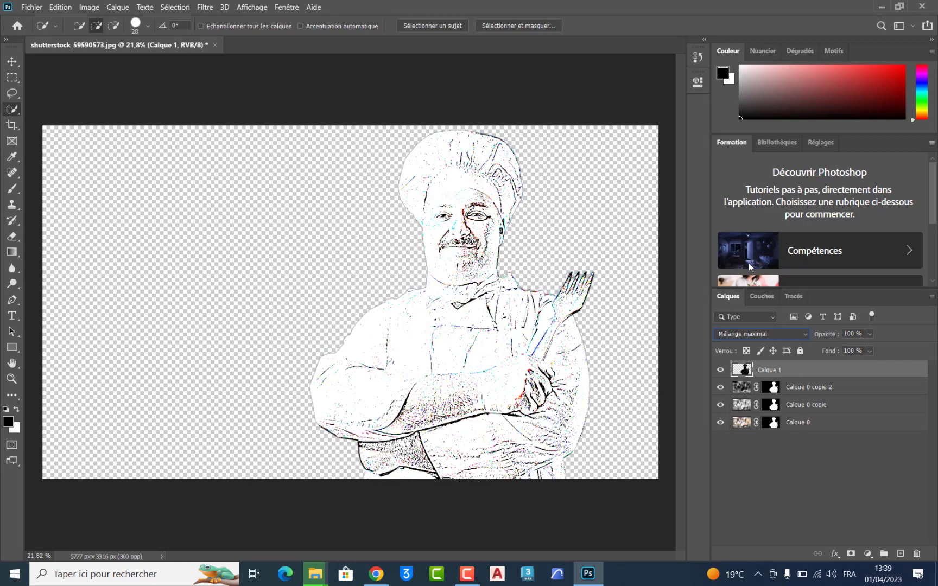
key("Up")
key("Down")
key("Down")
key("Down")
key("Down")
key("Down")
key("Down")
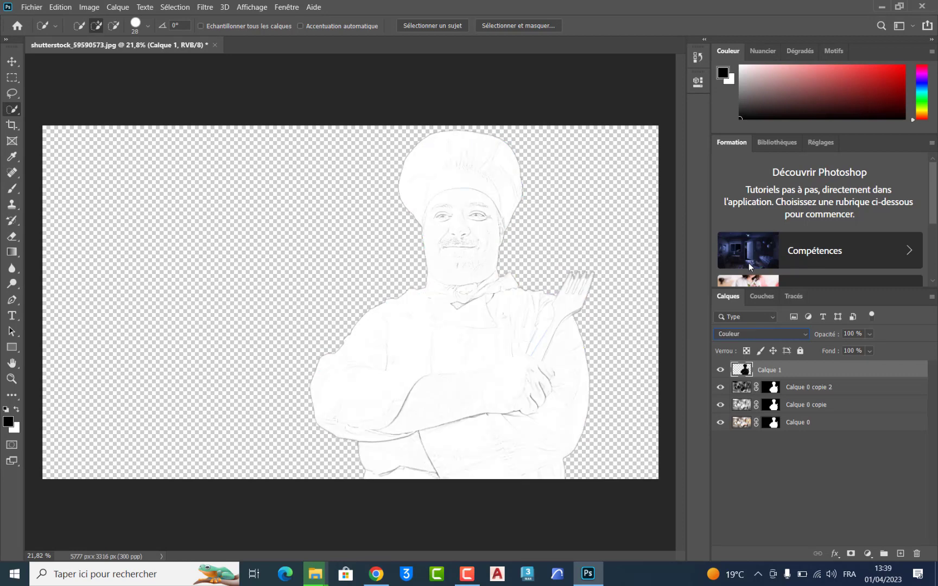
key("Down")
key("Down")
key("Down")
key("Up")
key("Up")
key("Down")
key("Down")
key("Down")
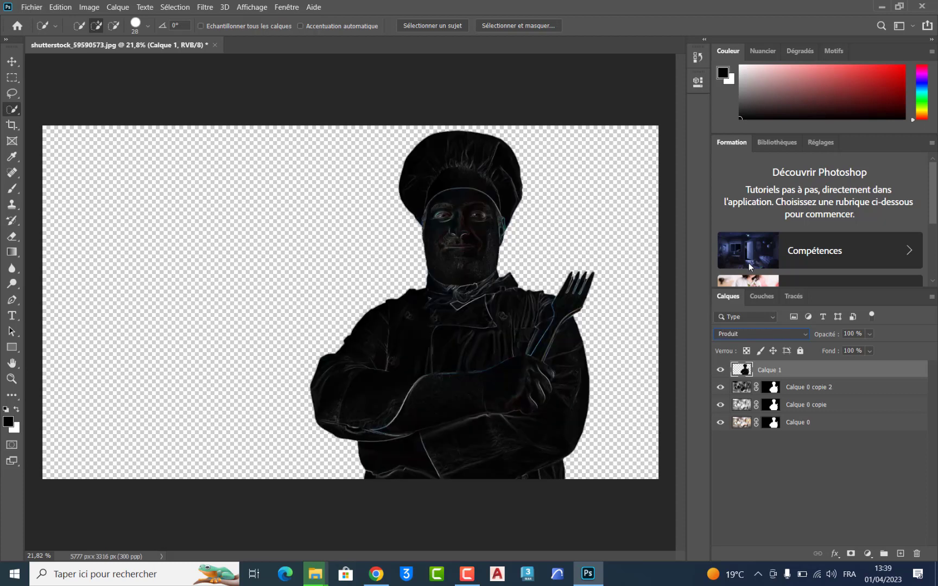
key("Down")
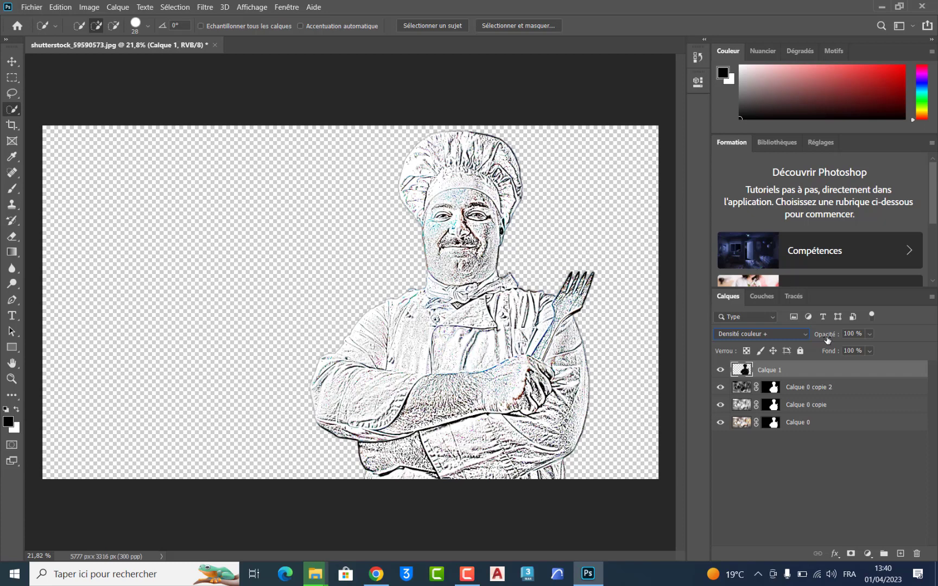
Lower Calque 1's opacity to 35% for lighter, softer sketch lines
left_click_drag(833, 337, 817, 338)
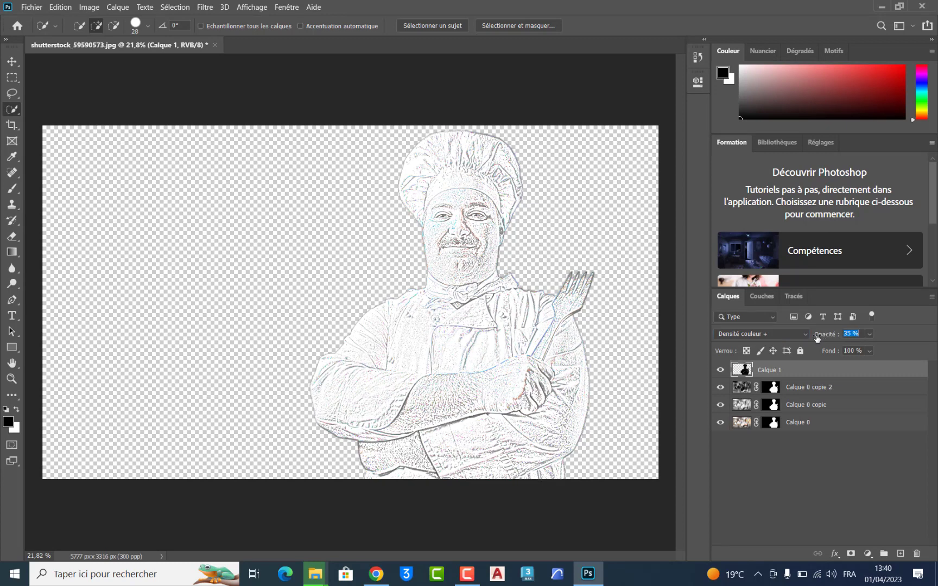
key("Return")
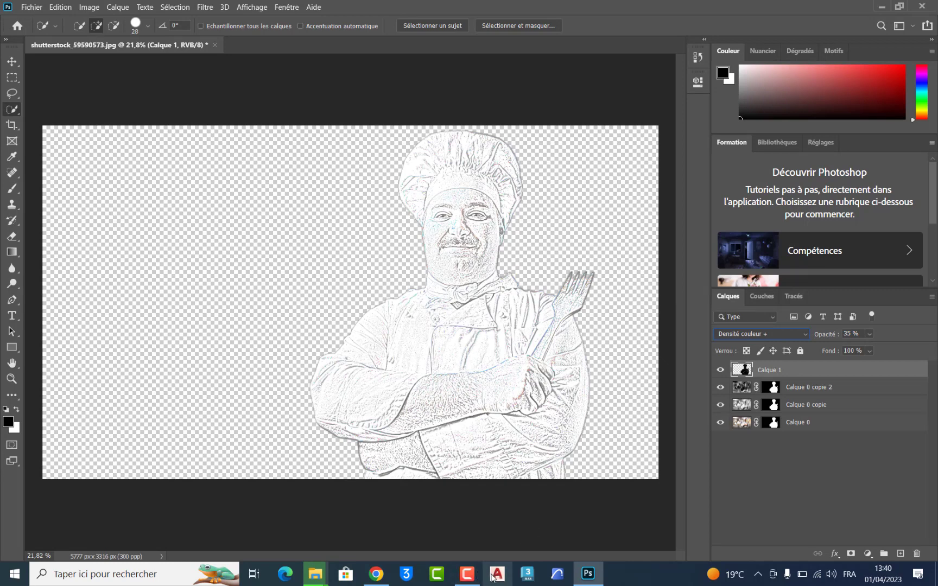
left_click(467, 574)
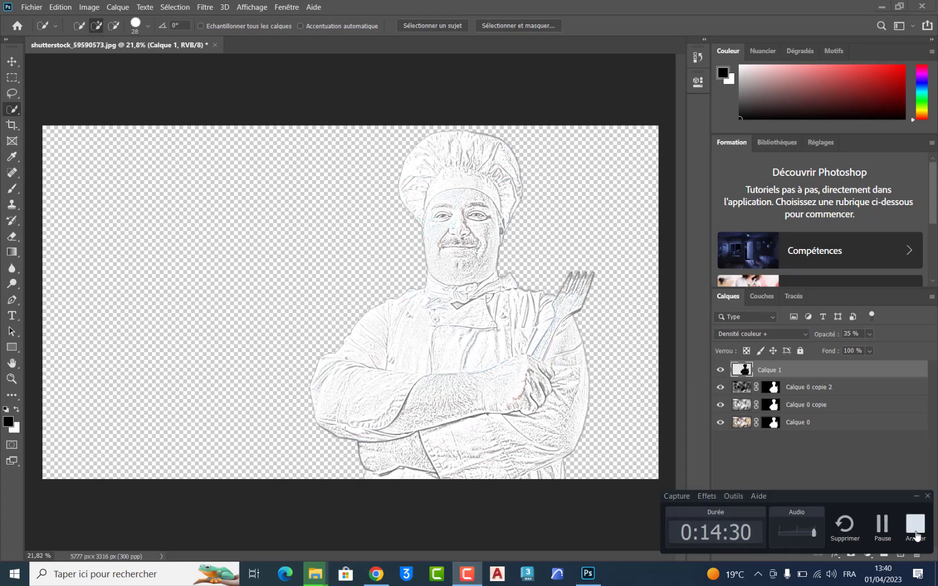